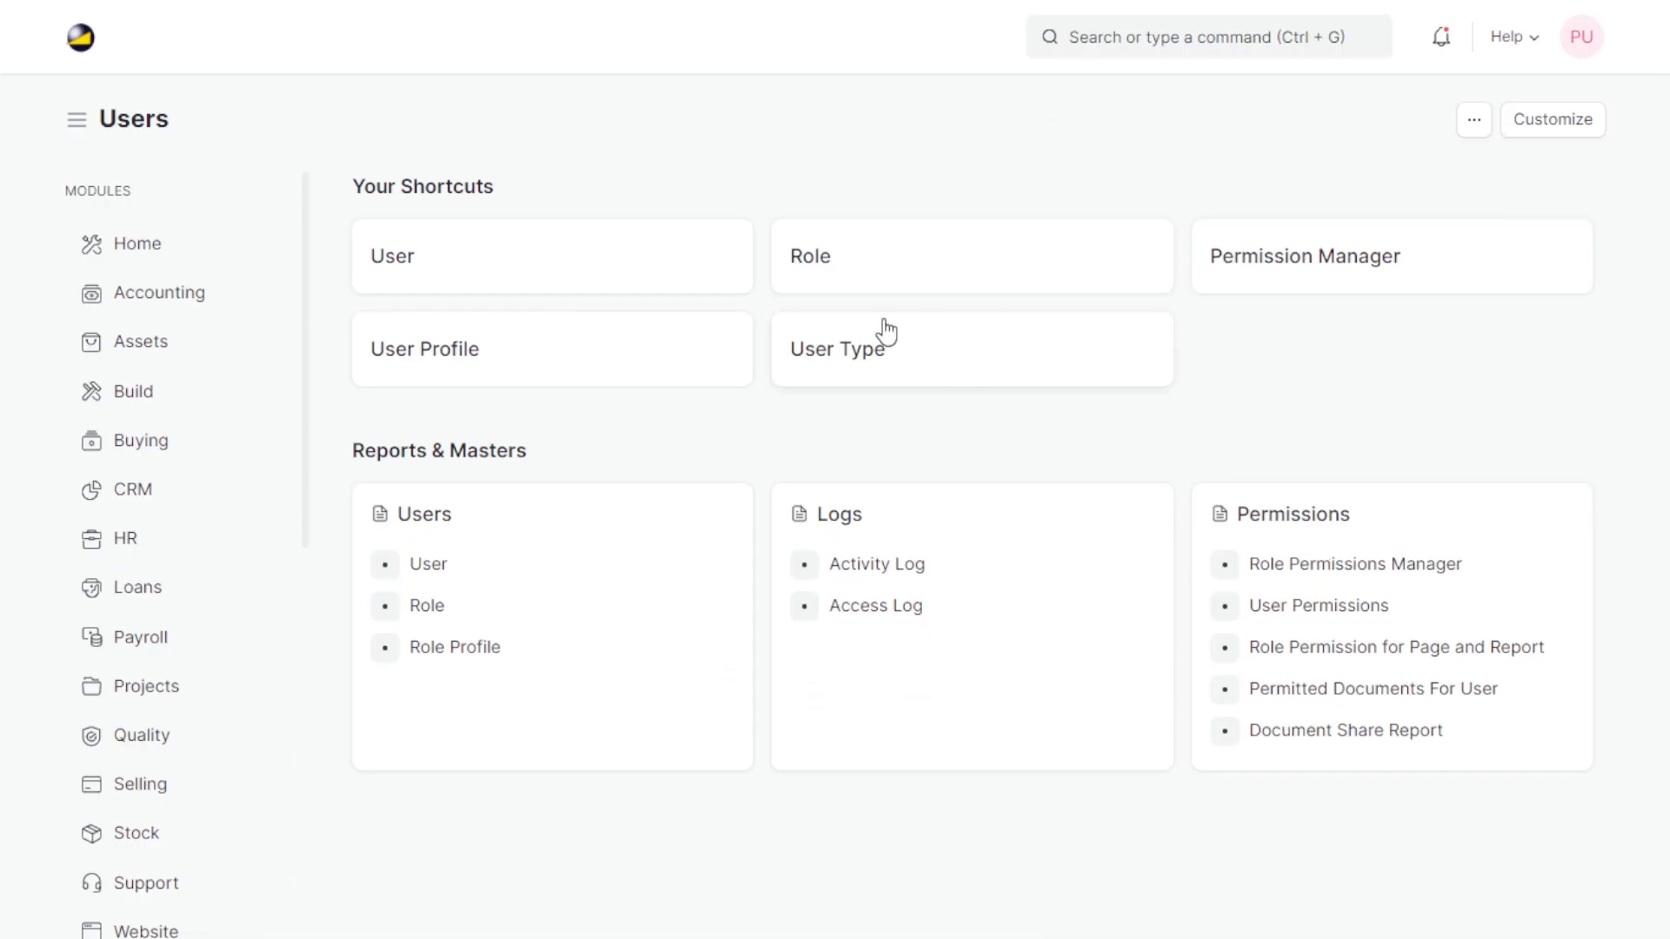
Step: Open the Client Script list in the Customization module and start a new client script
{"action": "scroll", "coordinate": [195, 679], "scroll_direction": "down", "scroll_amount": 7}
{"action": "scroll", "coordinate": [209, 661], "scroll_direction": "down", "scroll_amount": 2}
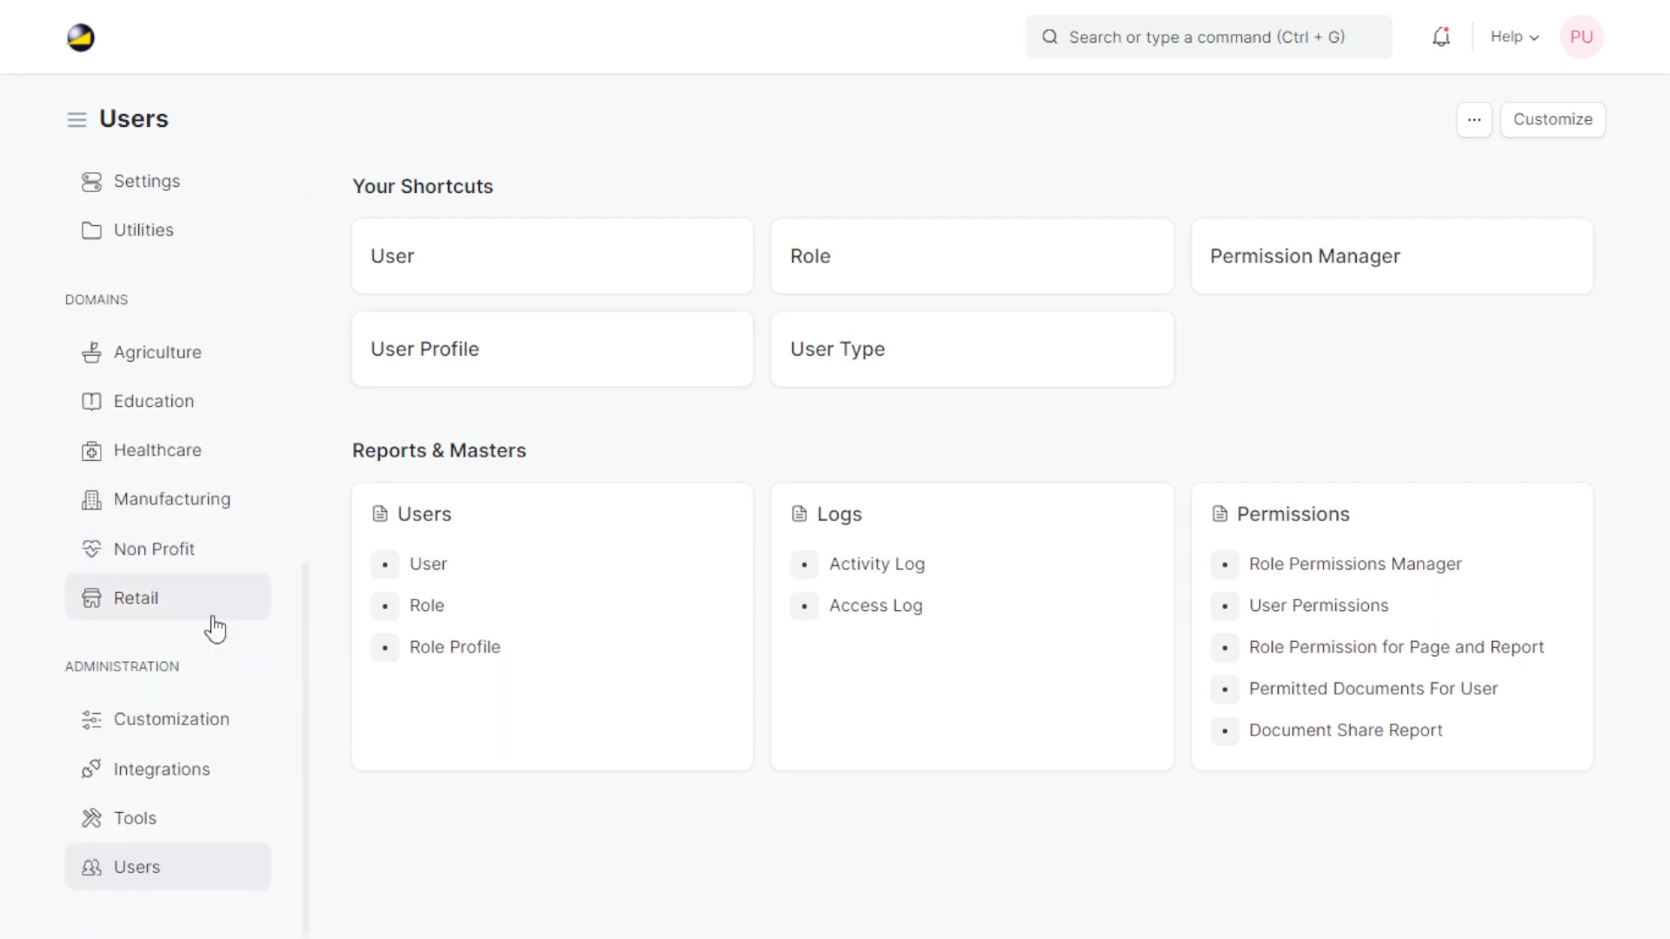
{"action": "left_click", "coordinate": [200, 720]}
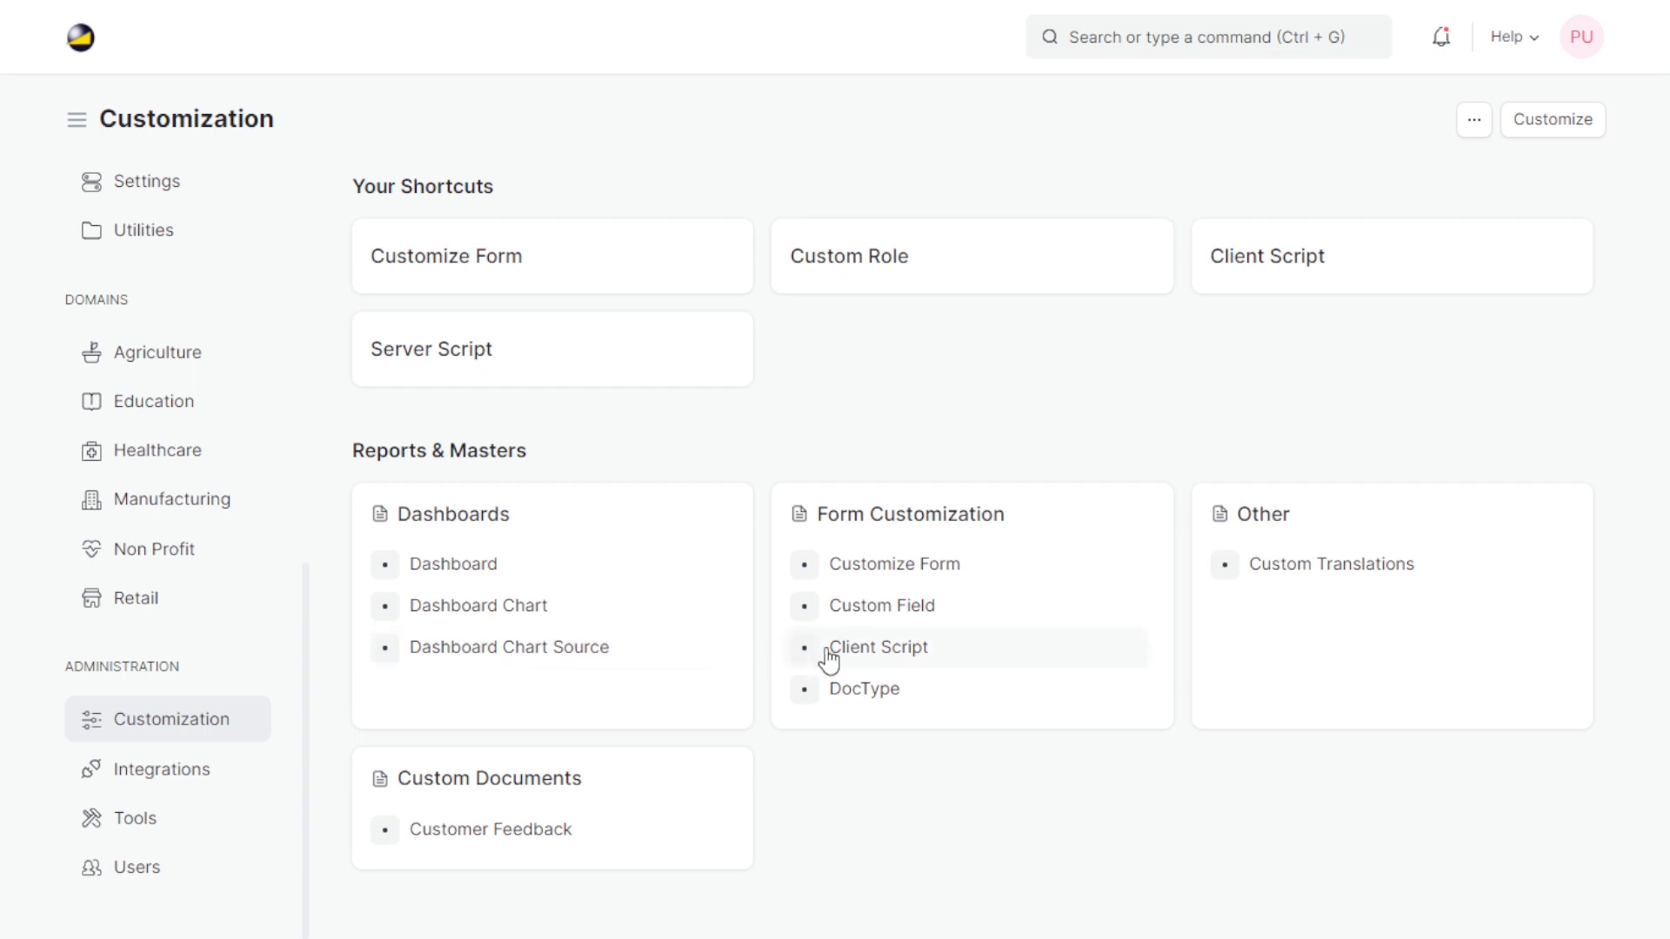
{"action": "left_click", "coordinate": [880, 650]}
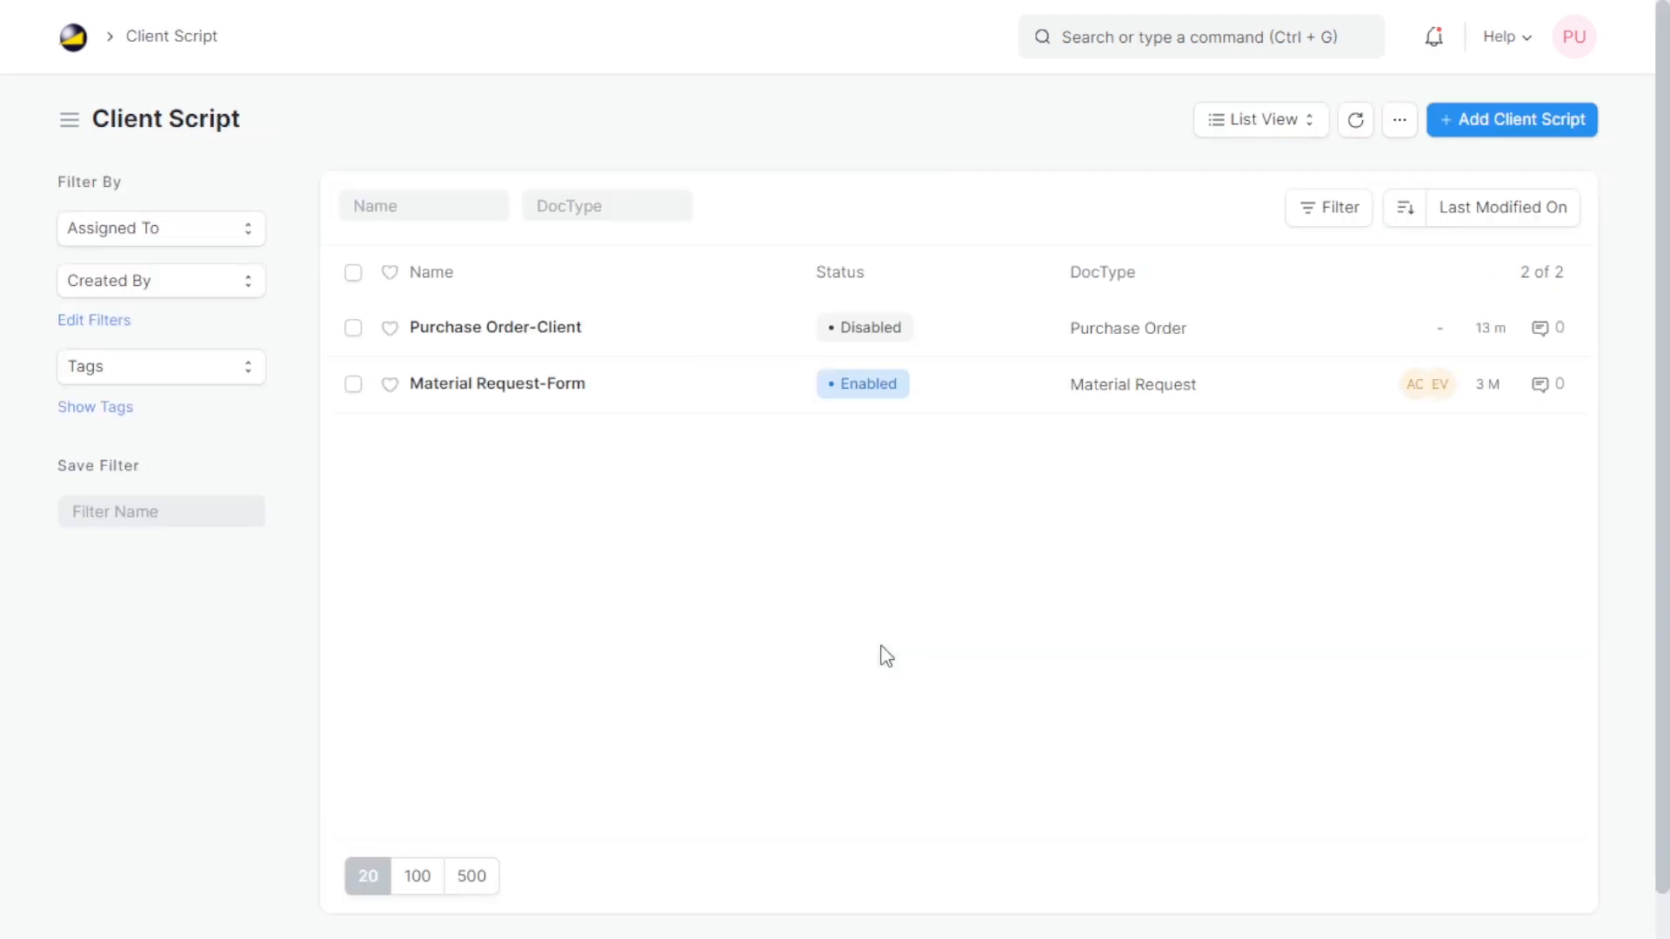
{"action": "left_click", "coordinate": [1515, 124]}
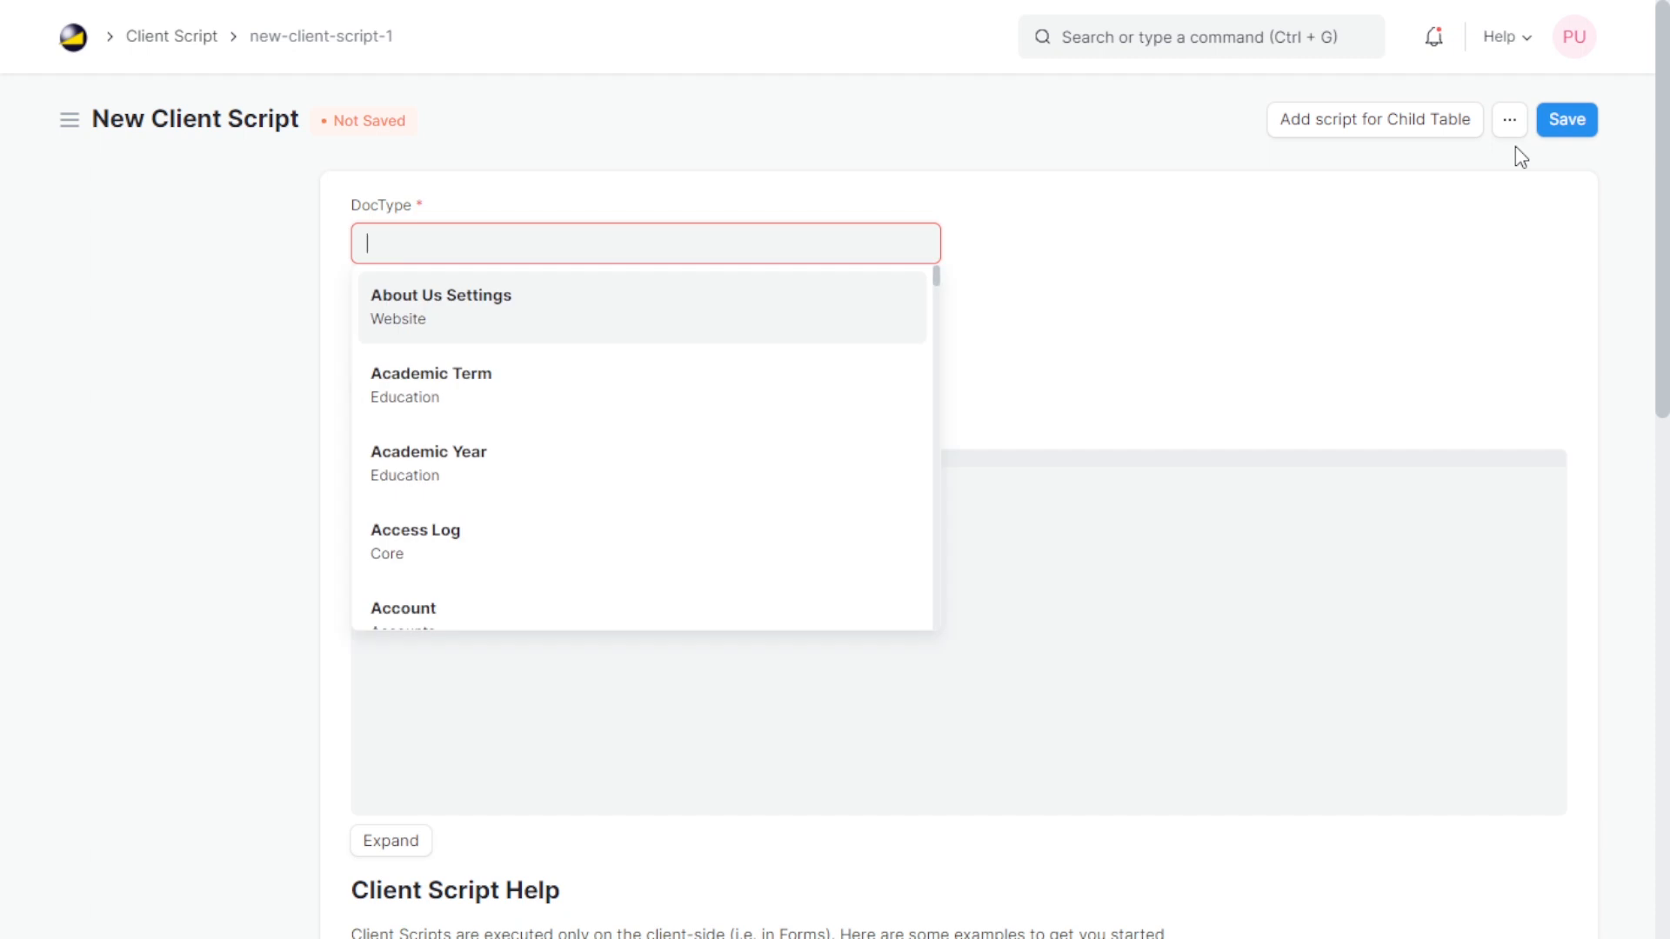
Step: Set the new client script's DocType to Purchase Order and enable the script
{"action": "left_click", "coordinate": [1076, 498]}
{"action": "left_click", "coordinate": [618, 239]}
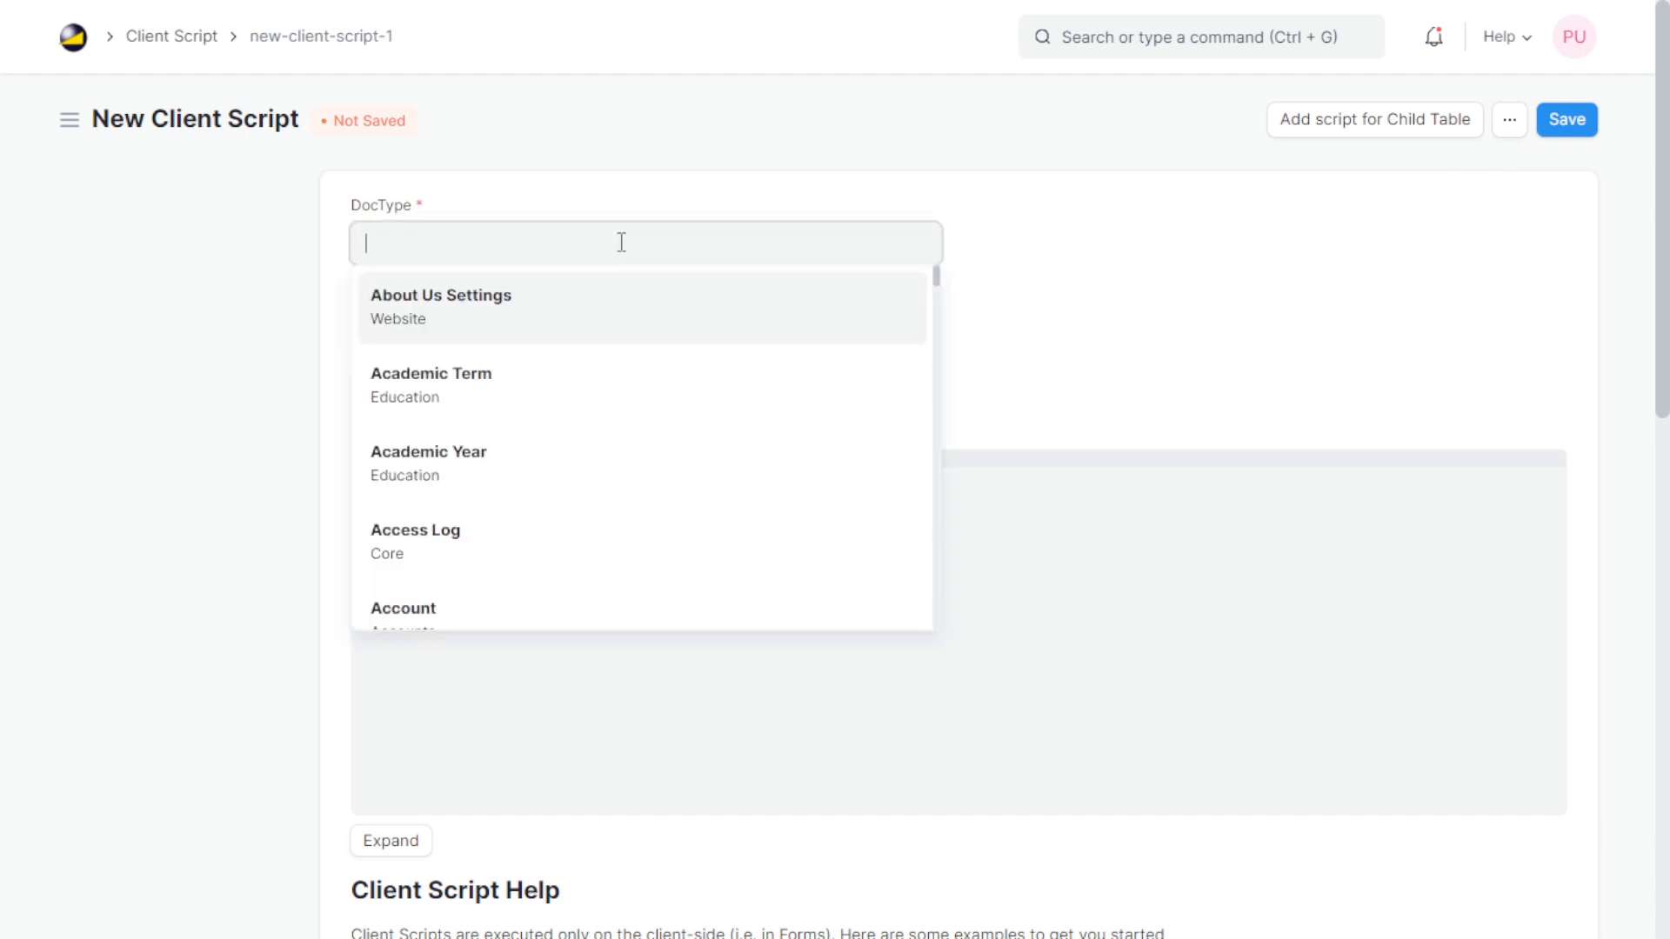
{"action": "type", "text": "Purchase"}
{"action": "left_click", "coordinate": [541, 405]}
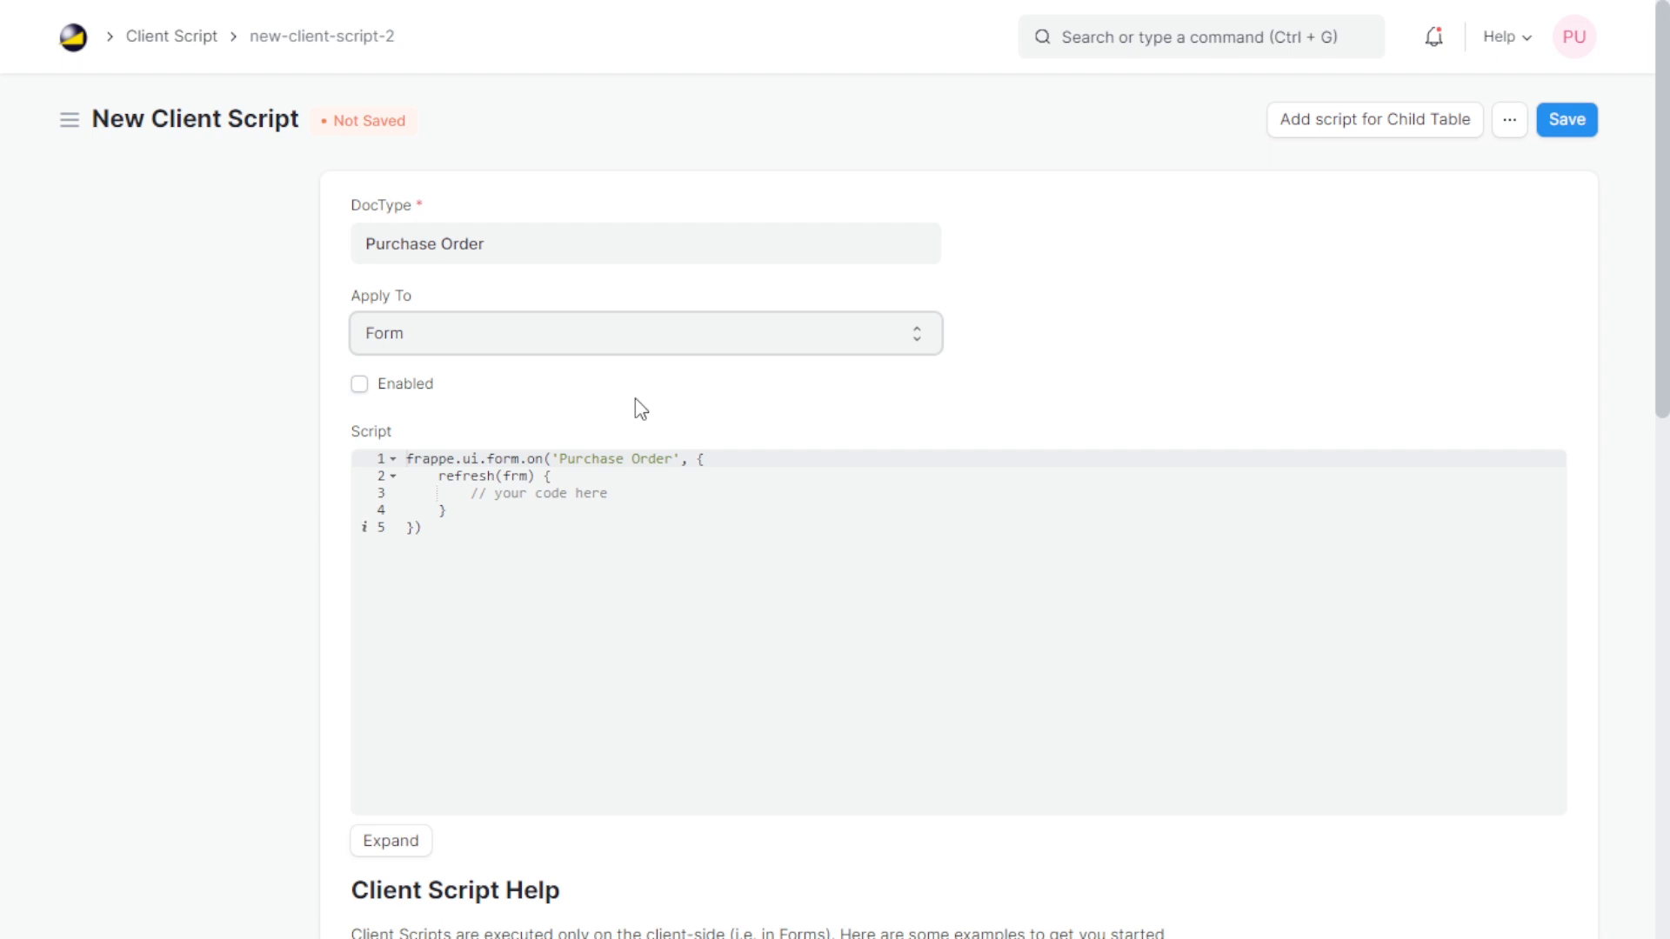
{"action": "left_click", "coordinate": [359, 388]}
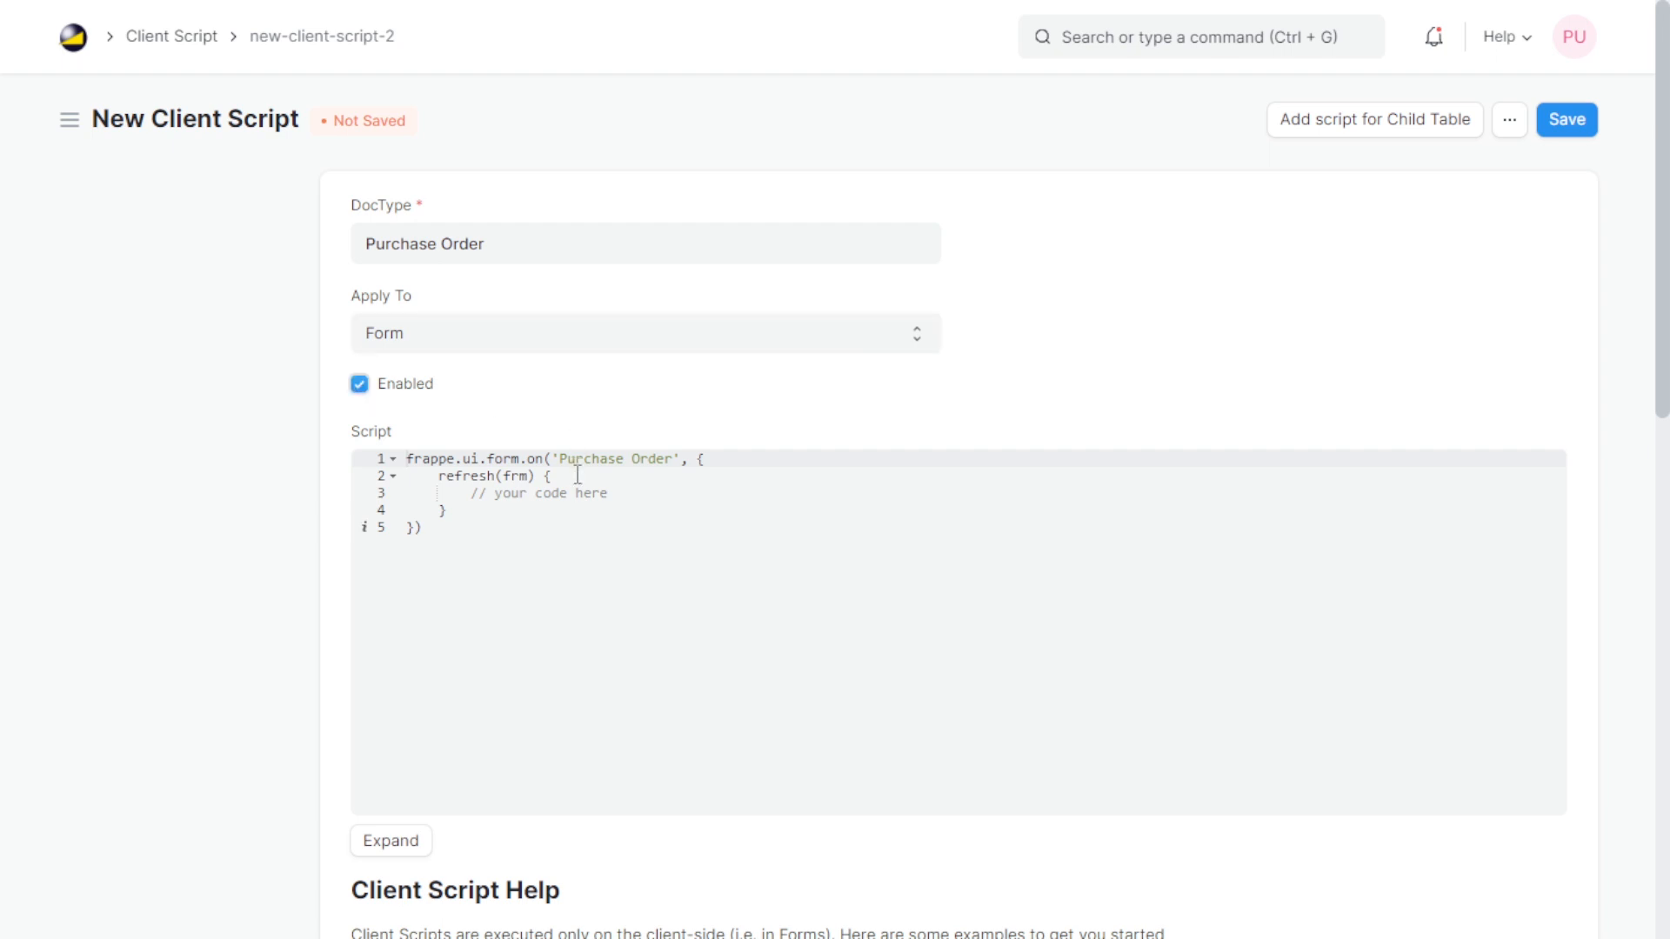
Step: Replace the default code with a script filling preparer fields on load and approver fields after workflow state "Approved", and save it
{"action": "key", "text": "ctrl+a"}
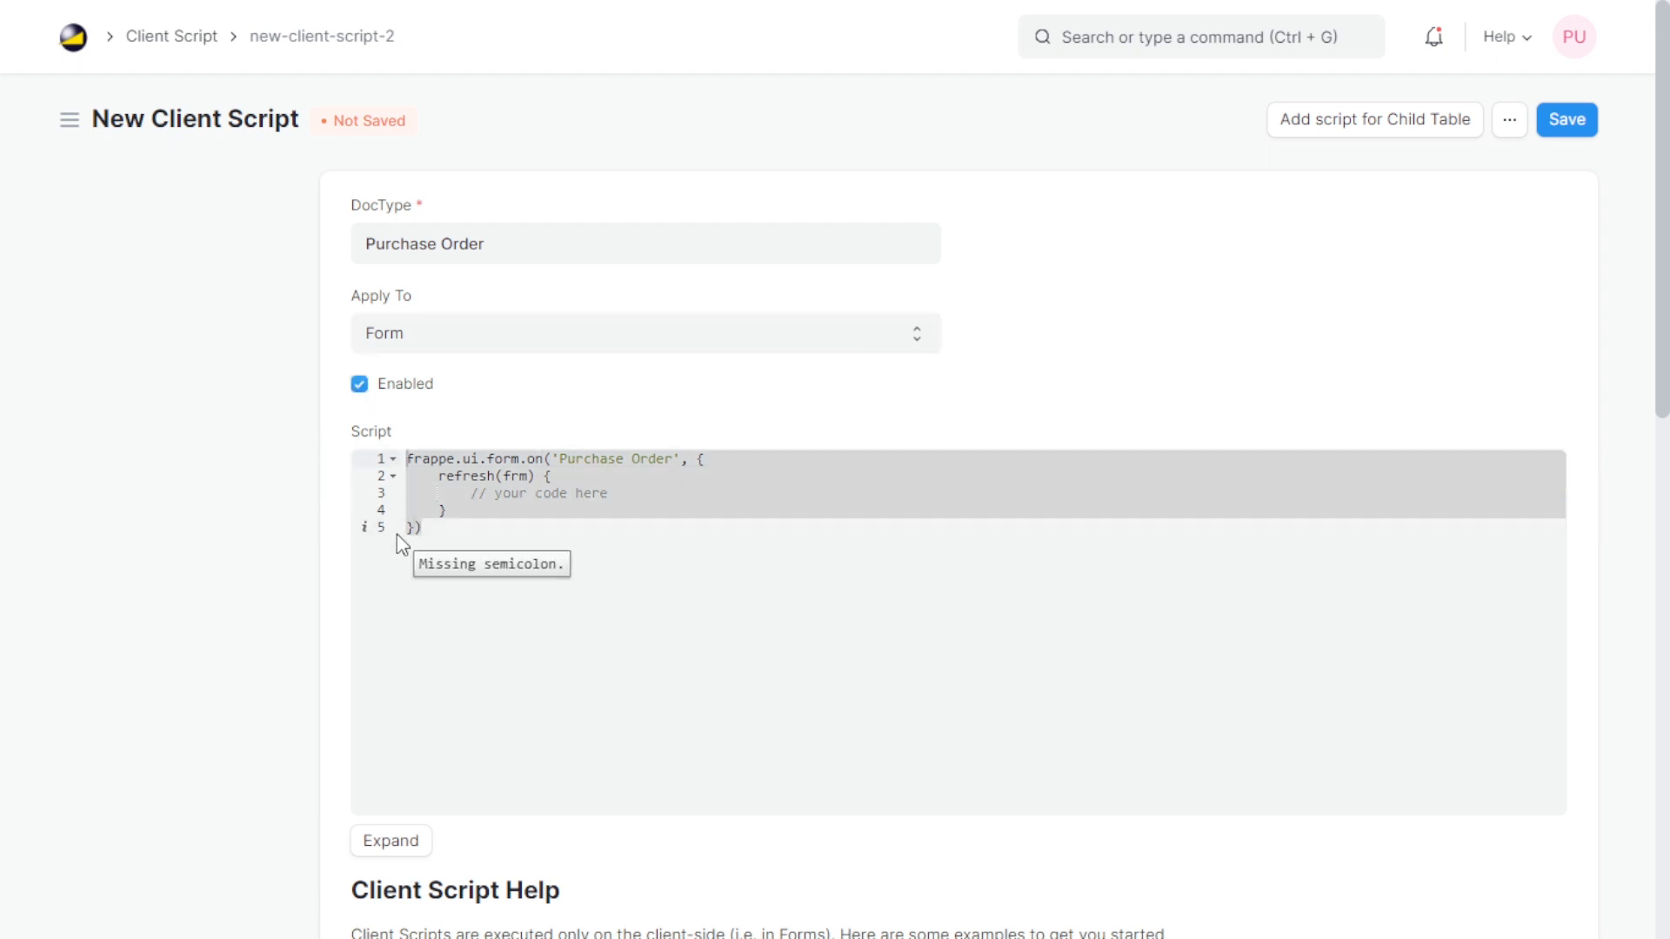
{"action": "type", "text": "frappe.ui.form.on('Purchase Order', {     onload: function(frm) {         // Fetch value from created_by and push to \"Preparer\"         if (frm.doc.docstatus === 0 && (!frm.doc.preparer || frm.doc.preparer.length <= 0)) {             frm.set_value('preparer', frappe.user_info(frm.doc.owner).email)          }         if (frm.doc.docstatus === 0 && (!frm.doc.preparer_name || frm.doc.preparer_name.length <= 0)) {             frm.set_value('preparer_name', frappe.user_info(frm.doc.owner).full_name)         }     },      after_workflow_action: function(frm) {         if (frm.doc.workflow_state == \"Approved\") {             frm.set_value('approver', frappe.user.name)             frm.set_value('approver_name', frappe.user.full_name())             frm.save('Update')         }     } });"}
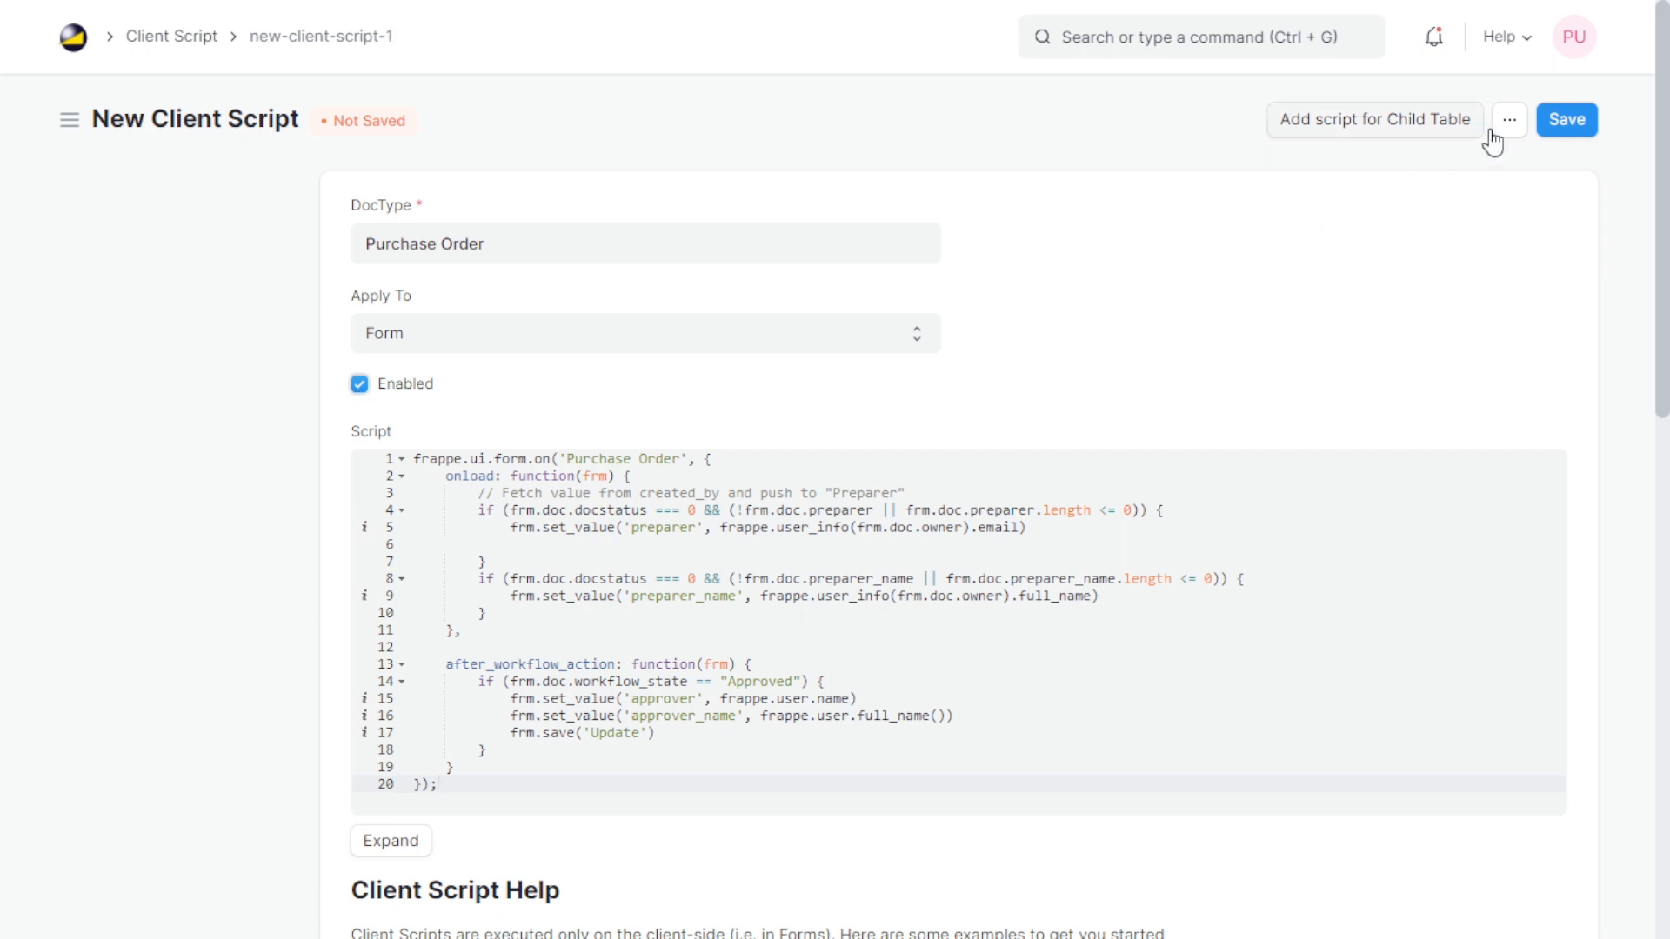
{"action": "left_click", "coordinate": [1568, 120]}
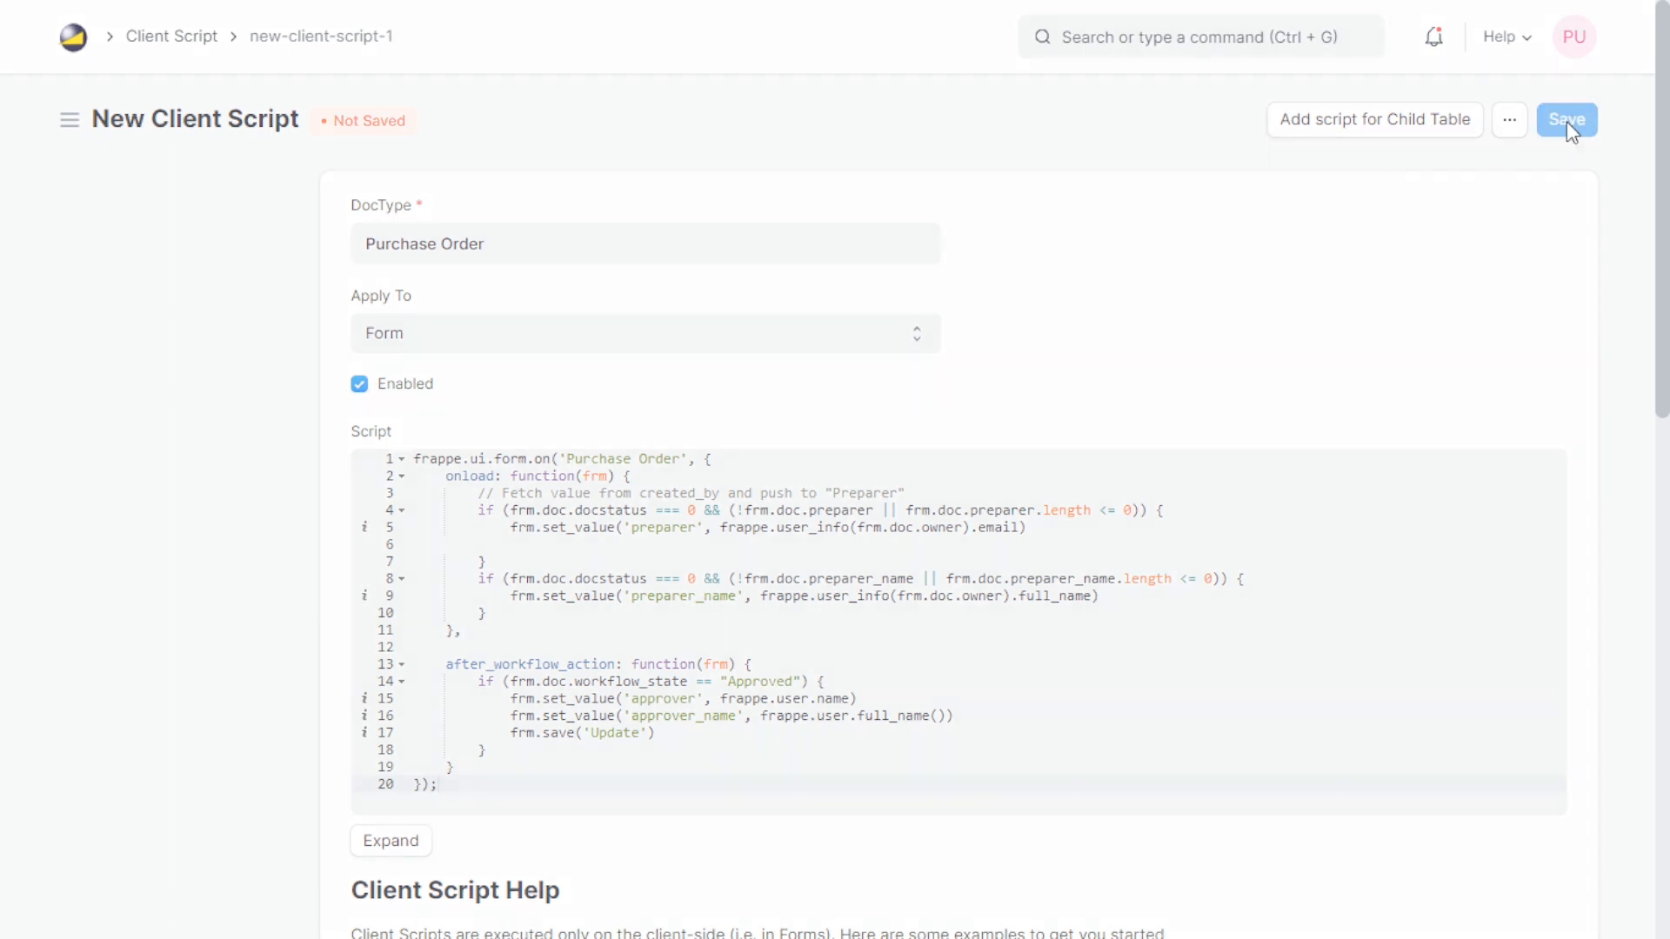
Step: Go to the Purchase Order list in the Buying module and open its form customization
{"action": "left_click", "coordinate": [185, 39]}
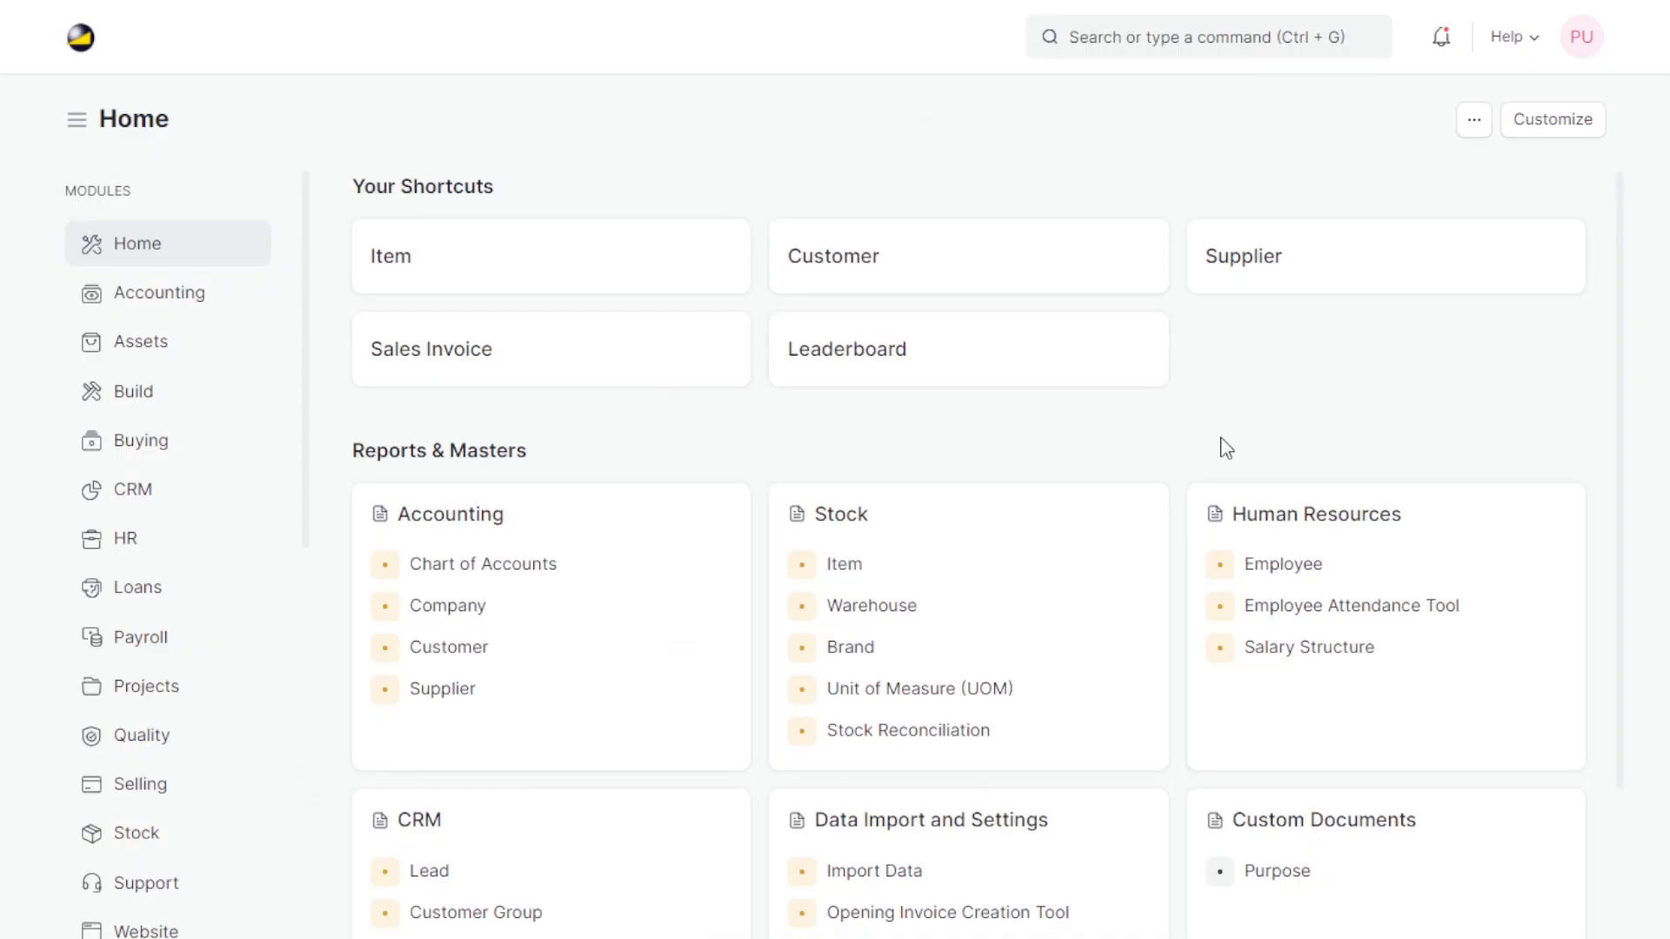
{"action": "left_click", "coordinate": [209, 457]}
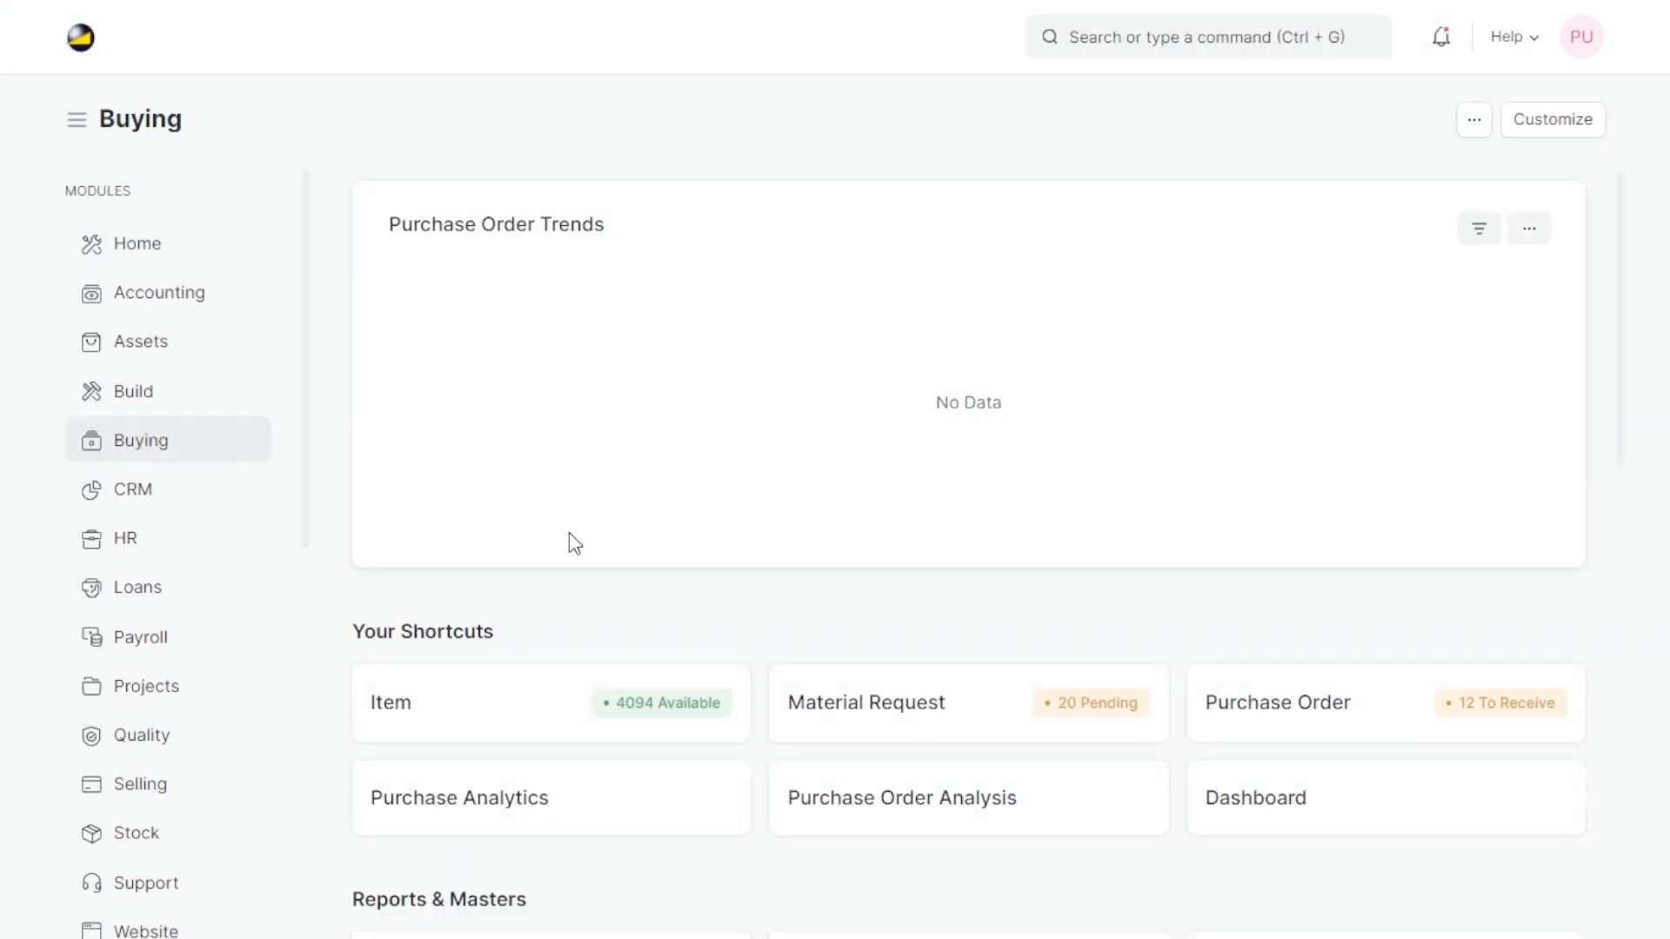
{"action": "scroll", "coordinate": [775, 589], "scroll_direction": "down", "scroll_amount": 7}
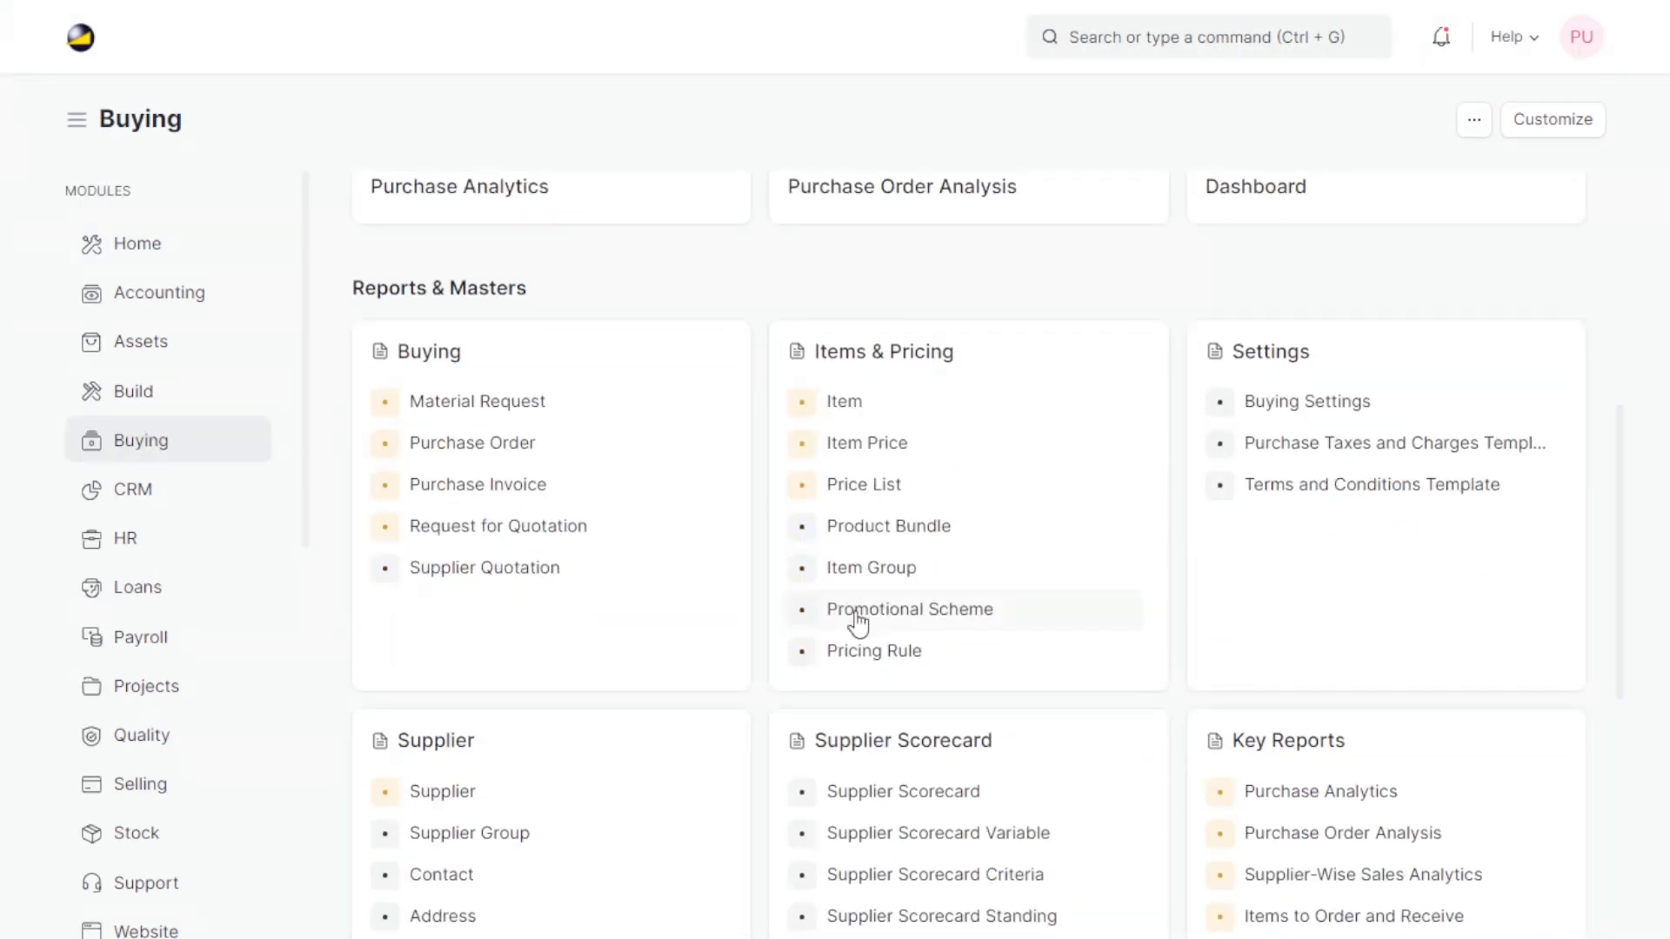
{"action": "left_click", "coordinate": [503, 446]}
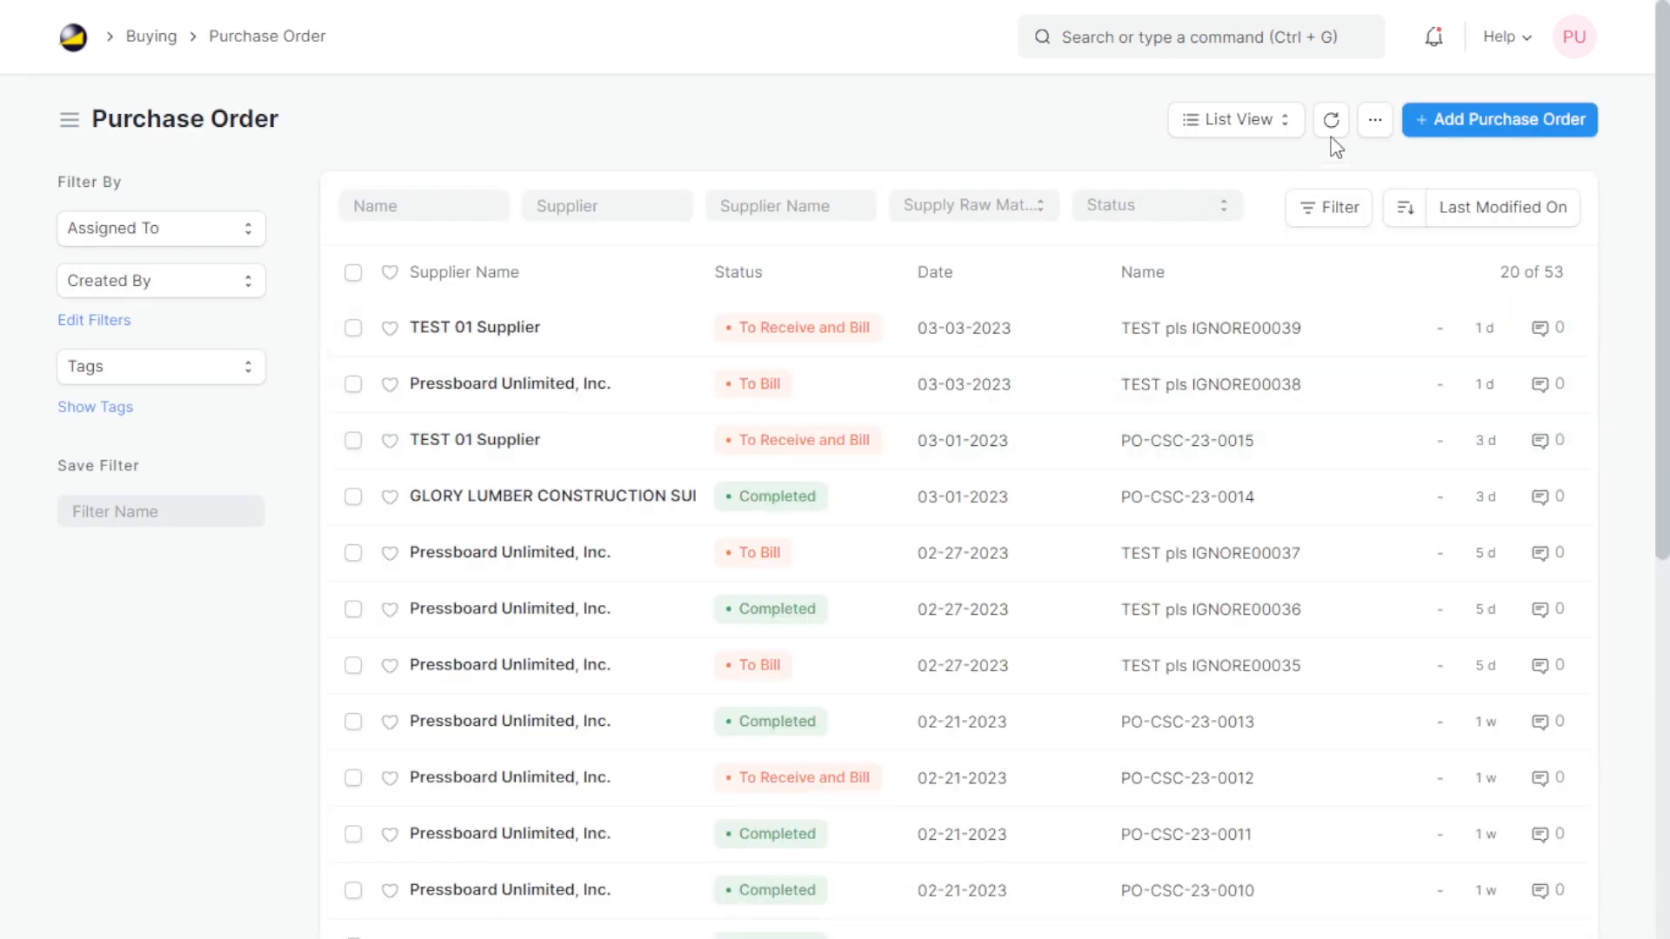
{"action": "left_click", "coordinate": [1375, 126]}
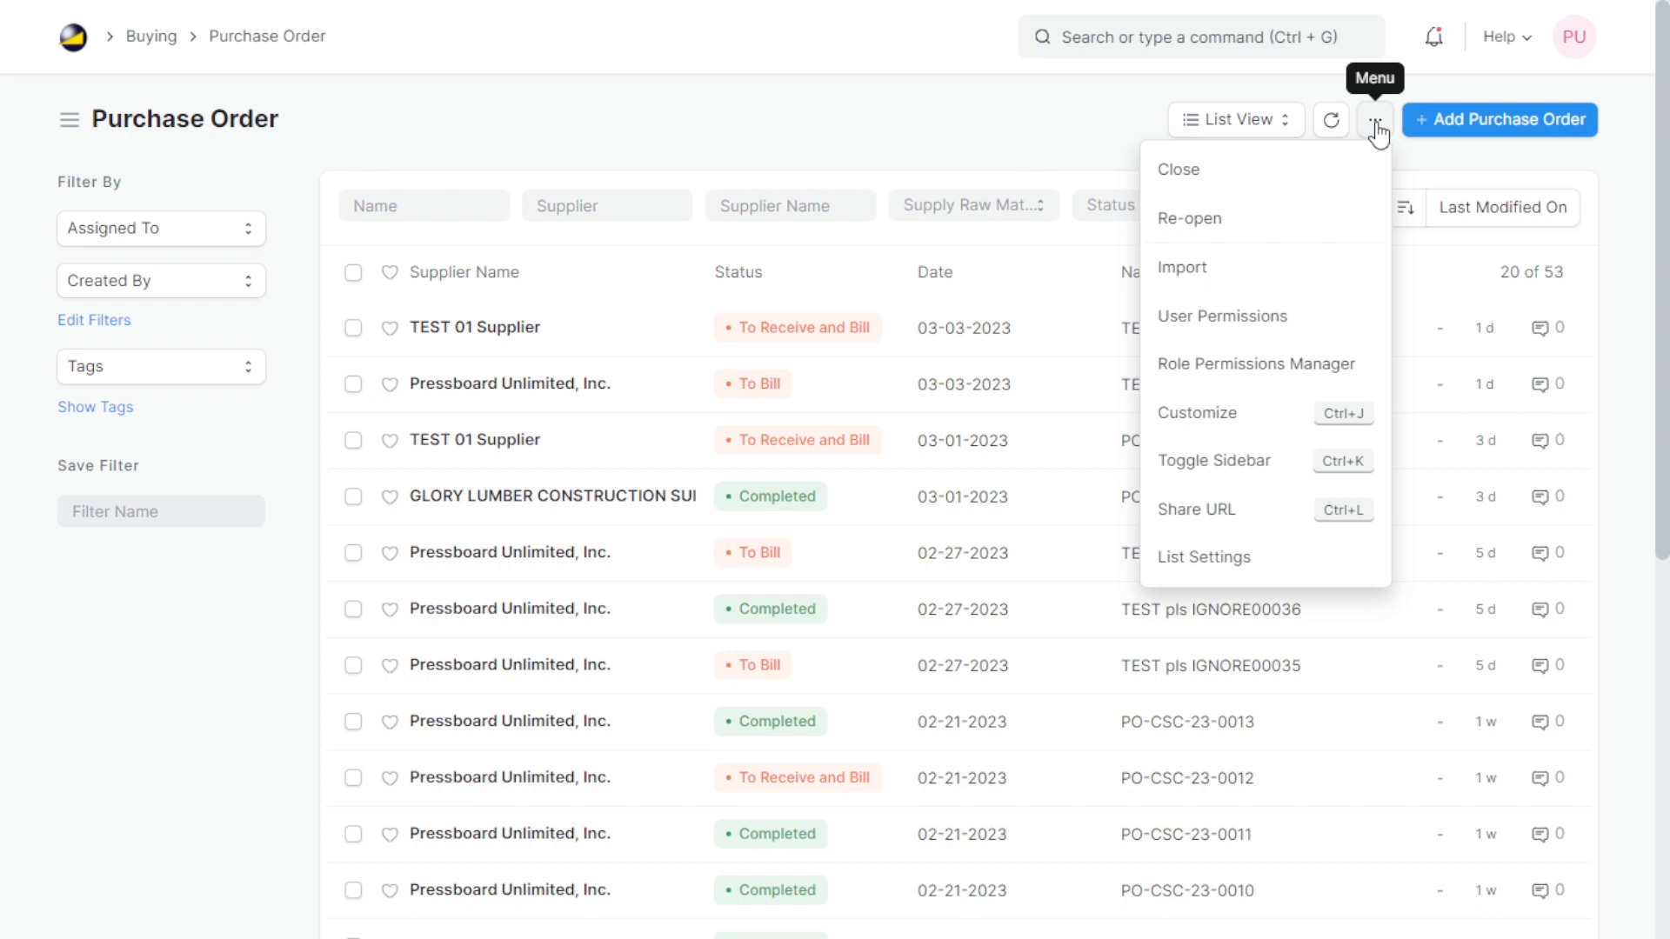
{"action": "left_click", "coordinate": [1257, 417]}
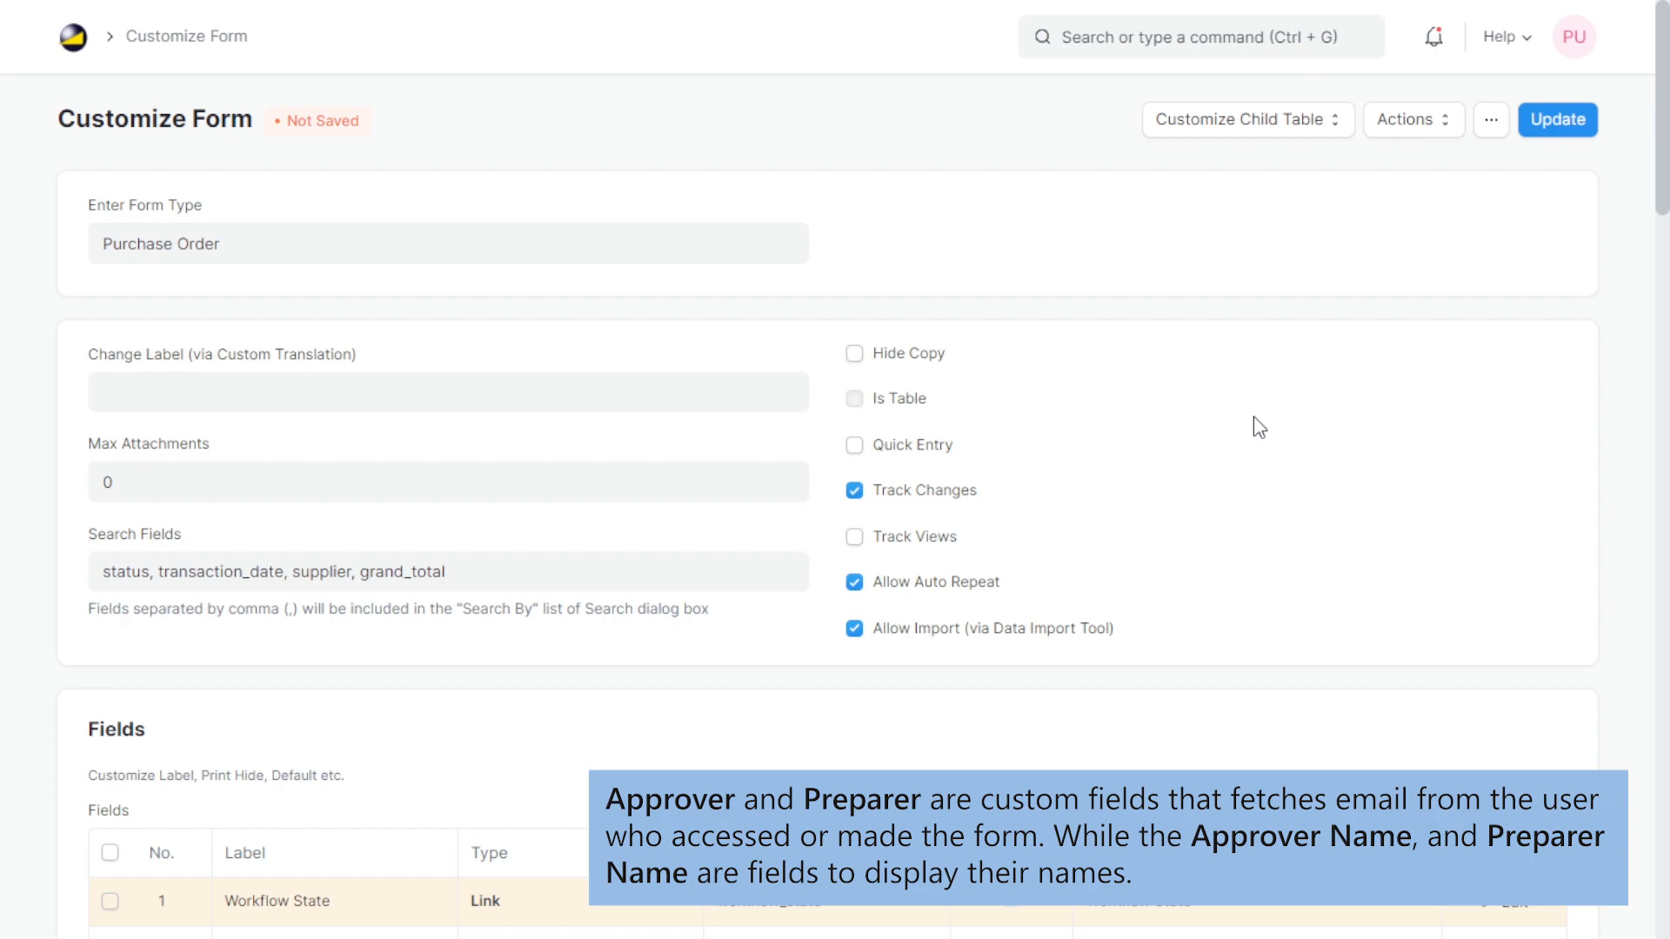
Step: Add two field rows labelled "Approver" and "Approver Name" at the end of the Purchase Order fields table
{"action": "scroll", "coordinate": [1259, 427], "scroll_direction": "down", "scroll_amount": 20}
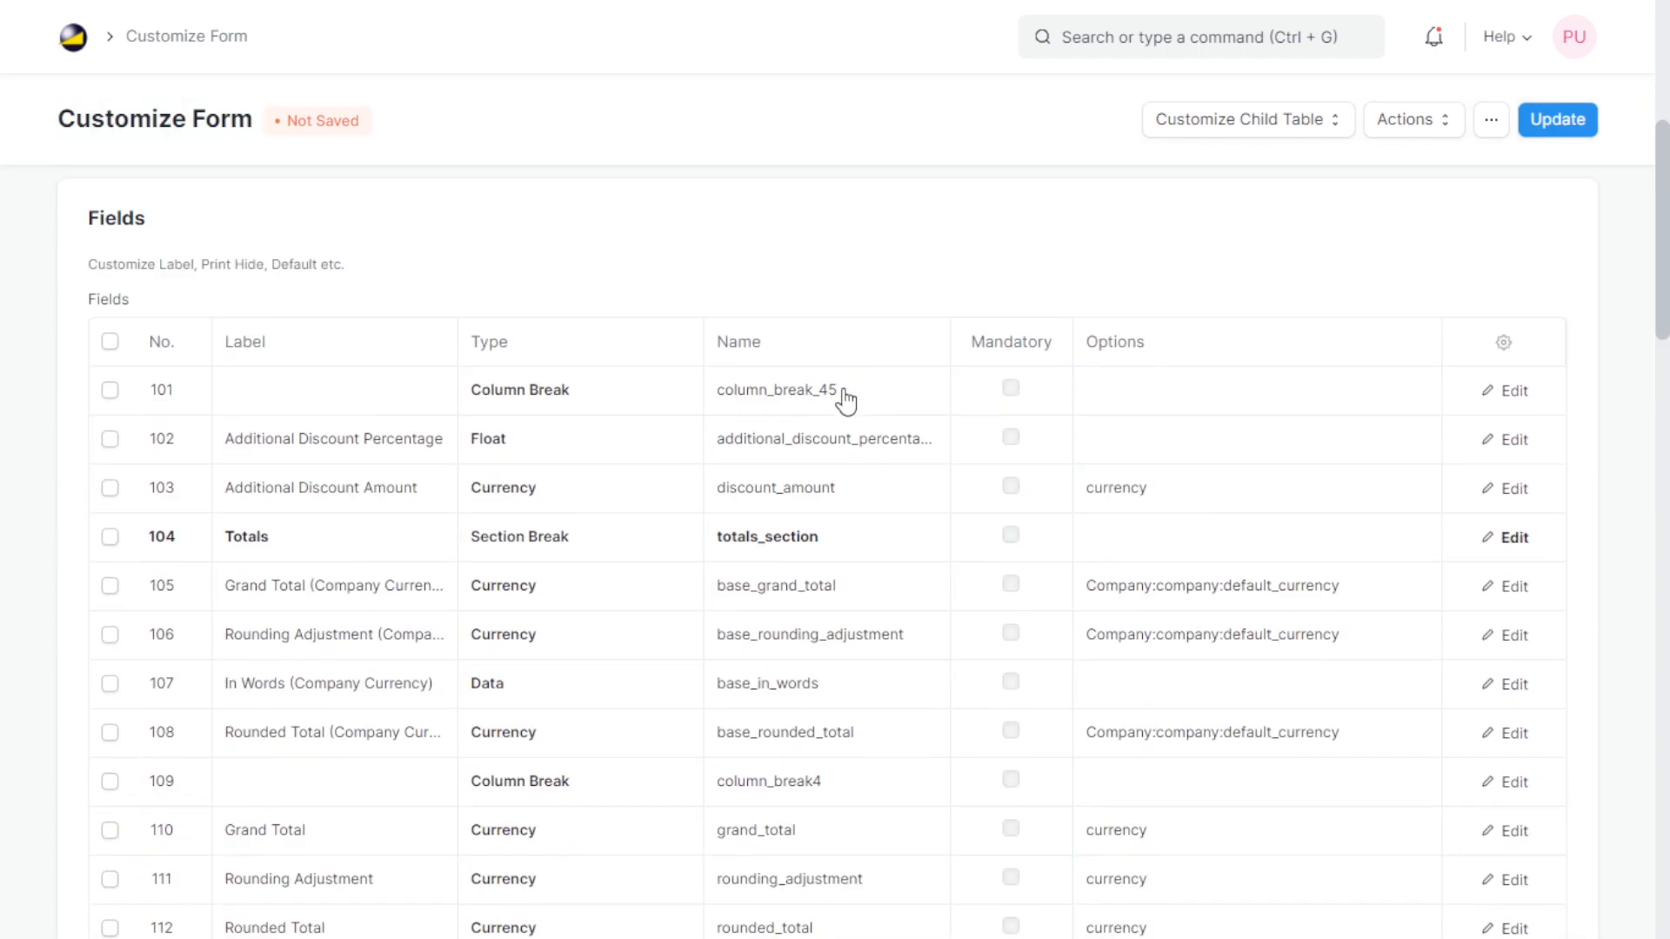
{"action": "scroll", "coordinate": [844, 400], "scroll_direction": "down", "scroll_amount": 20}
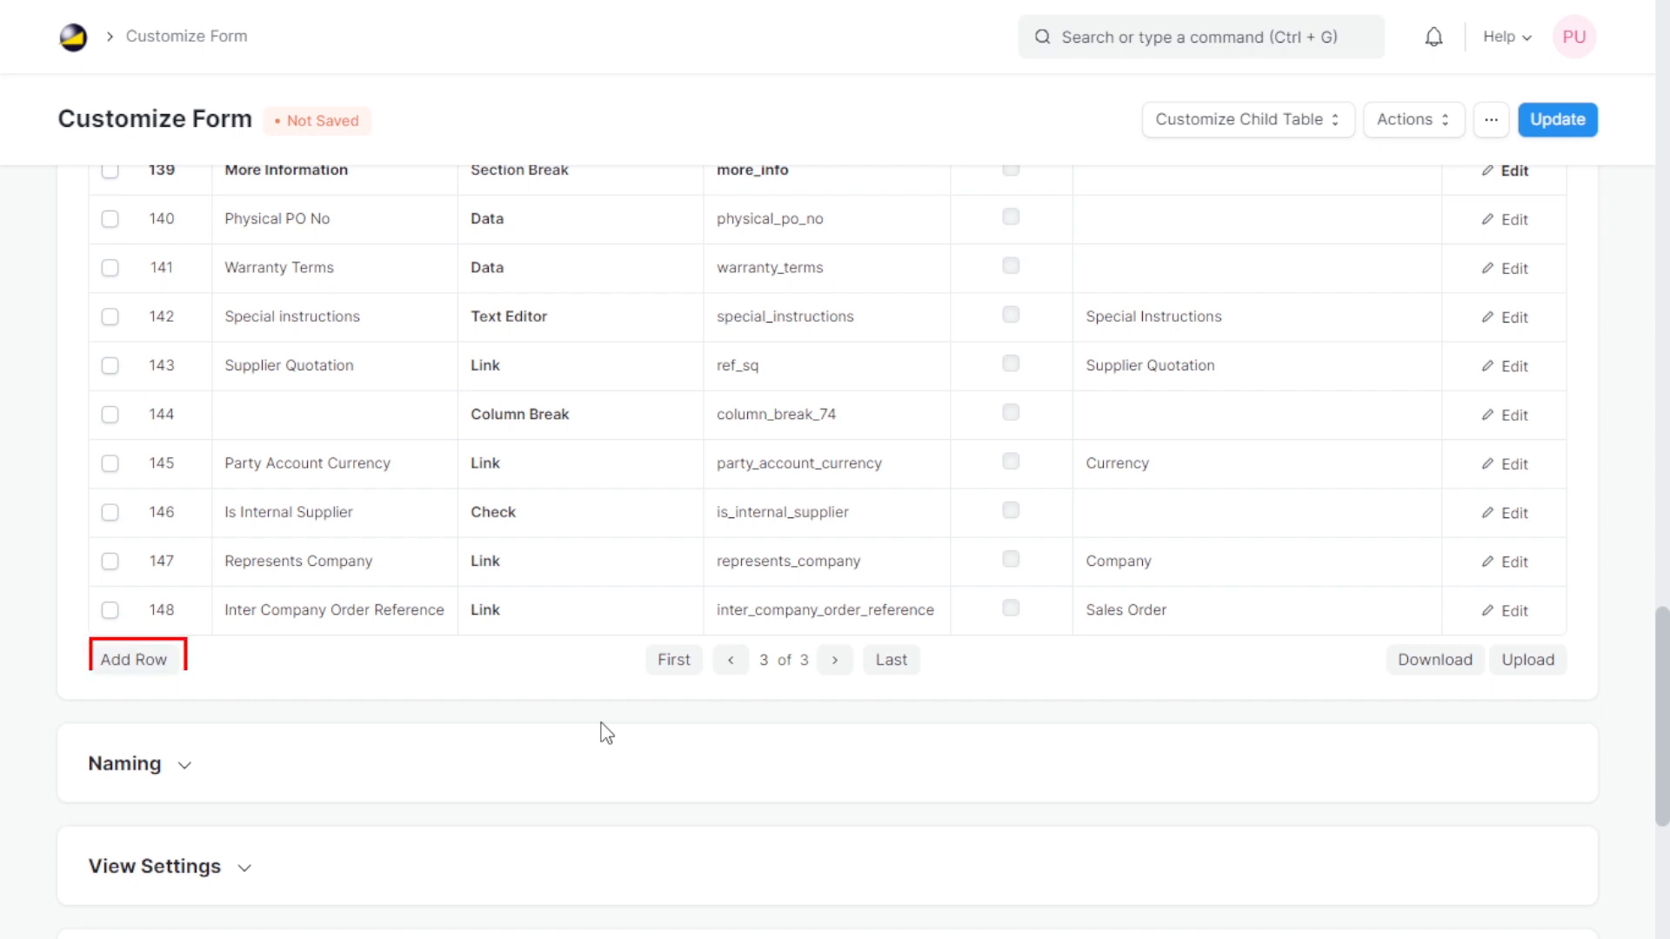
{"action": "left_click", "coordinate": [150, 660]}
{"action": "left_click", "coordinate": [248, 659]}
{"action": "type", "text": "Approver"}
{"action": "left_click", "coordinate": [140, 709]}
{"action": "left_click", "coordinate": [275, 699]}
{"action": "type", "text": "Approver Remarks"}
Step: Add two more field rows labelled "Preparer" and "Preparer Name"
{"action": "left_click", "coordinate": [139, 758]}
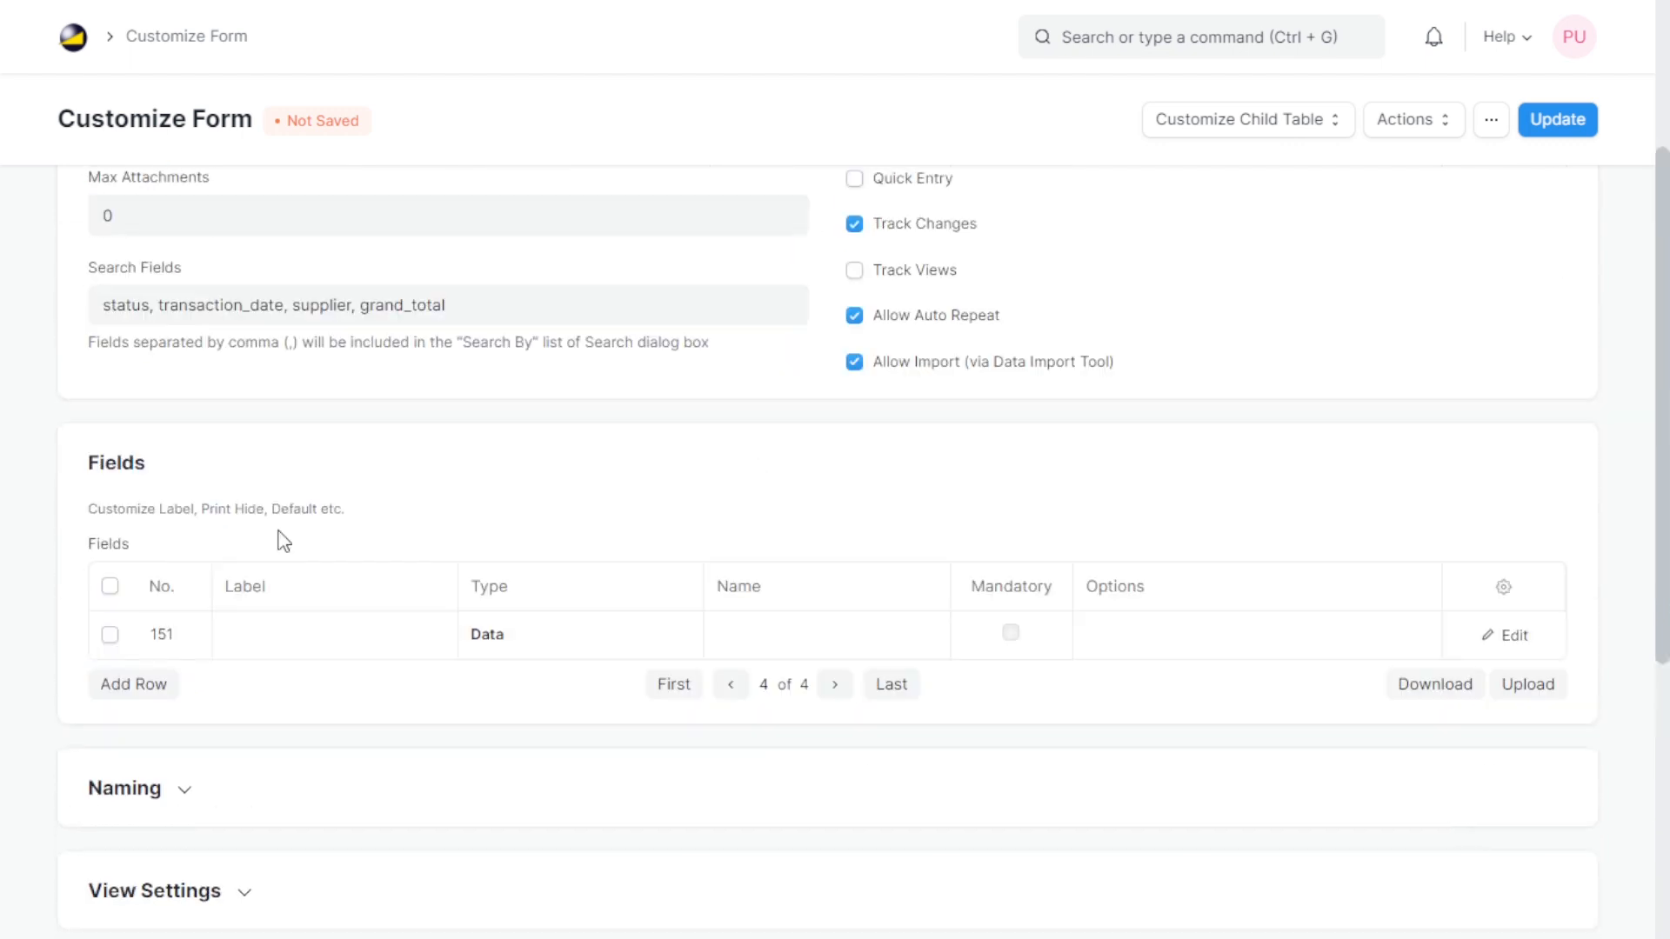
{"action": "left_click", "coordinate": [282, 635]}
{"action": "type", "text": "Preparer"}
{"action": "key", "text": "Return"}
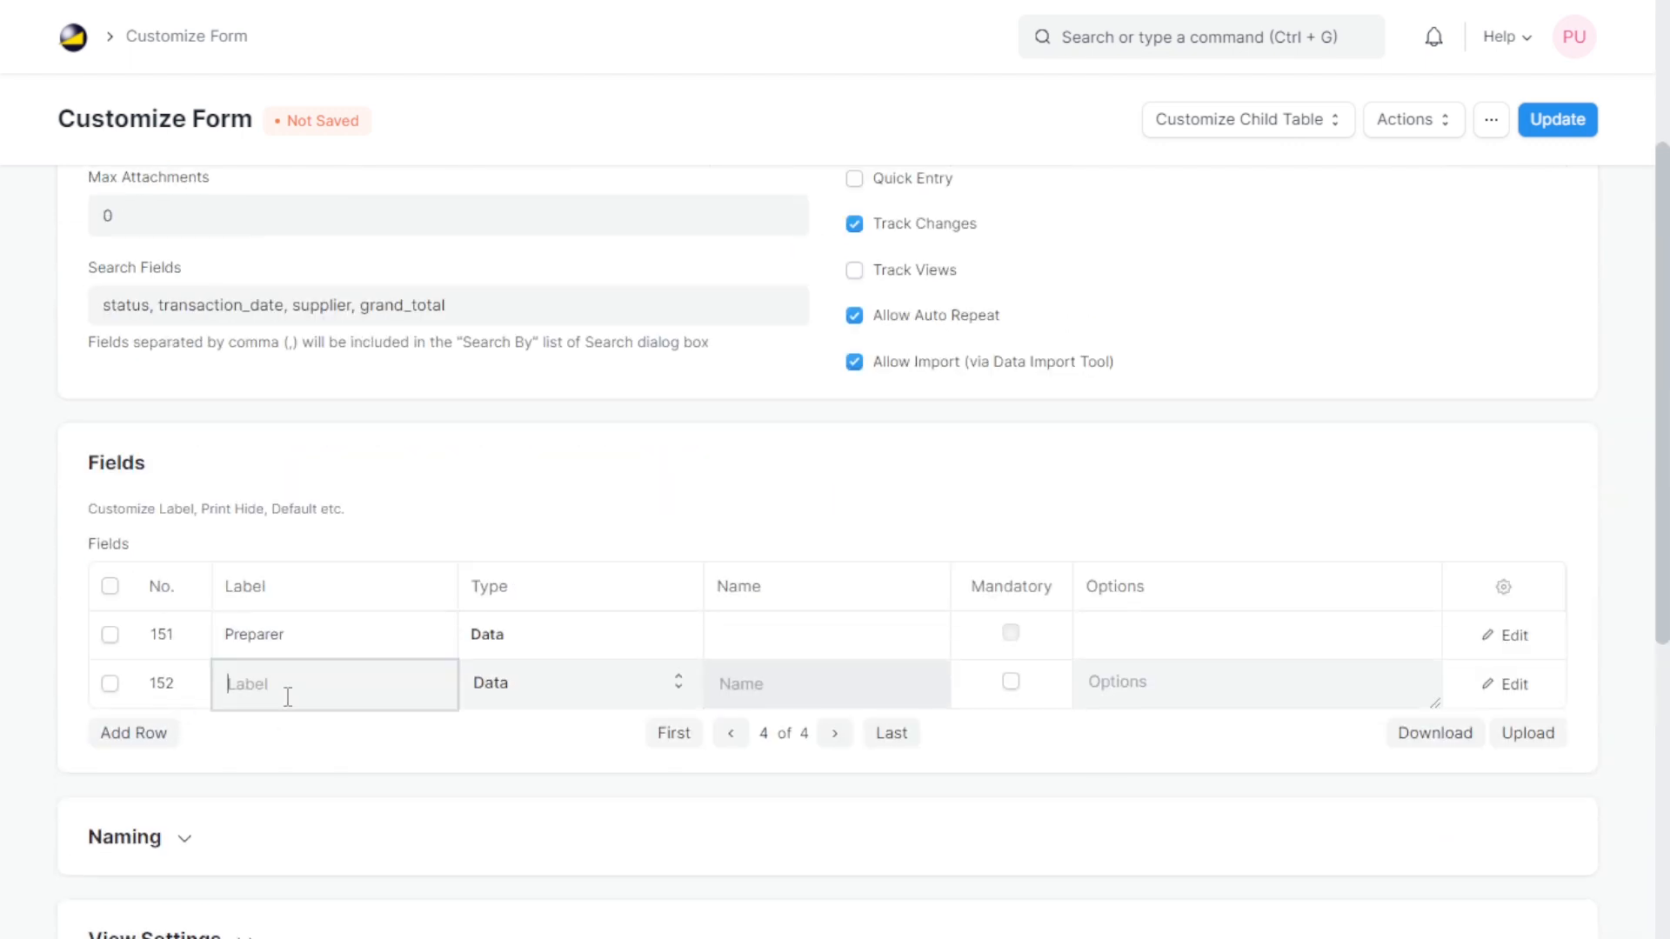
{"action": "type", "text": "Preparer Name"}
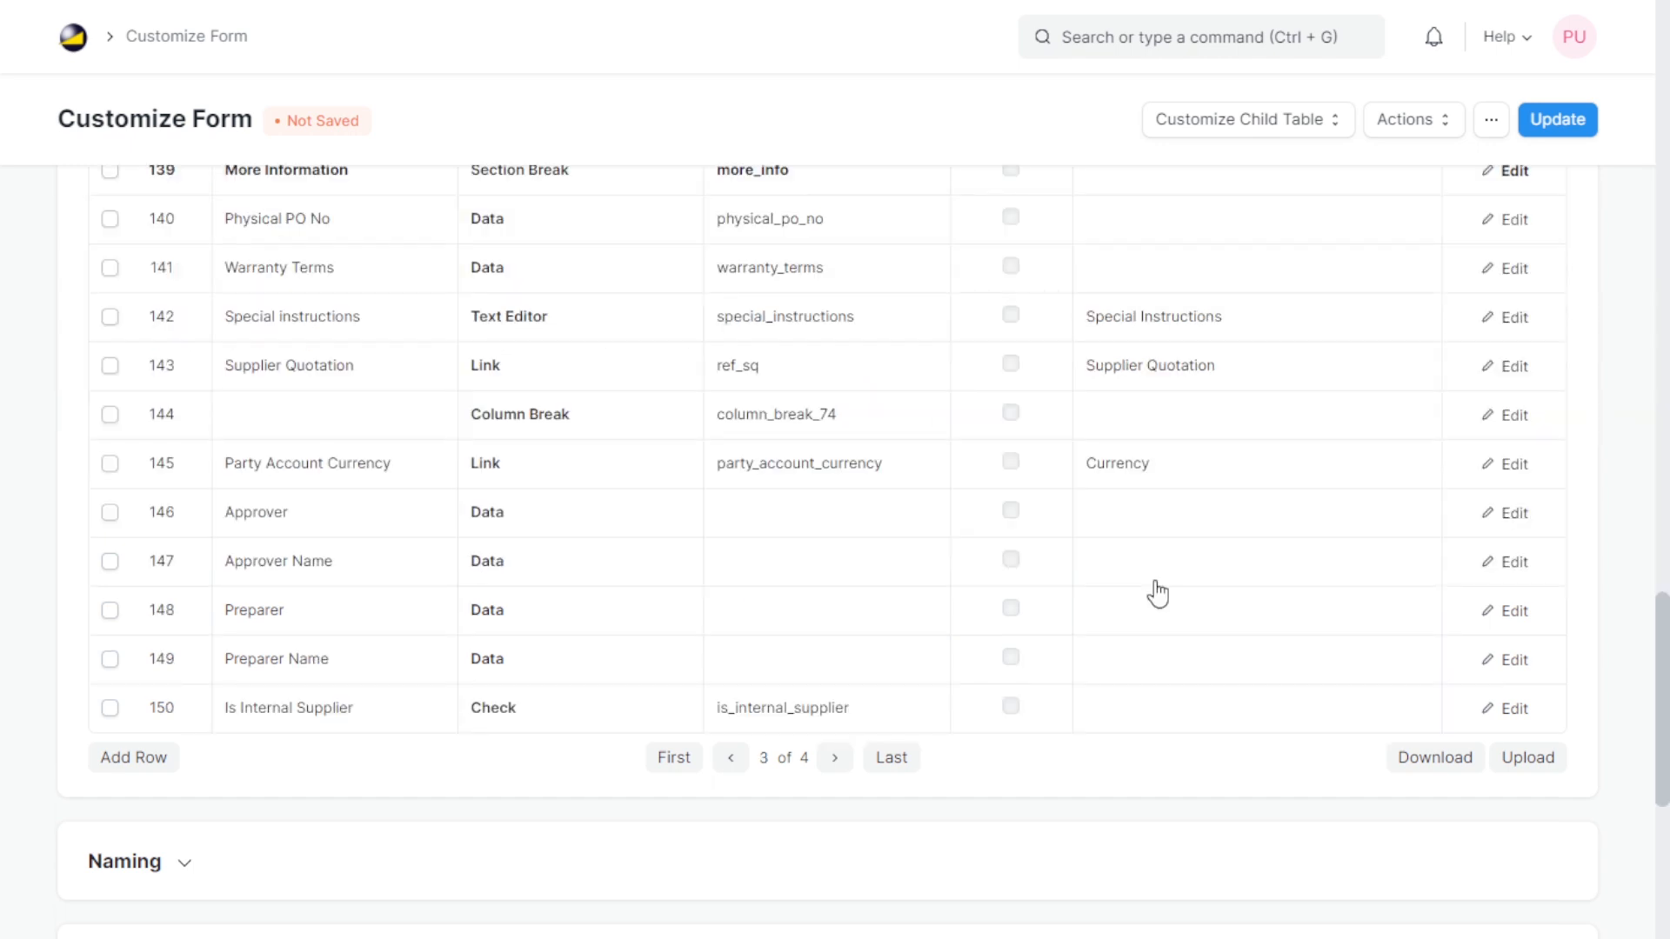
Step: Edit the Approver field: set its type to Link, length to 0 and options to "User"
{"action": "left_click", "coordinate": [1514, 513]}
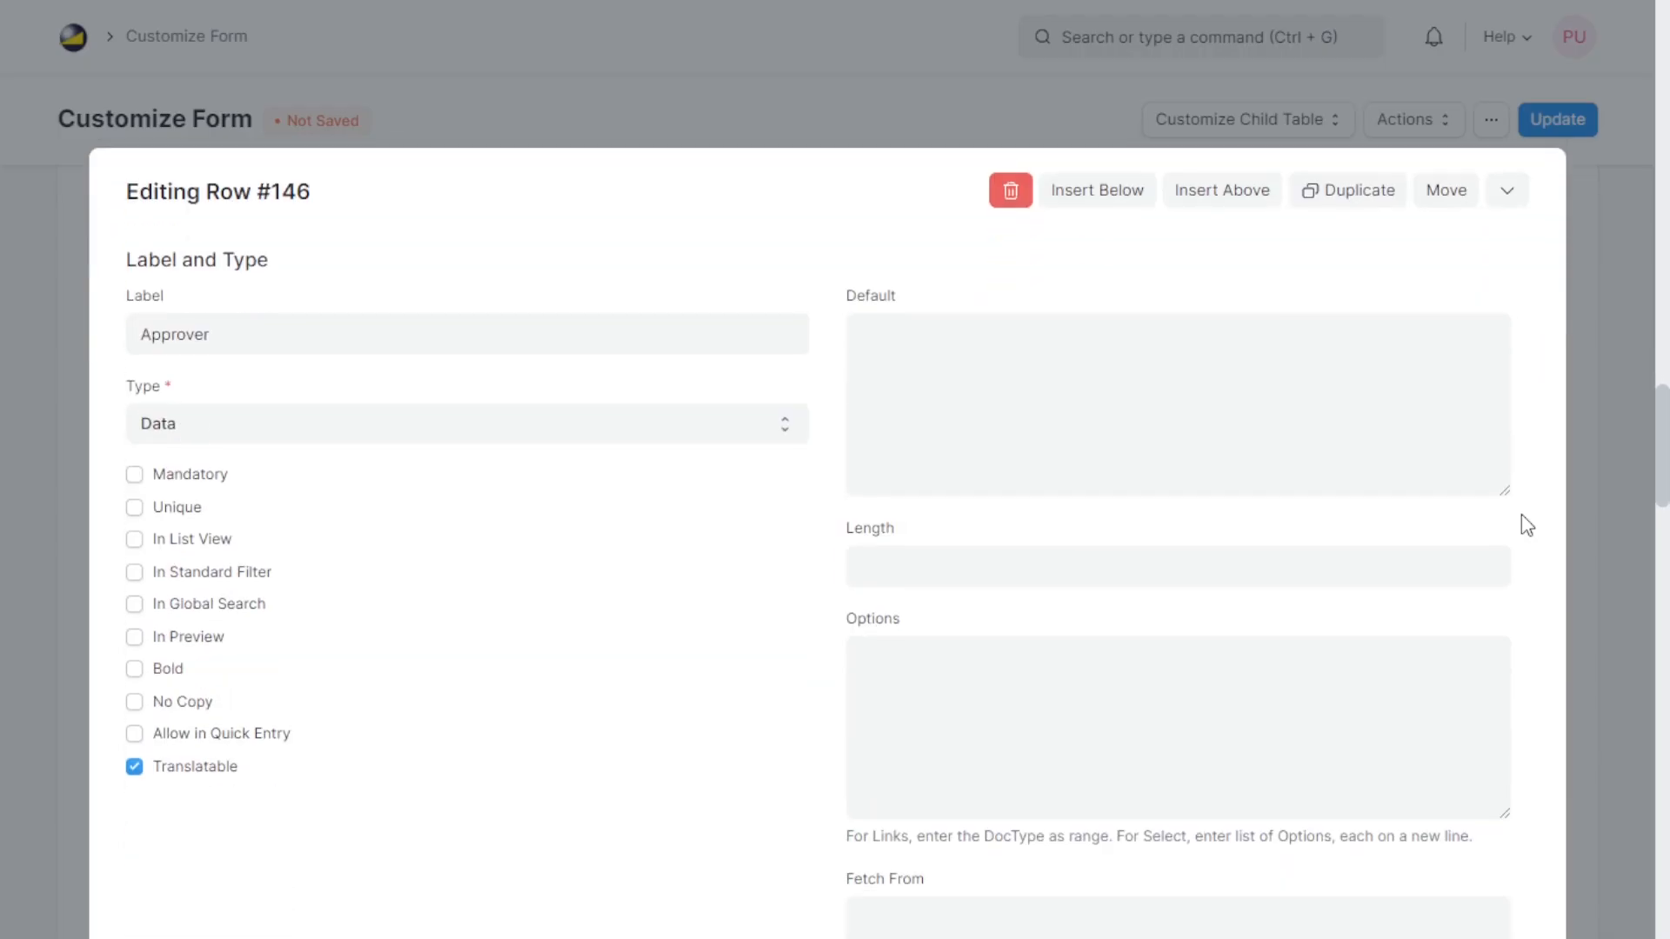
{"action": "left_click", "coordinate": [693, 436]}
{"action": "key", "text": "l"}
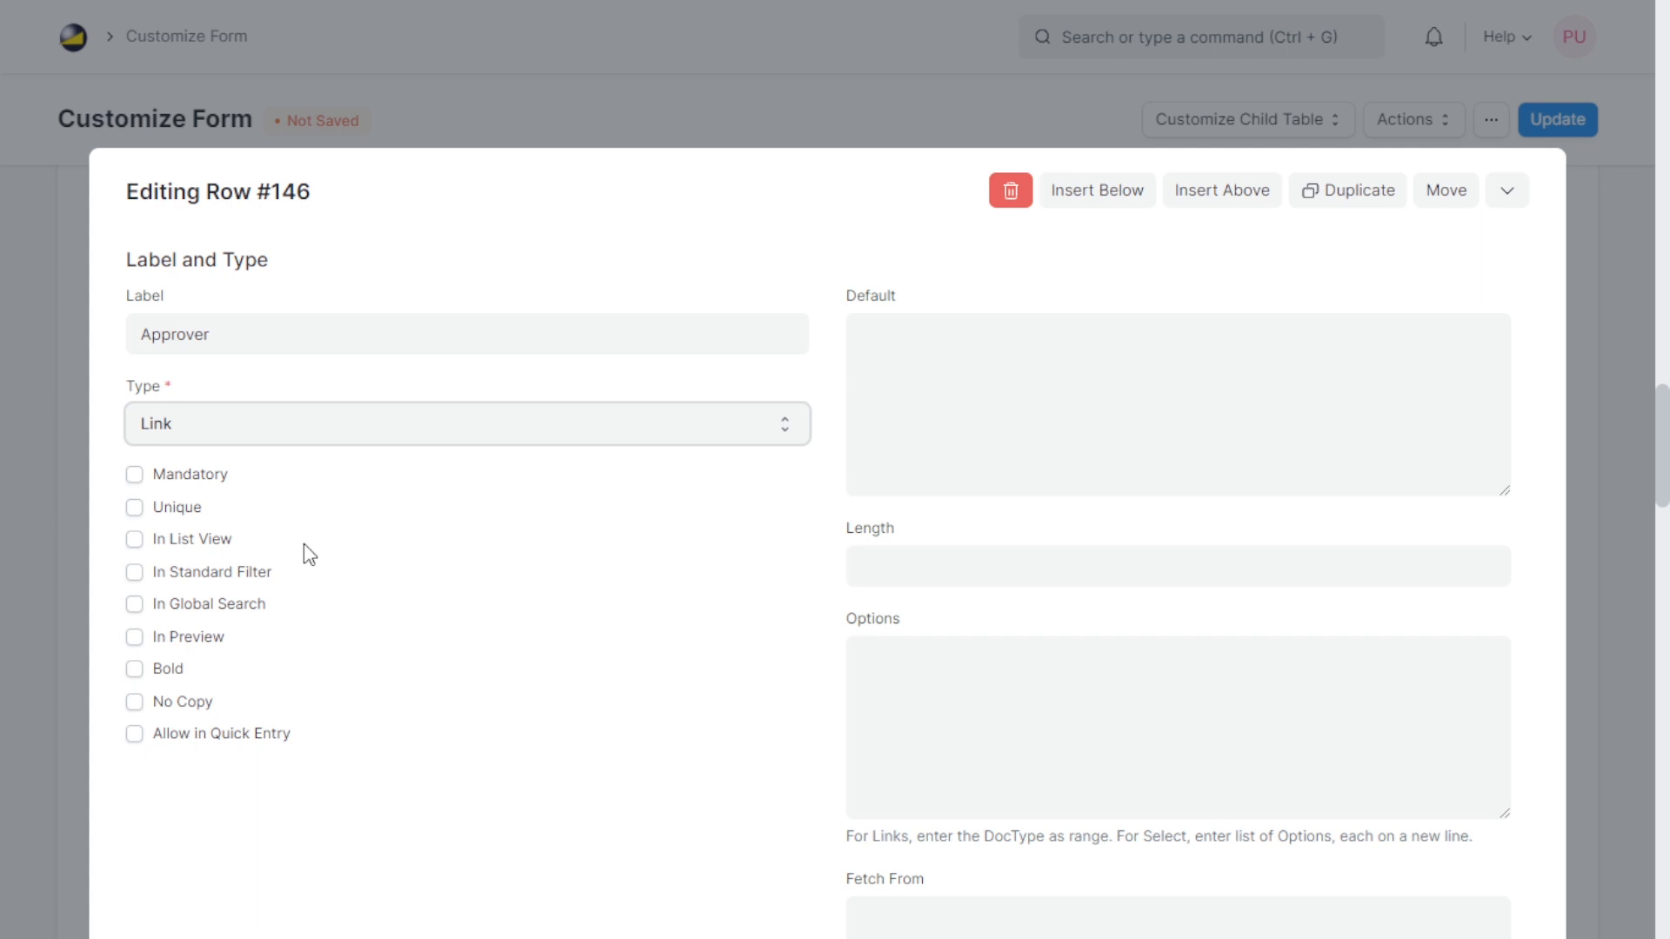
{"action": "left_click", "coordinate": [868, 570]}
{"action": "type", "text": "0"}
{"action": "left_click", "coordinate": [977, 678]}
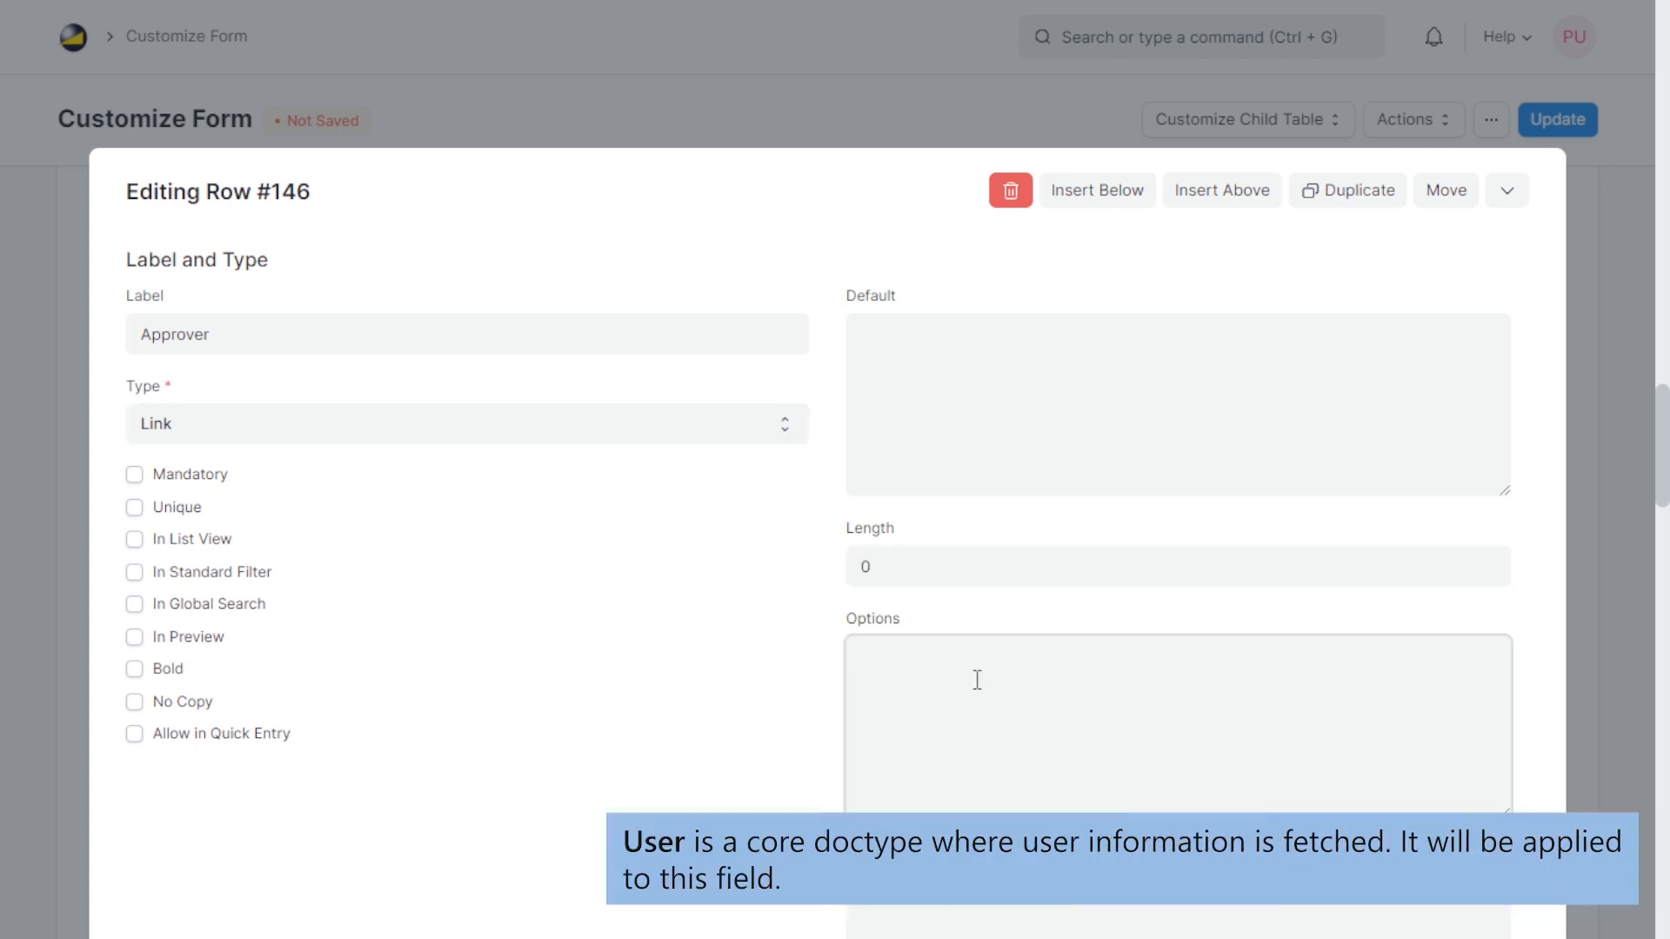
{"action": "type", "text": "User"}
Step: Enable Allow on Submit and Read Only for the Approver field
{"action": "left_click", "coordinate": [679, 661]}
{"action": "scroll", "coordinate": [679, 661], "scroll_direction": "down", "scroll_amount": 8}
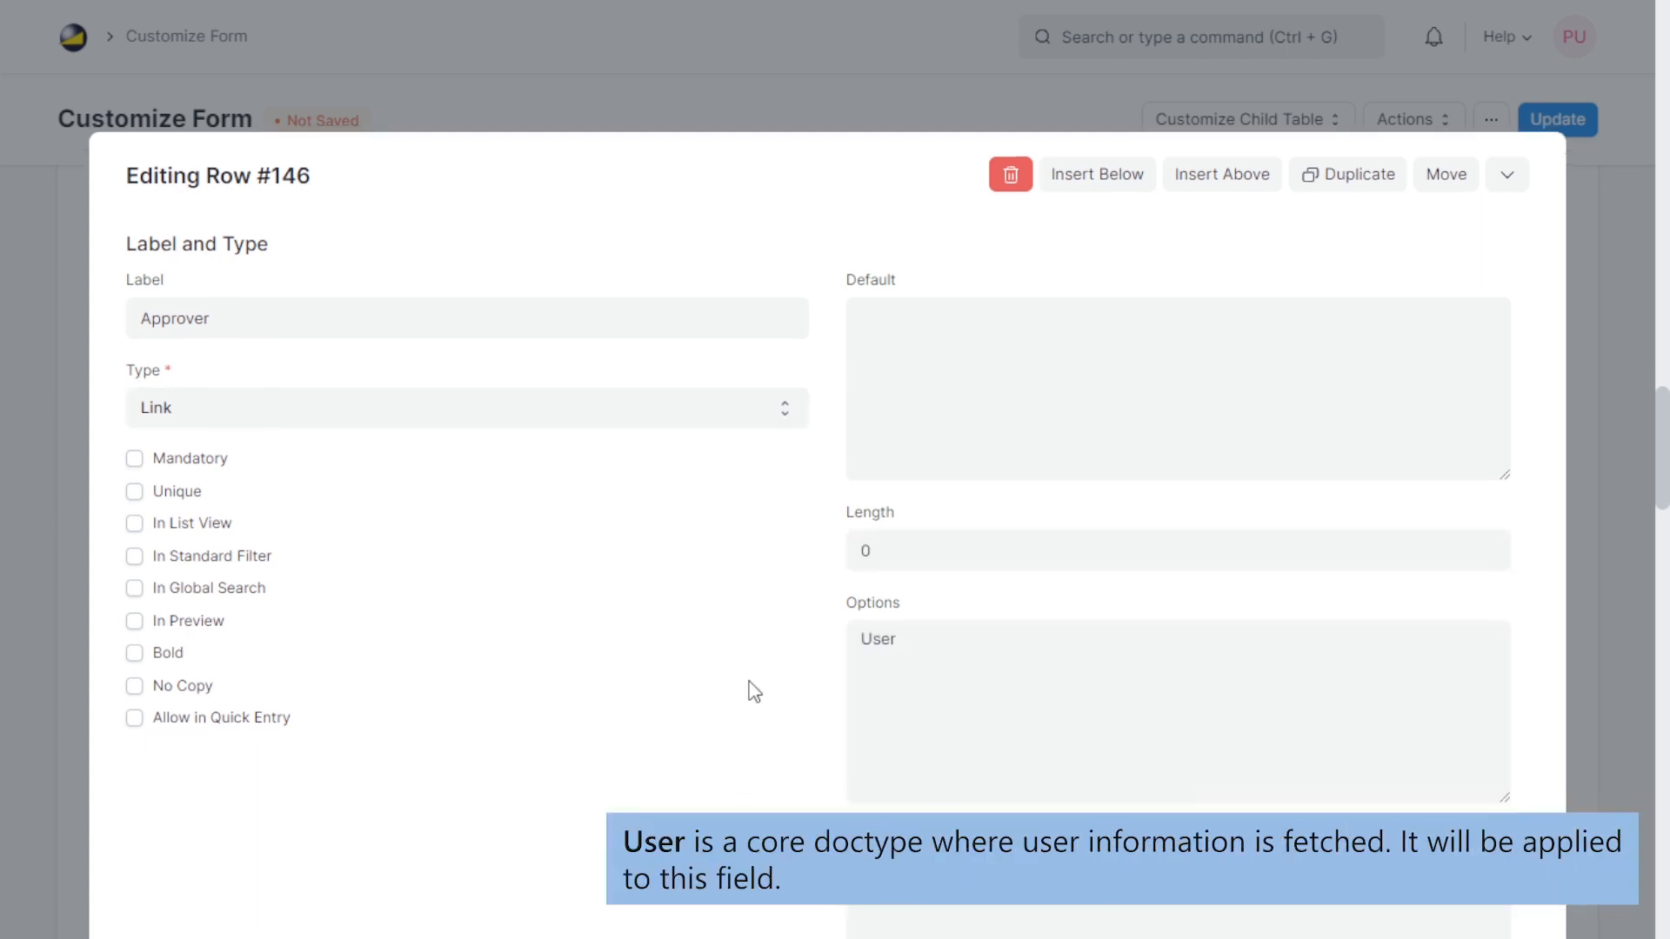
{"action": "left_click", "coordinate": [851, 545]}
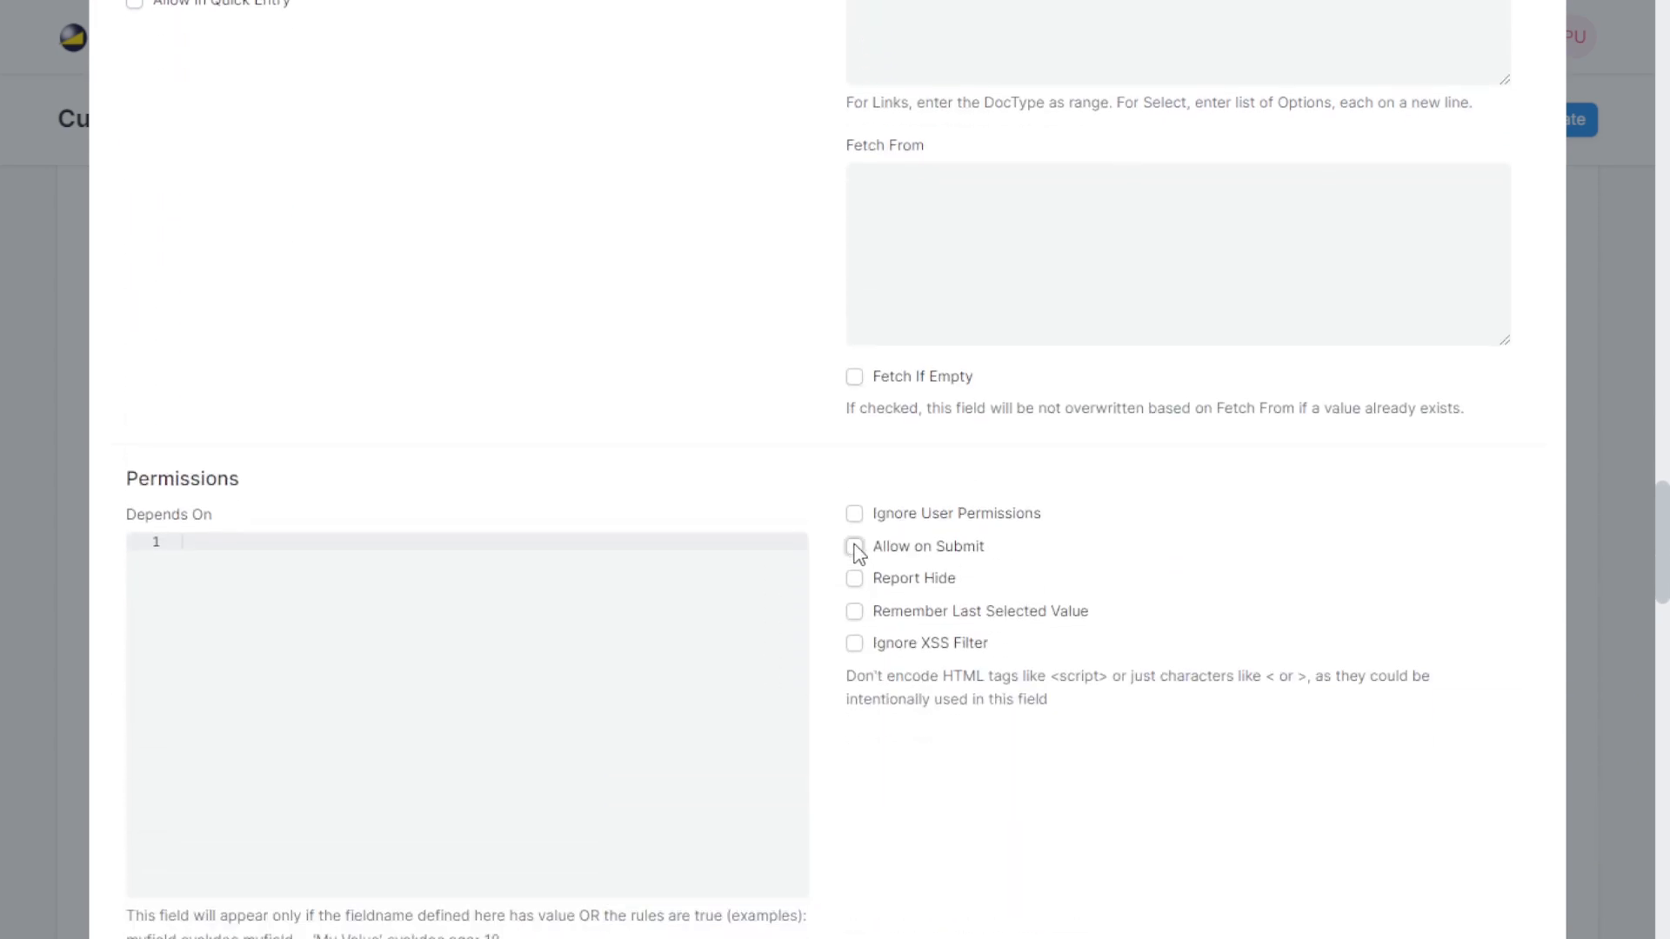
{"action": "scroll", "coordinate": [855, 551], "scroll_direction": "down", "scroll_amount": 5}
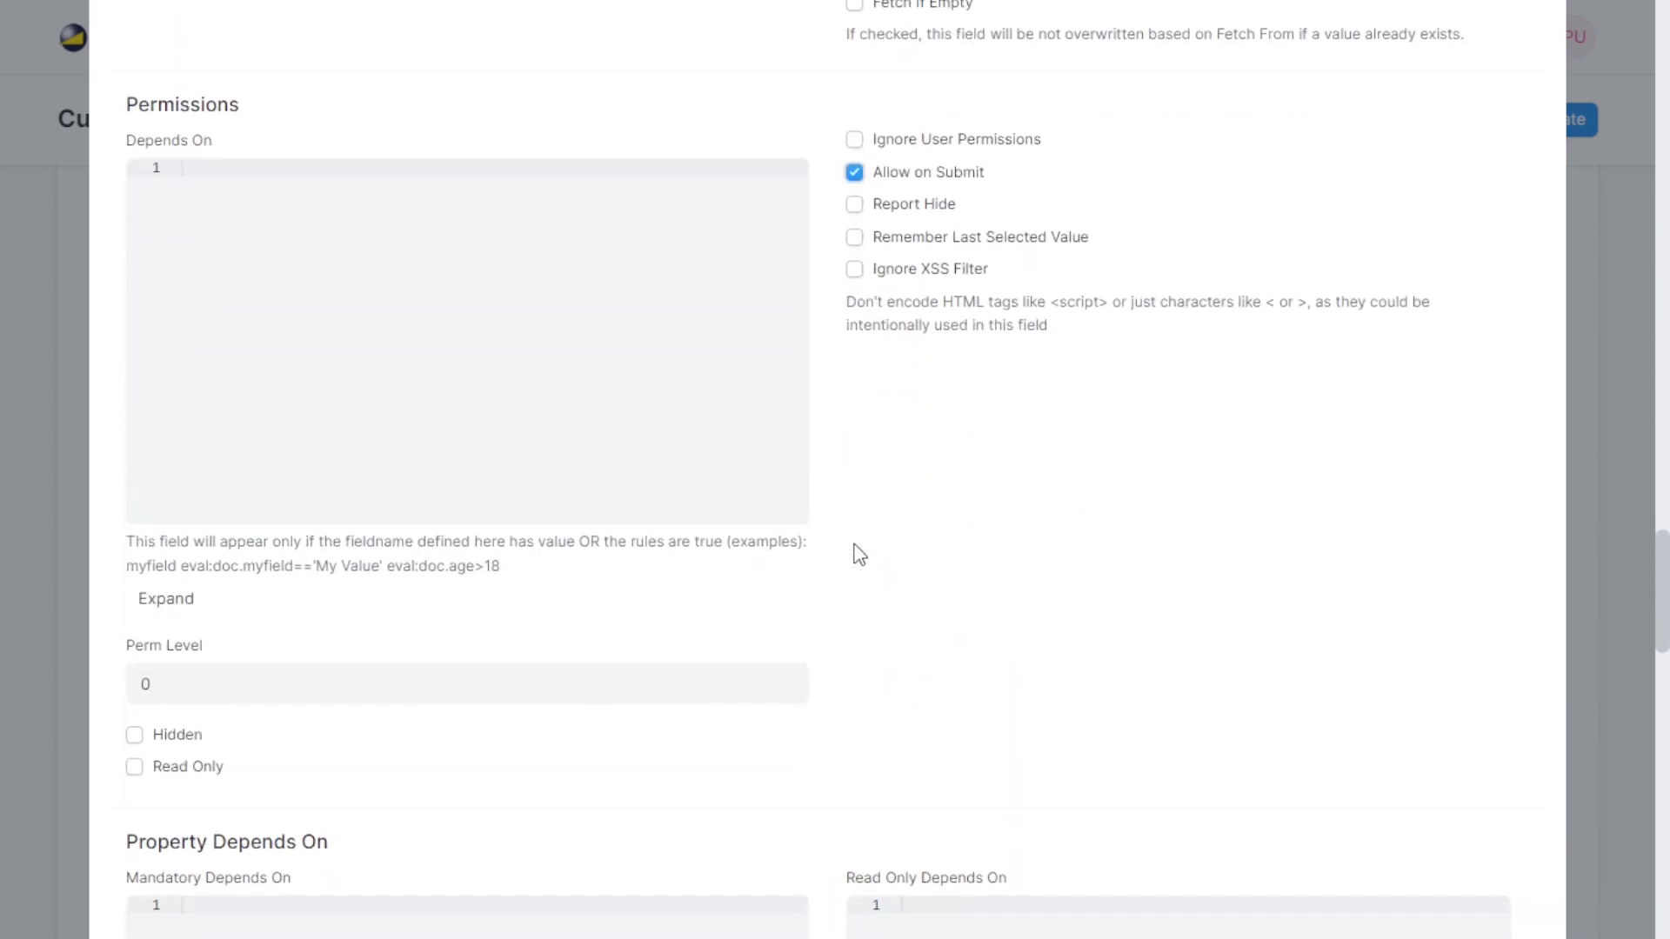
{"action": "left_click", "coordinate": [135, 654]}
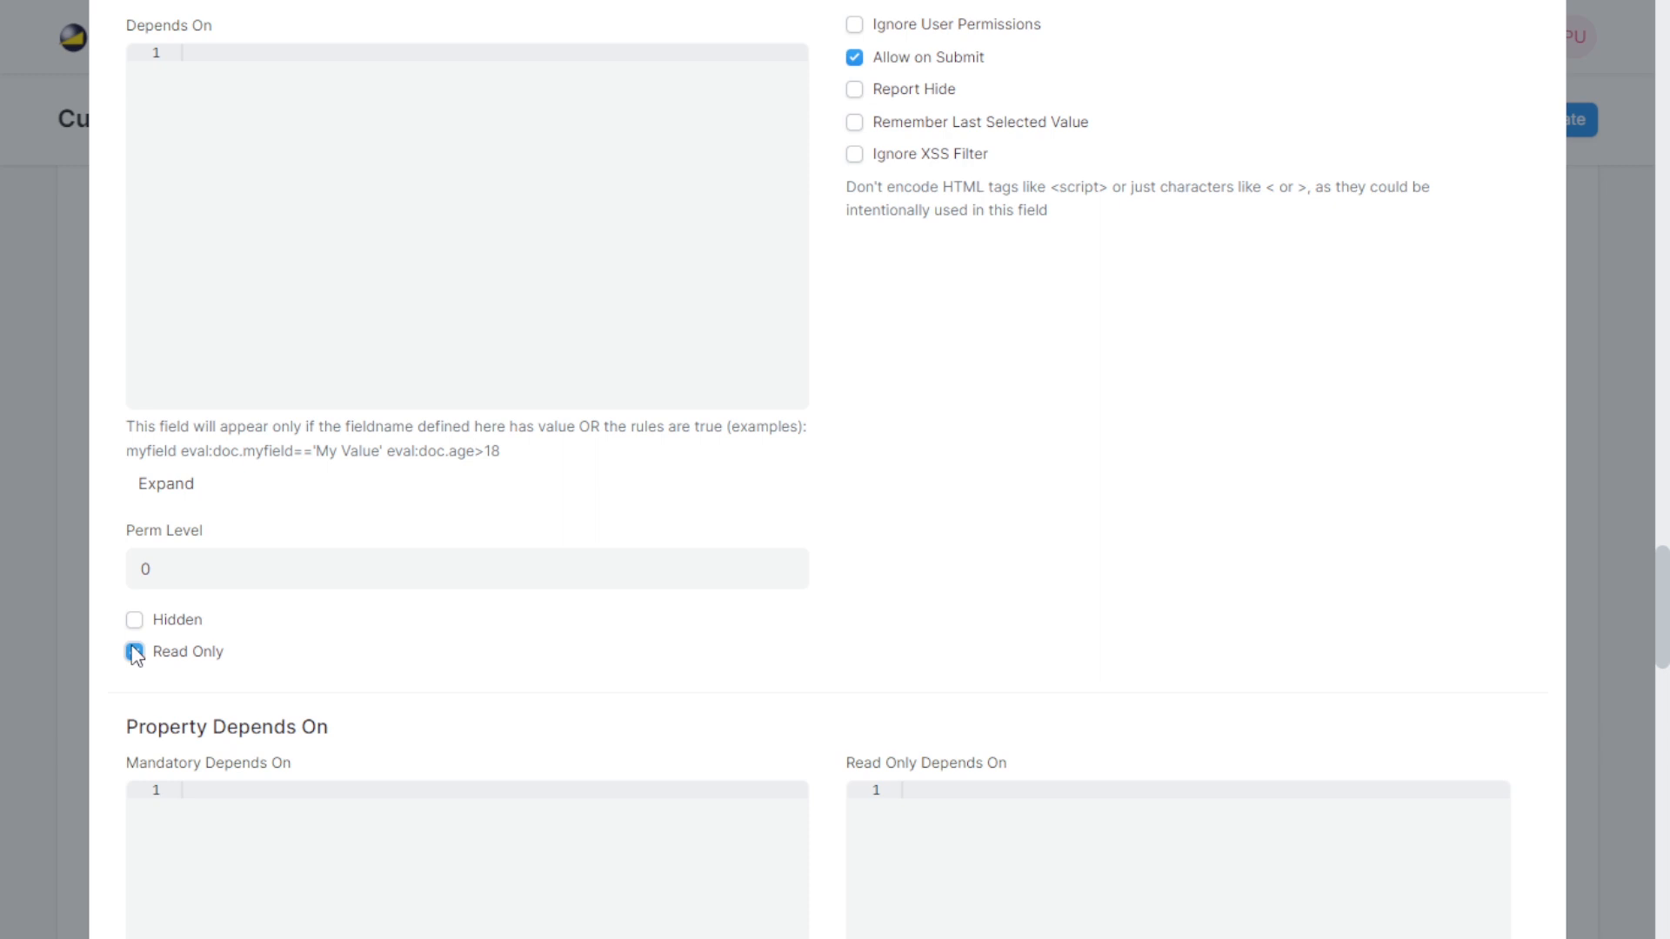
{"action": "scroll", "coordinate": [990, 588], "scroll_direction": "up", "scroll_amount": 10}
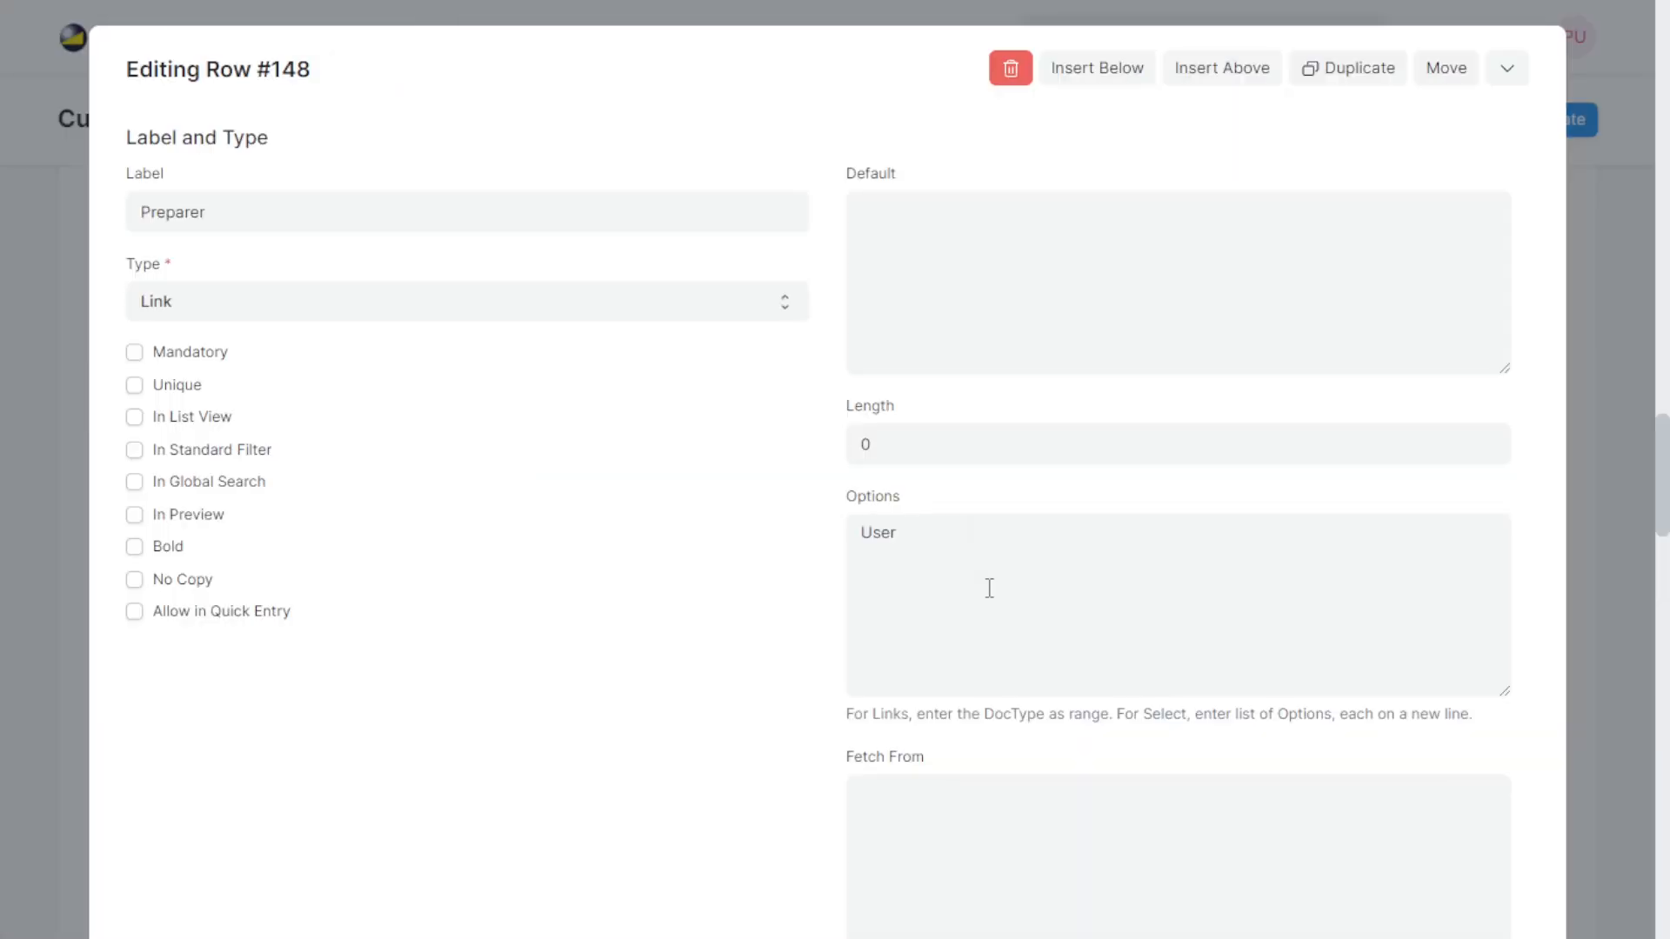
Step: Review the Preparer field's type, options and permission settings, and close its row editor
{"action": "scroll", "coordinate": [990, 588], "scroll_direction": "down", "scroll_amount": 3}
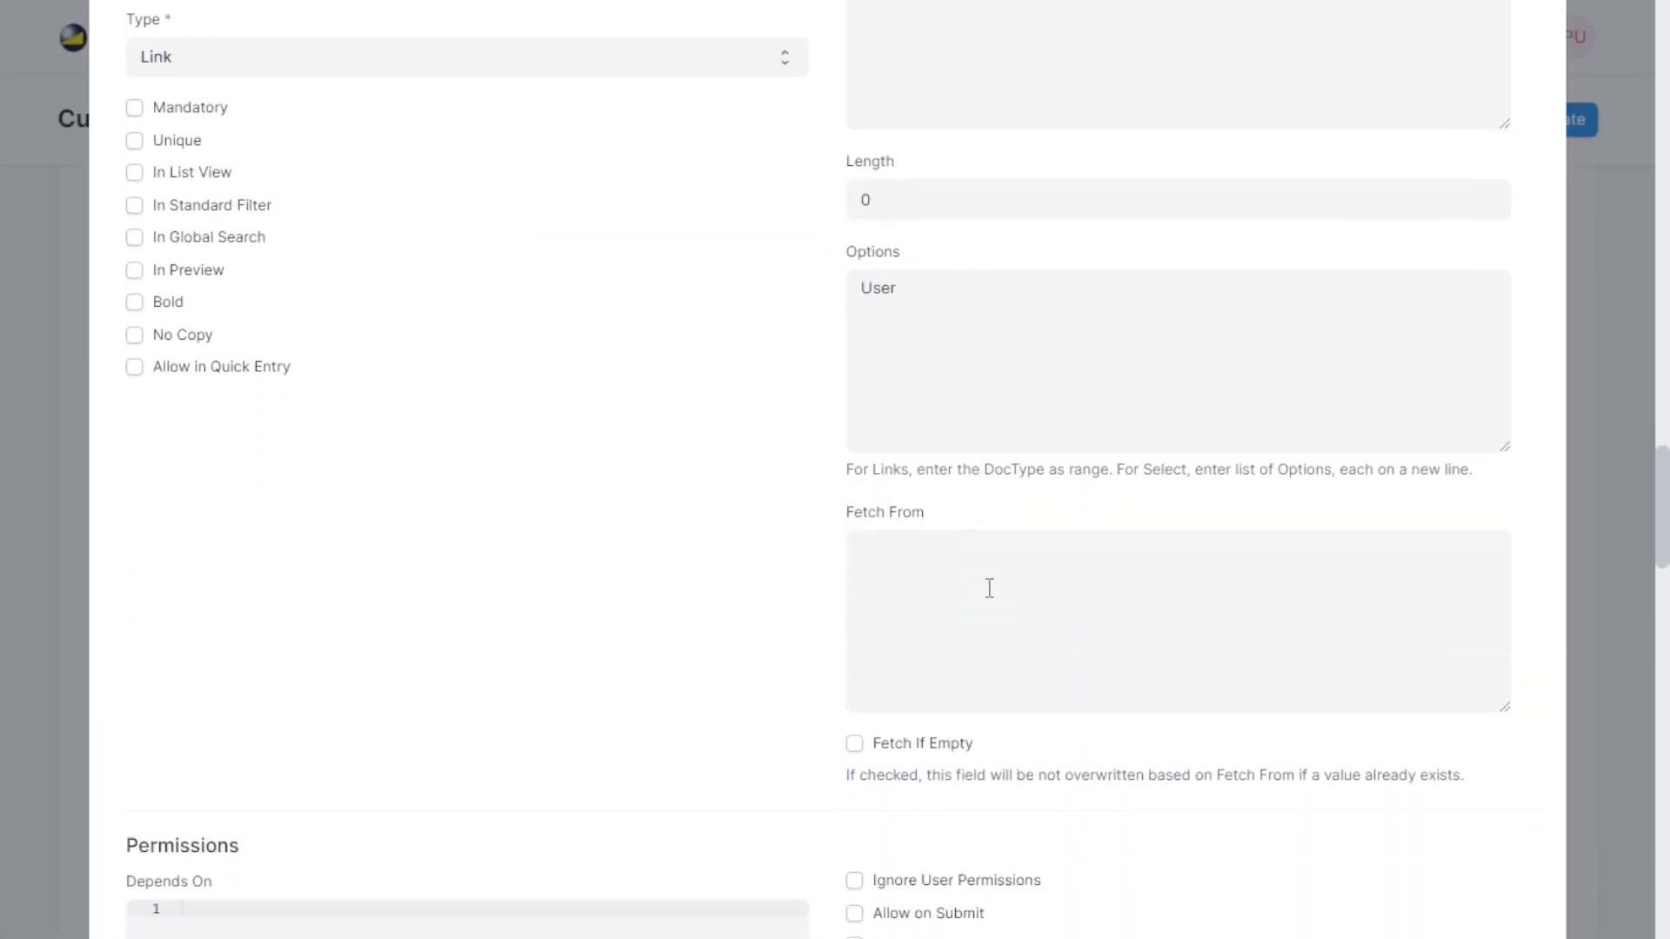
{"action": "scroll", "coordinate": [990, 588], "scroll_direction": "down", "scroll_amount": 3}
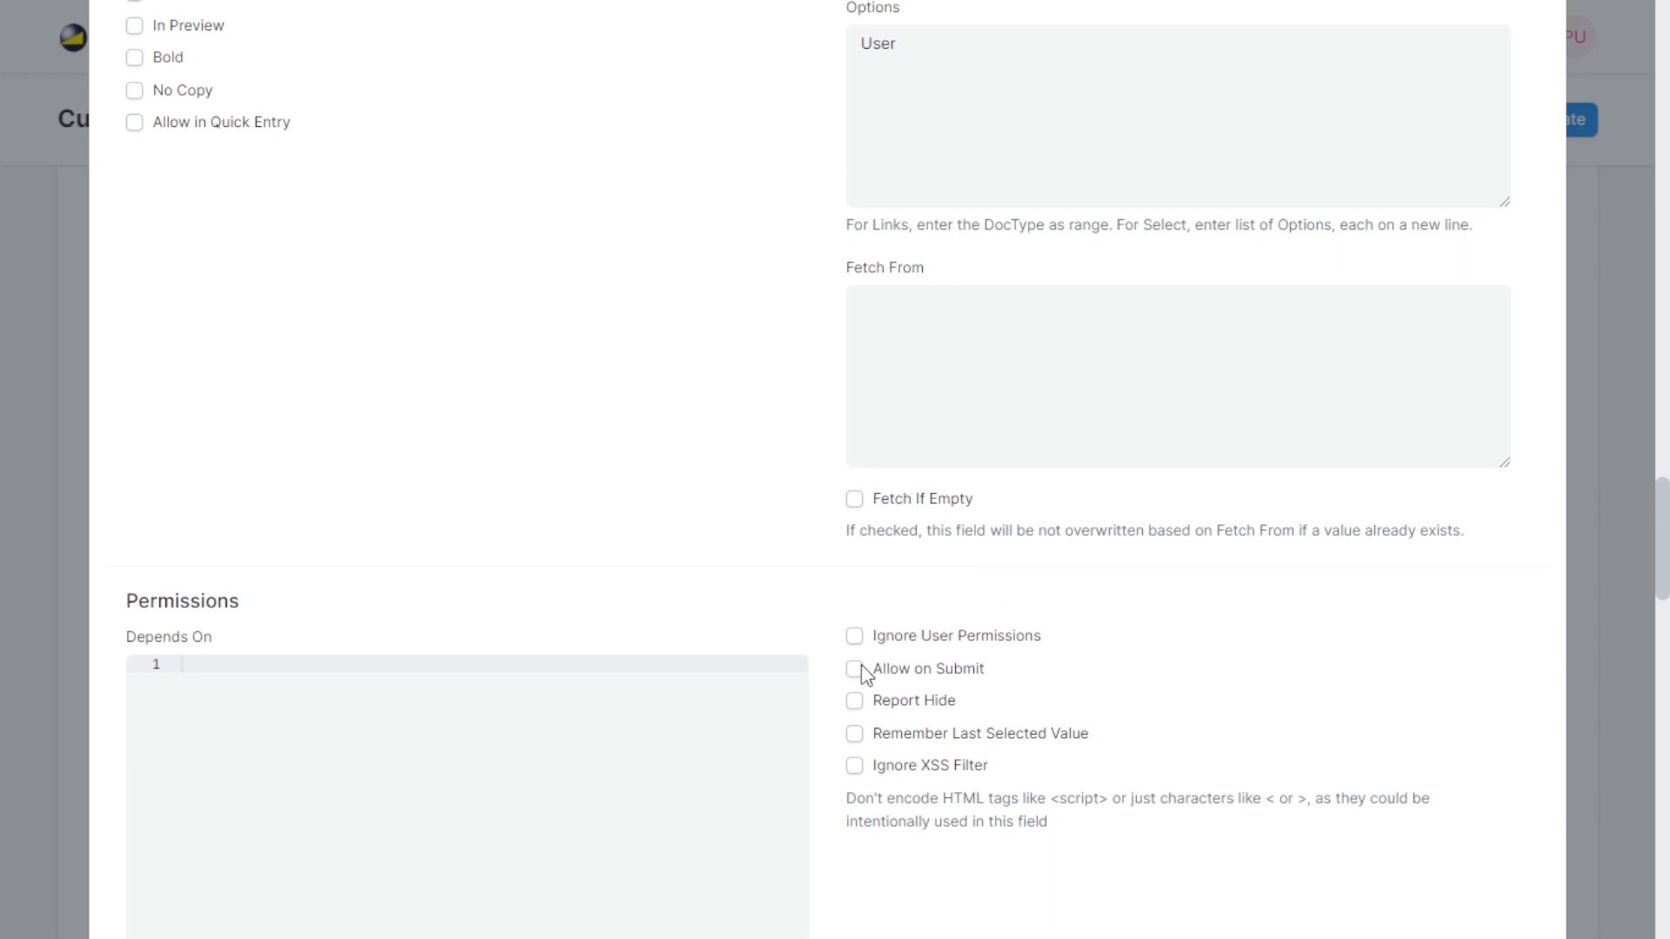
{"action": "scroll", "coordinate": [861, 665], "scroll_direction": "up", "scroll_amount": 12}
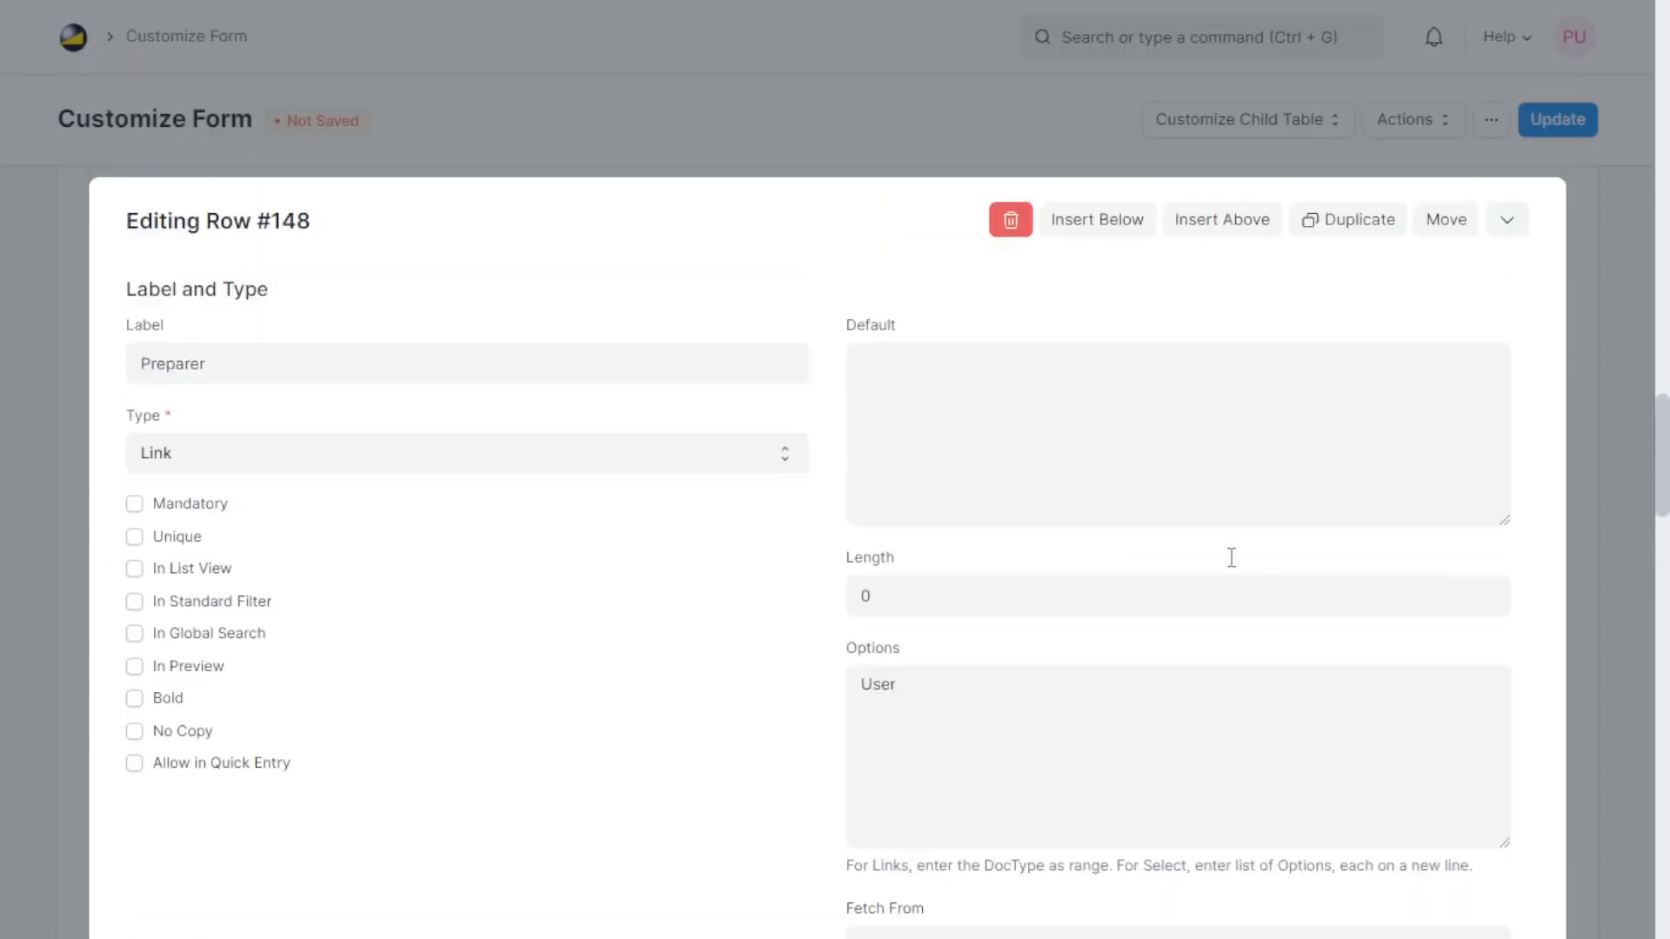
{"action": "left_click", "coordinate": [1500, 458]}
{"action": "scroll", "coordinate": [1465, 466], "scroll_direction": "up", "scroll_amount": 3}
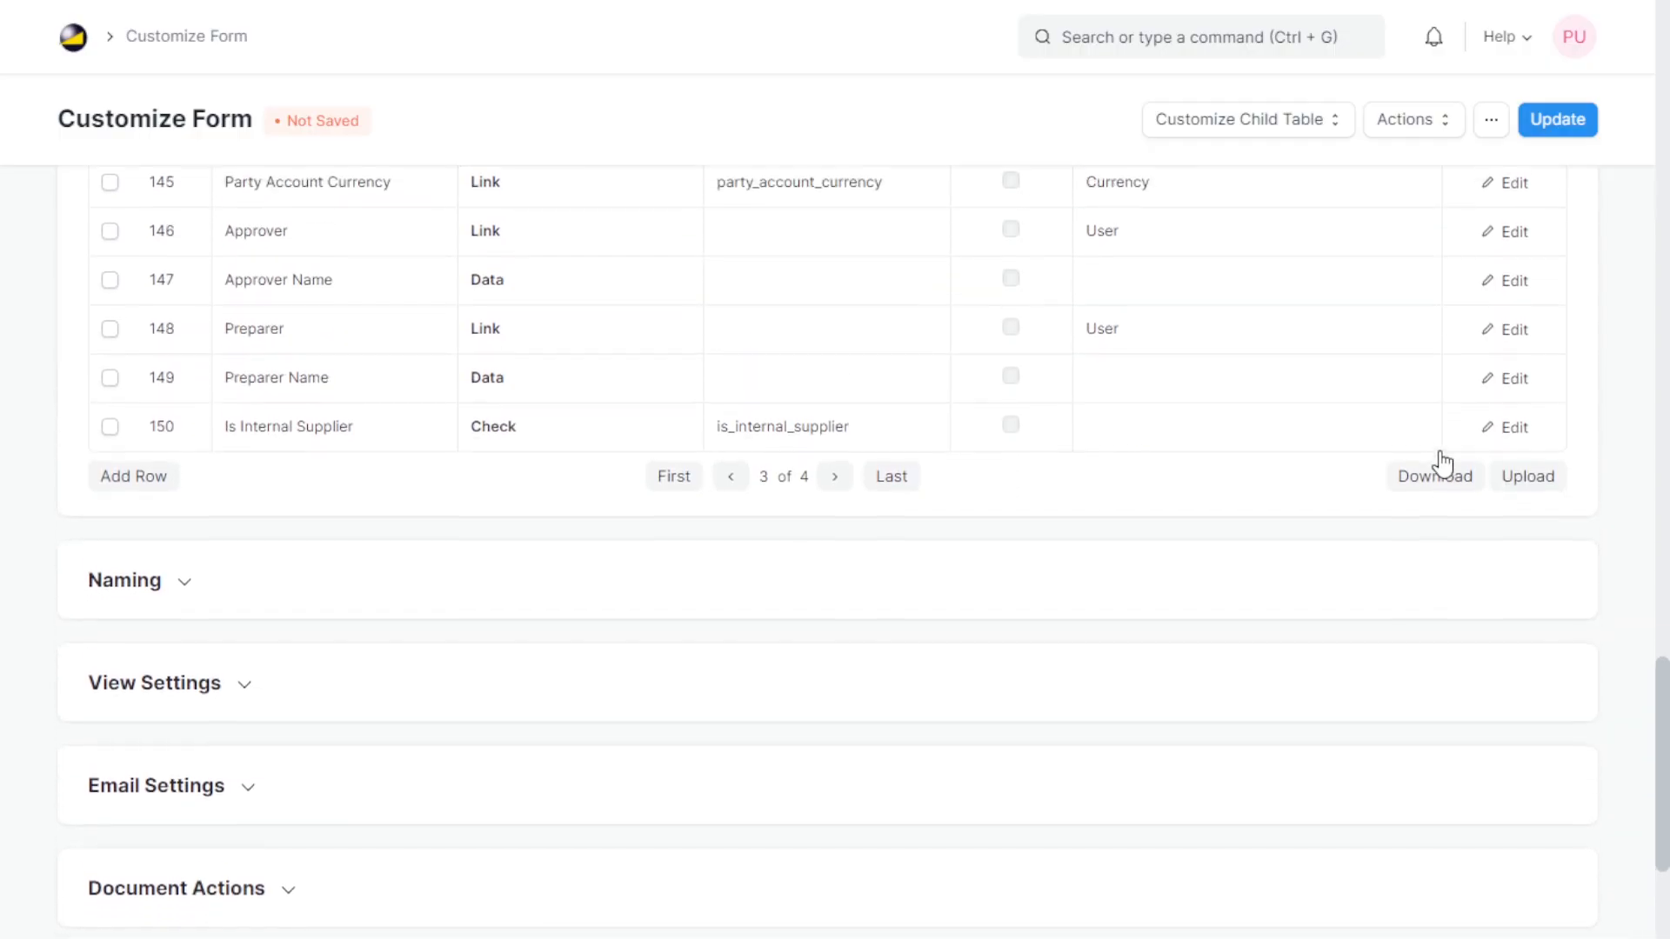
Step: Edit the Approver Name field to fetch from approver.full_name and enable Fetch If Empty
{"action": "left_click", "coordinate": [1518, 405]}
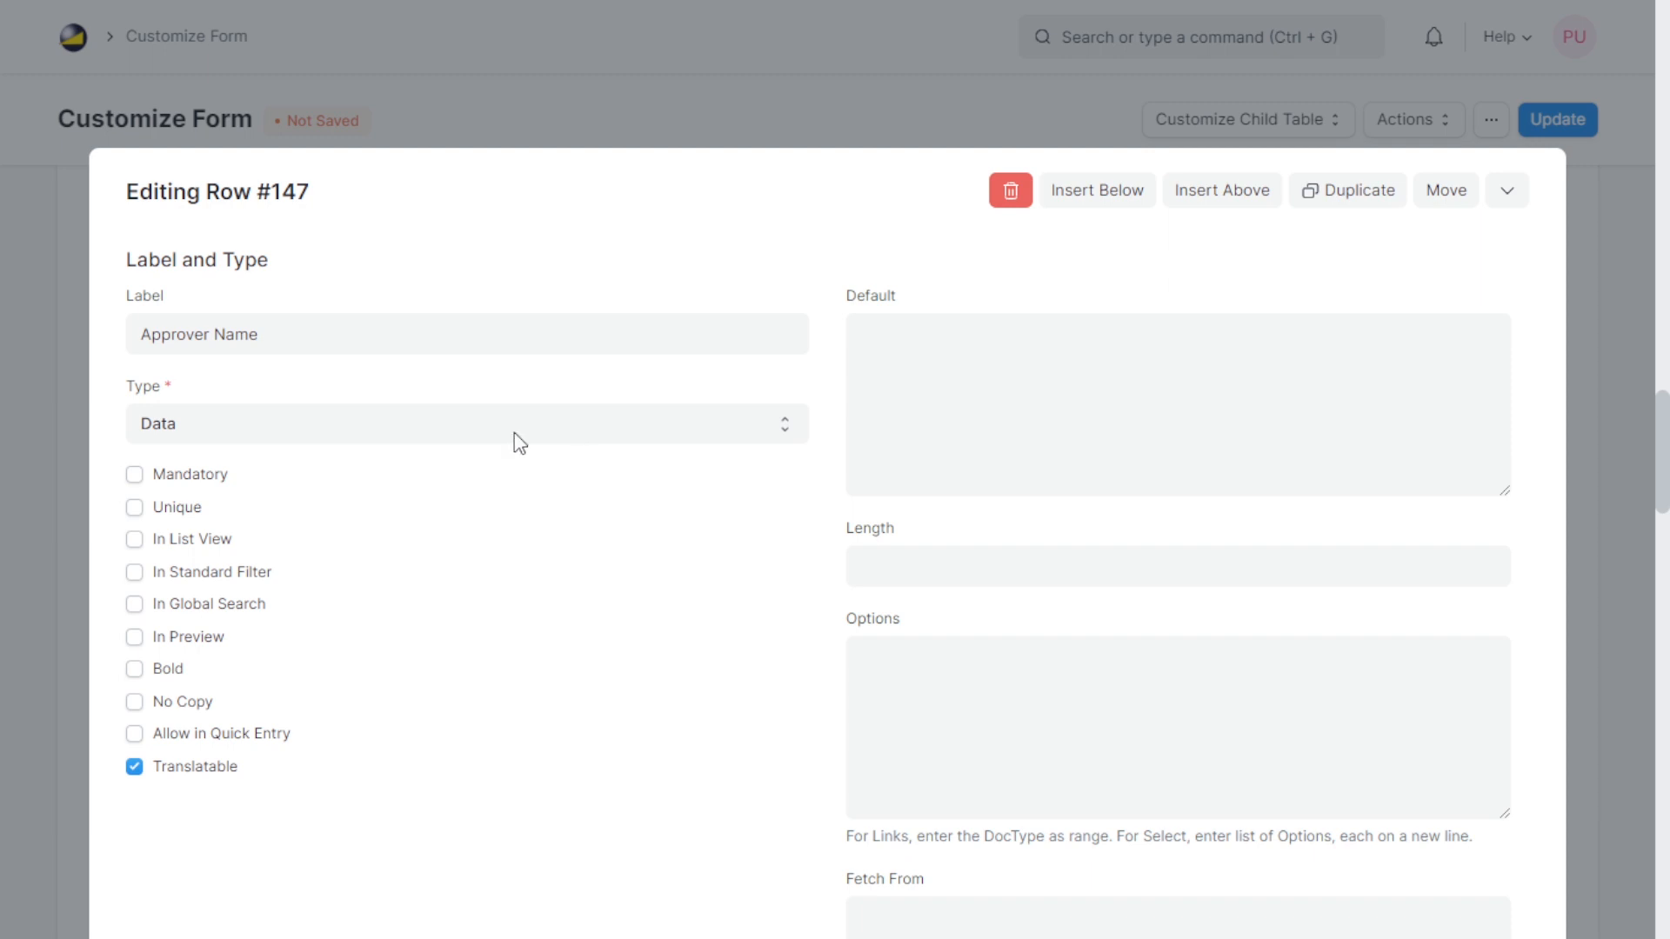
{"action": "scroll", "coordinate": [913, 814], "scroll_direction": "down", "scroll_amount": 1}
{"action": "left_click", "coordinate": [914, 813]}
{"action": "type", "text": "ap"}
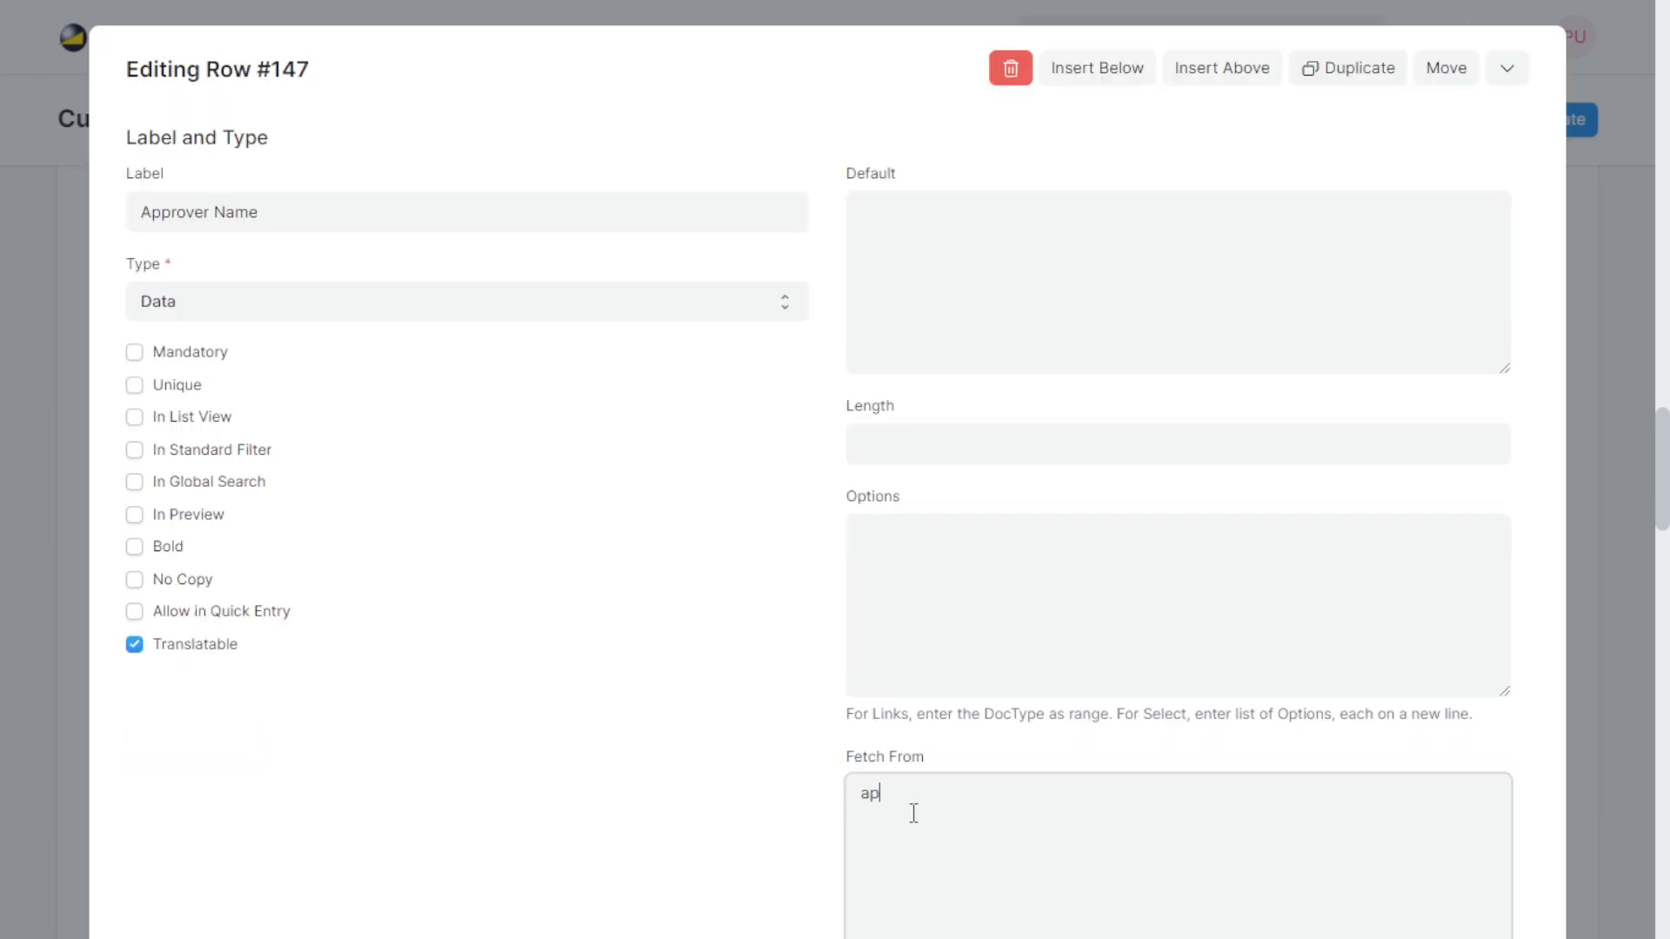
{"action": "type", "text": "prover.full_name"}
{"action": "scroll", "coordinate": [873, 850], "scroll_direction": "down", "scroll_amount": 1}
{"action": "left_click", "coordinate": [854, 863]}
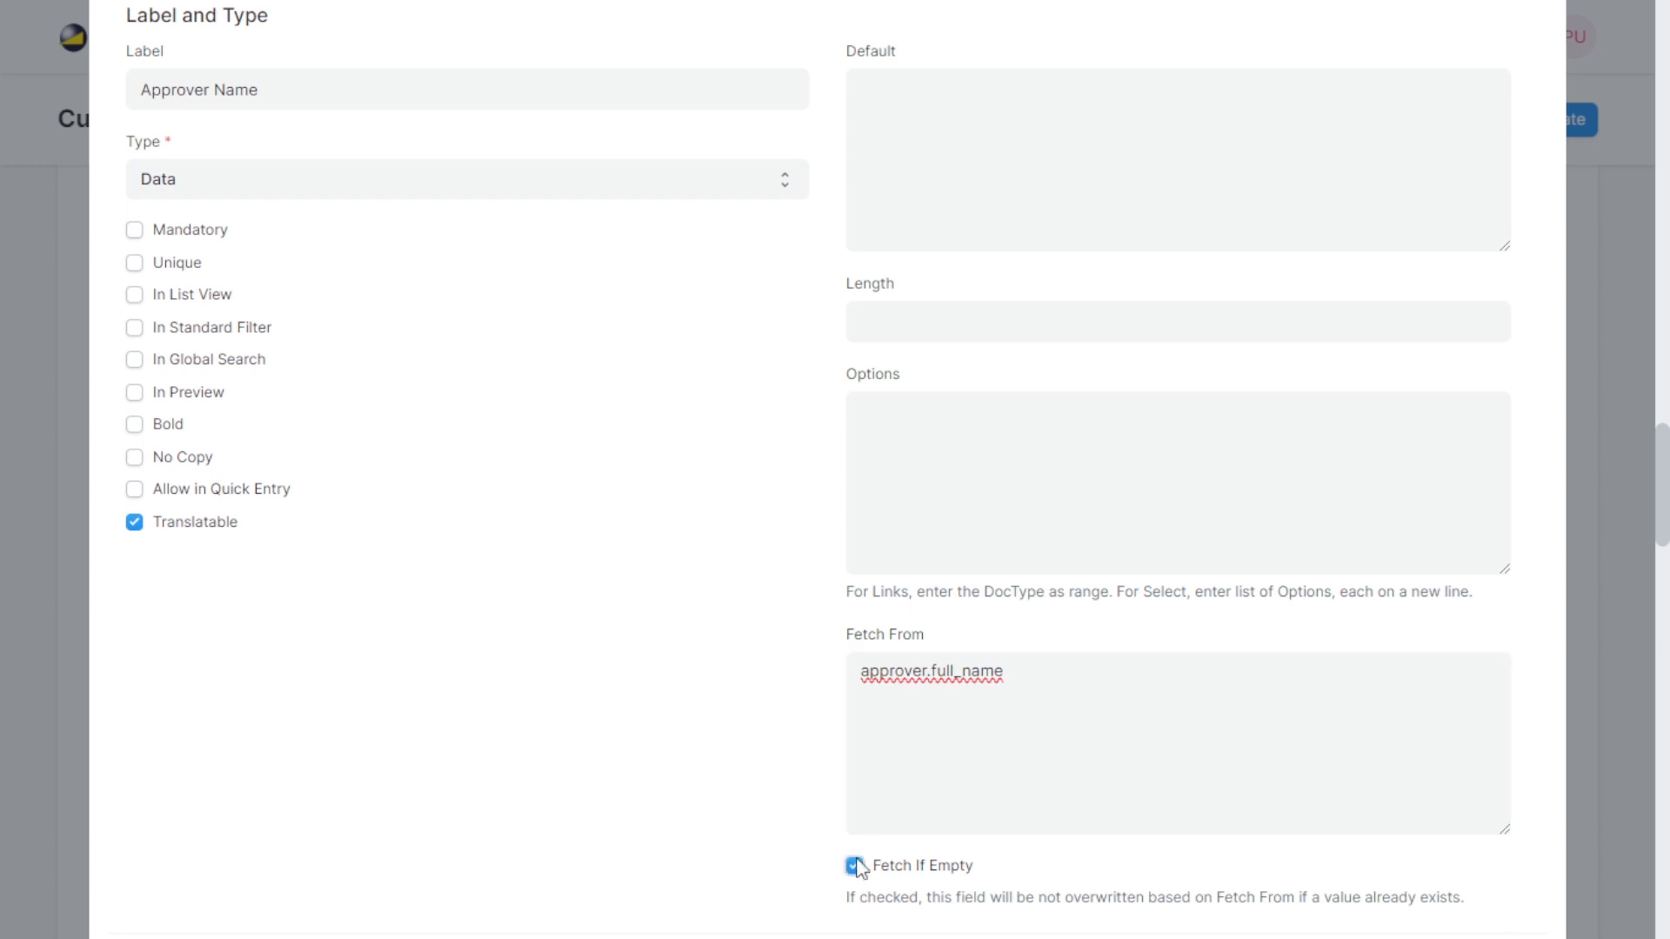
Step: Enable Allow on Submit and Read Only for the Approver Name field and close its row editor
{"action": "scroll", "coordinate": [885, 805], "scroll_direction": "down", "scroll_amount": 3}
{"action": "left_click", "coordinate": [856, 671]}
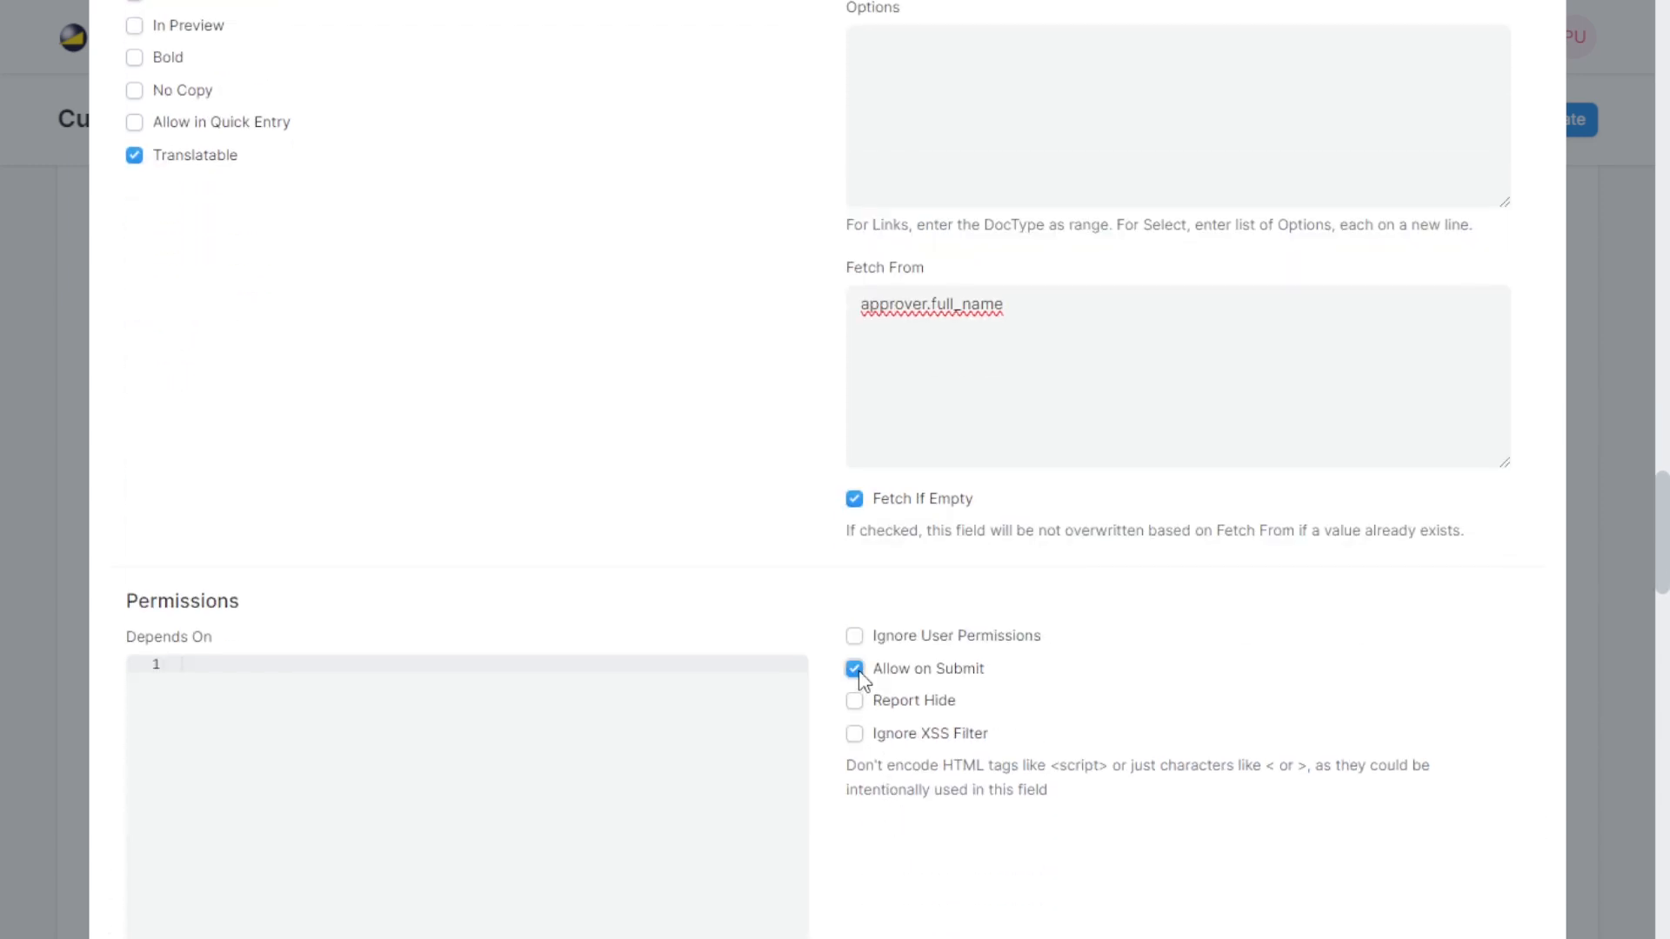
{"action": "scroll", "coordinate": [351, 659], "scroll_direction": "down", "scroll_amount": 5}
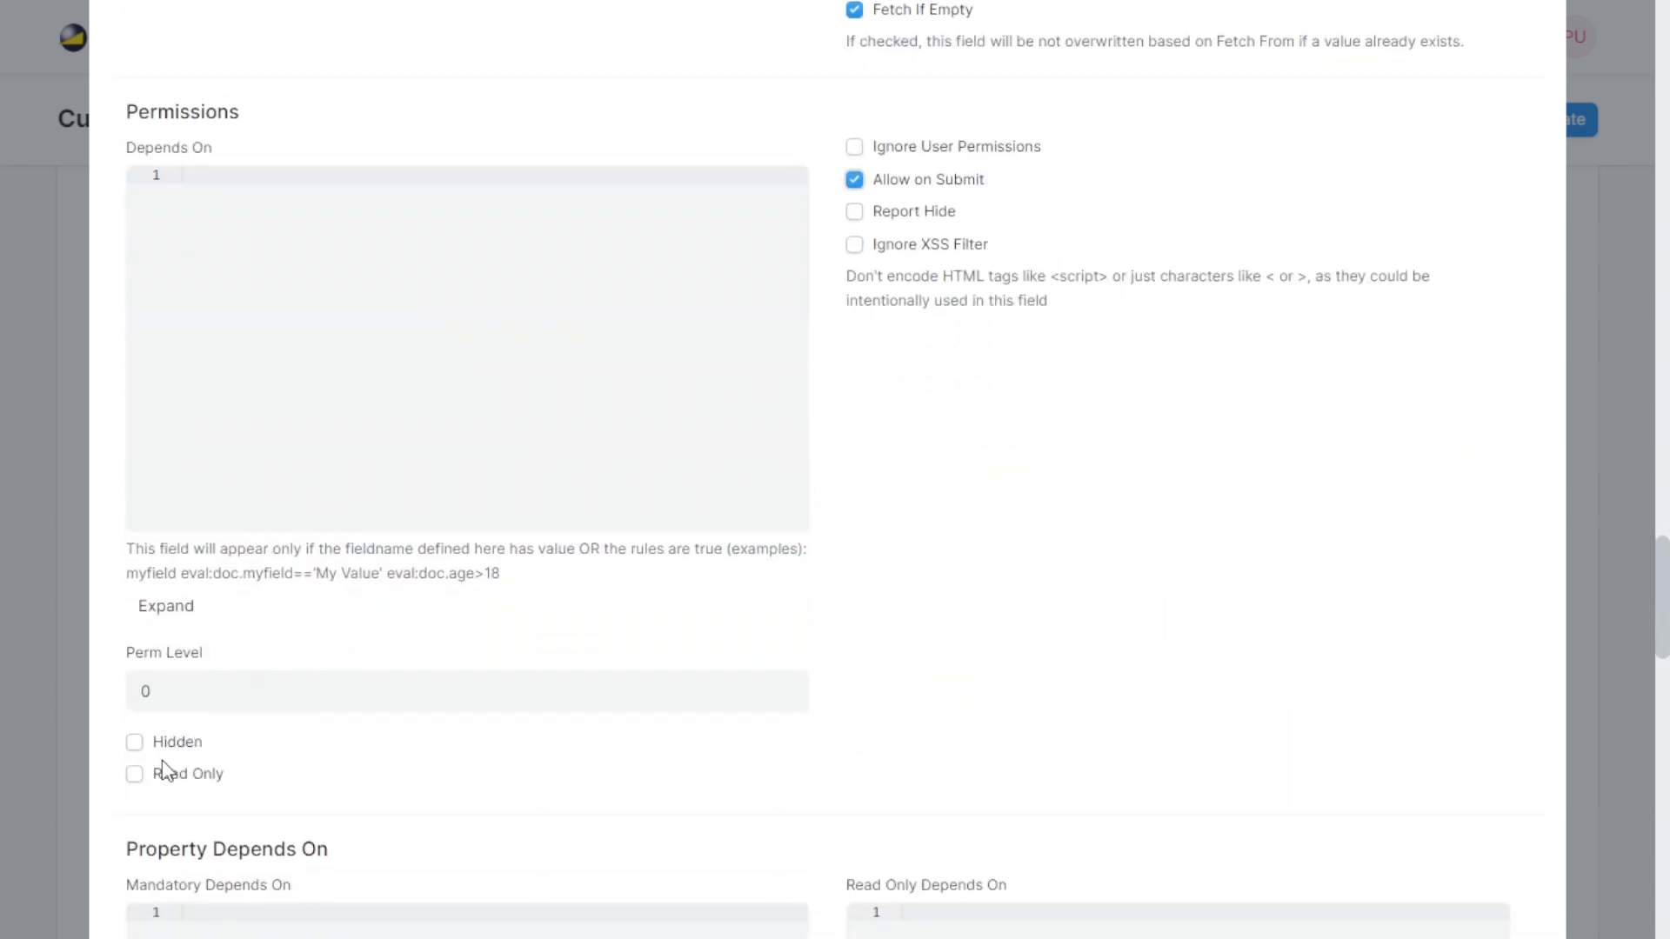
{"action": "left_click", "coordinate": [136, 775]}
{"action": "scroll", "coordinate": [1157, 458], "scroll_direction": "up", "scroll_amount": 10}
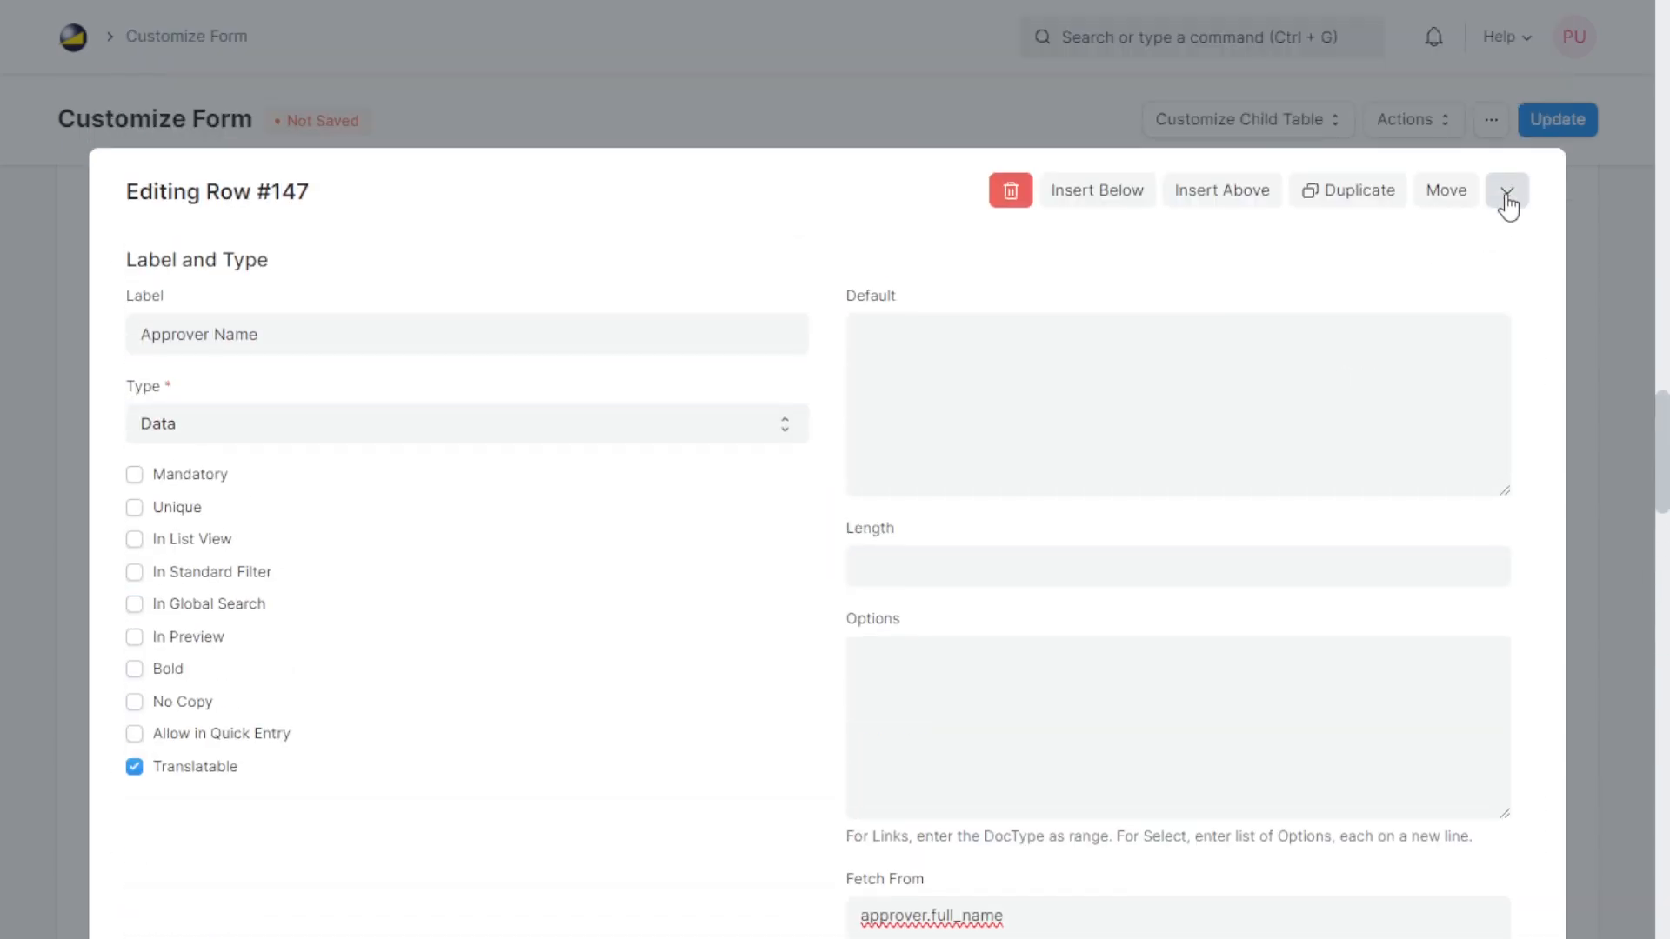
{"action": "left_click", "coordinate": [1508, 196]}
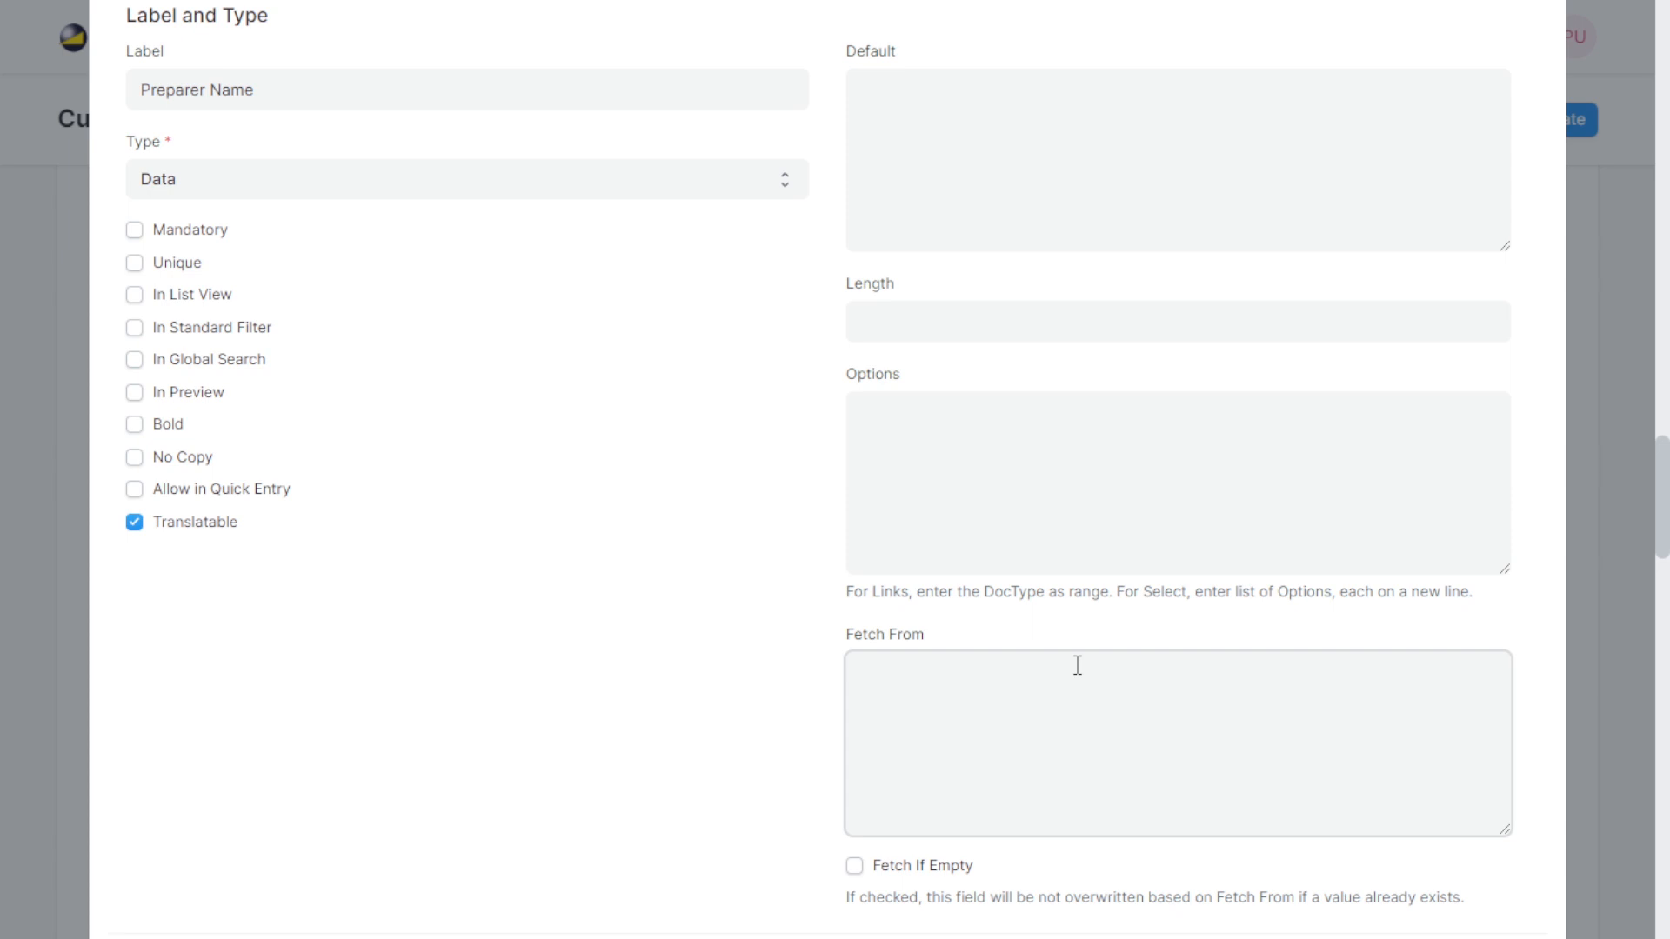
Step: Set the Preparer Name field to fetch from preparer.full_name and save the form customization
{"action": "type", "text": "preparer.full_name"}
{"action": "scroll", "coordinate": [1078, 665], "scroll_direction": "down", "scroll_amount": 4}
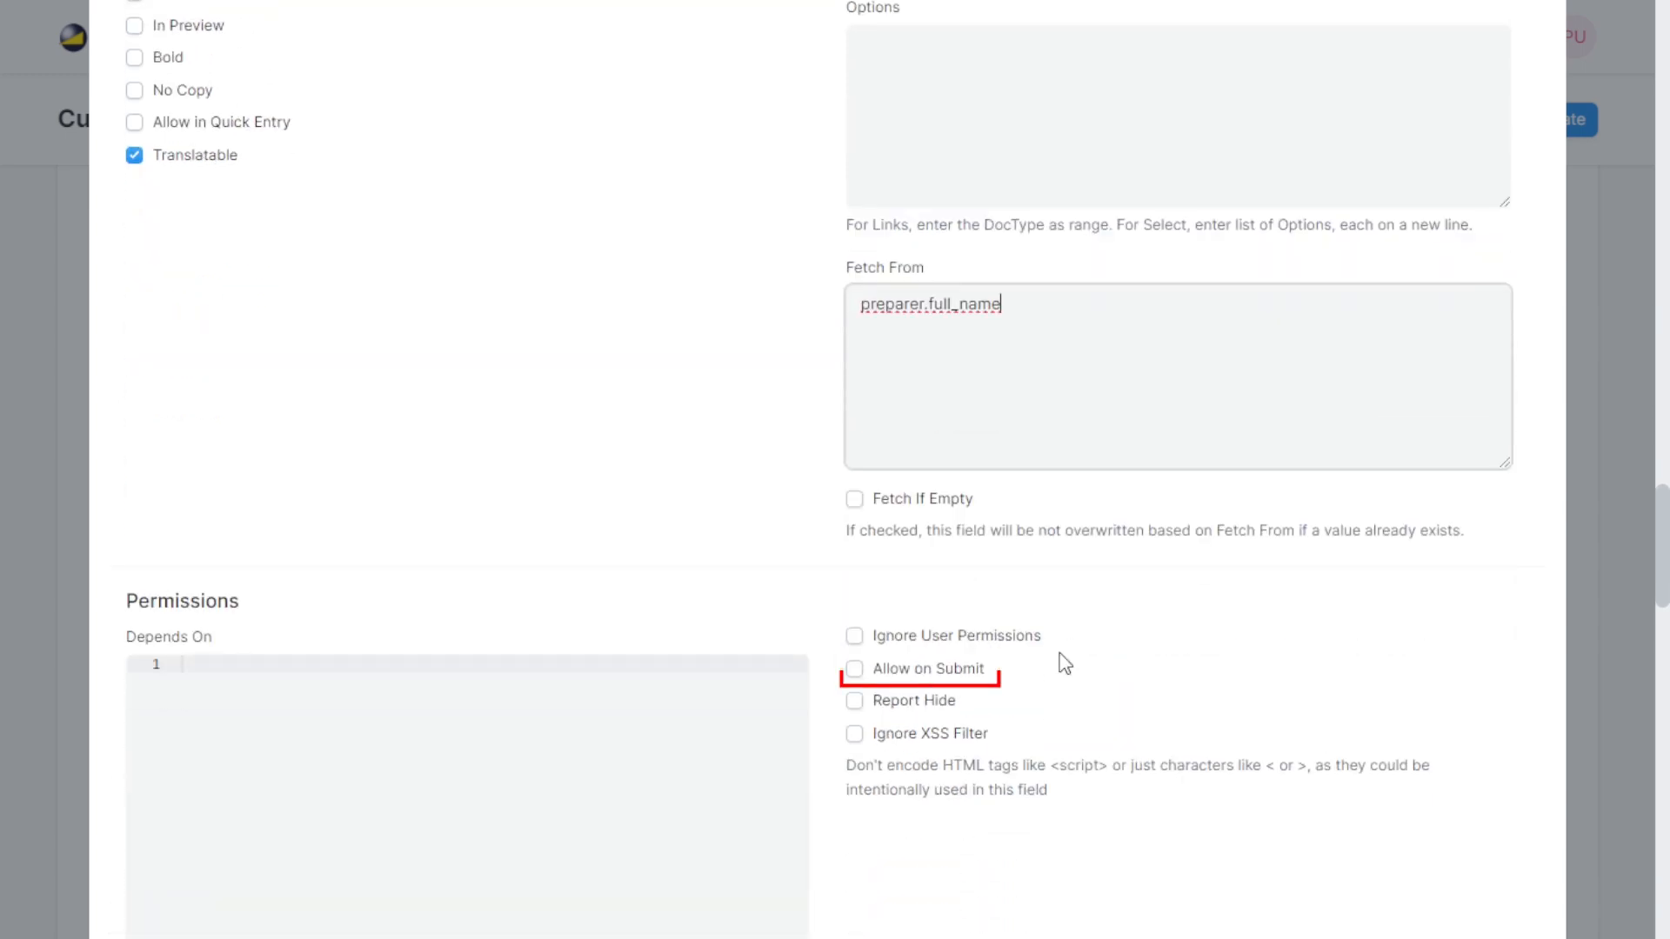
{"action": "scroll", "coordinate": [1065, 664], "scroll_direction": "up", "scroll_amount": 7}
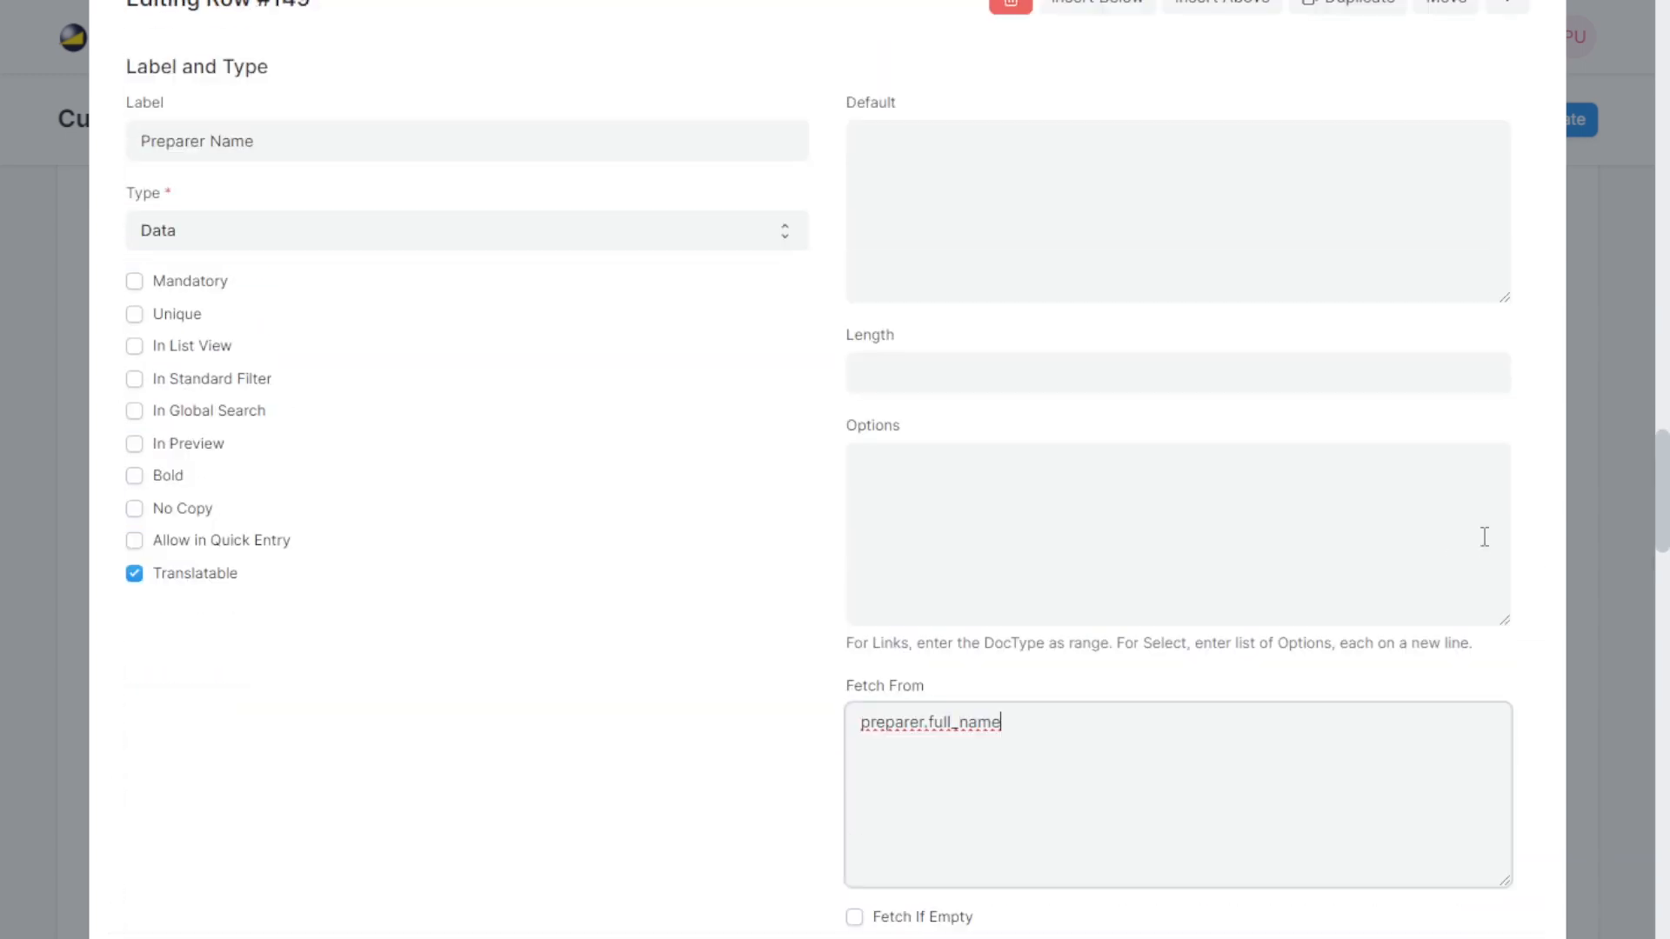
{"action": "left_click", "coordinate": [1505, 196]}
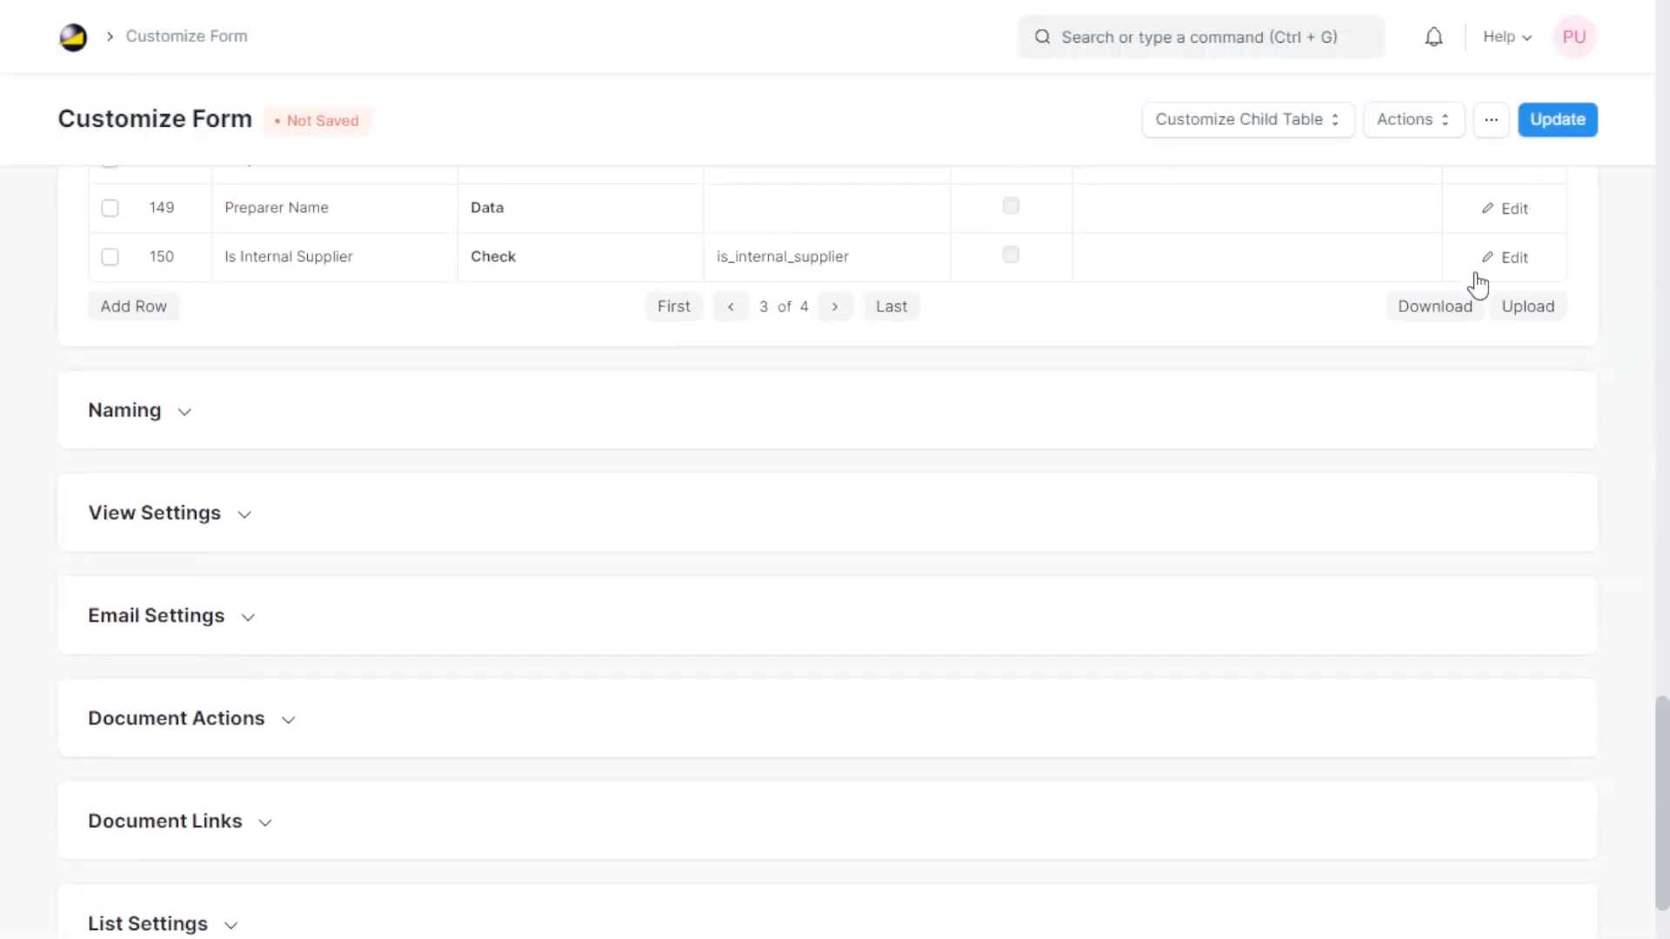
{"action": "scroll", "coordinate": [1477, 287], "scroll_direction": "up", "scroll_amount": 5}
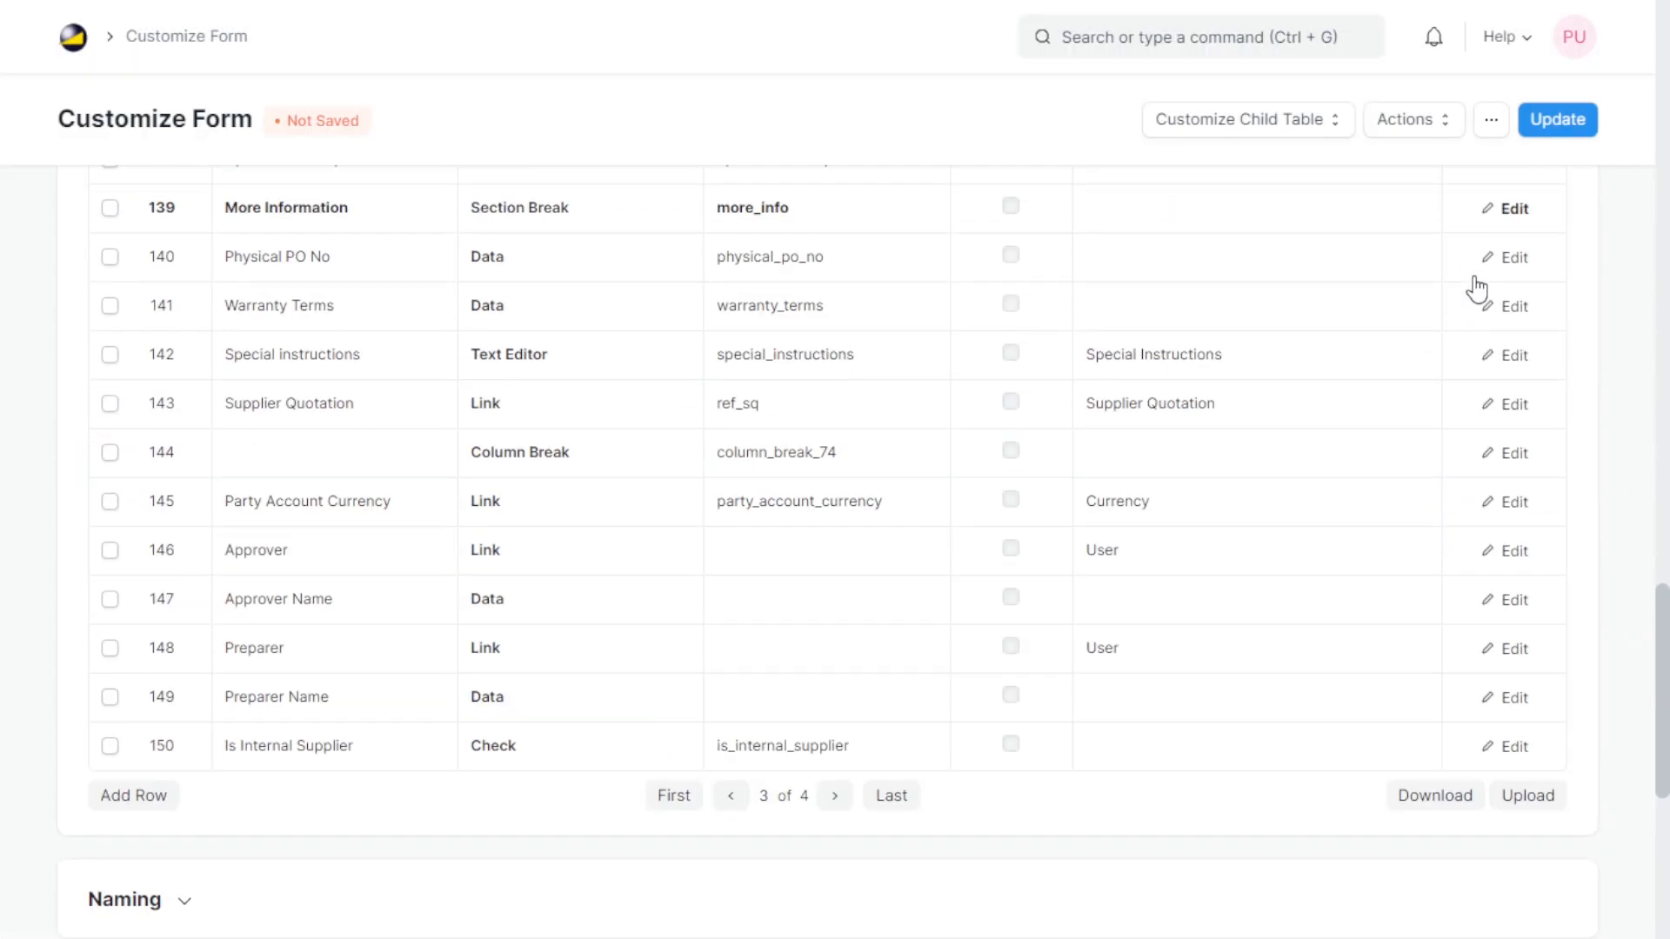
{"action": "left_click", "coordinate": [1556, 122]}
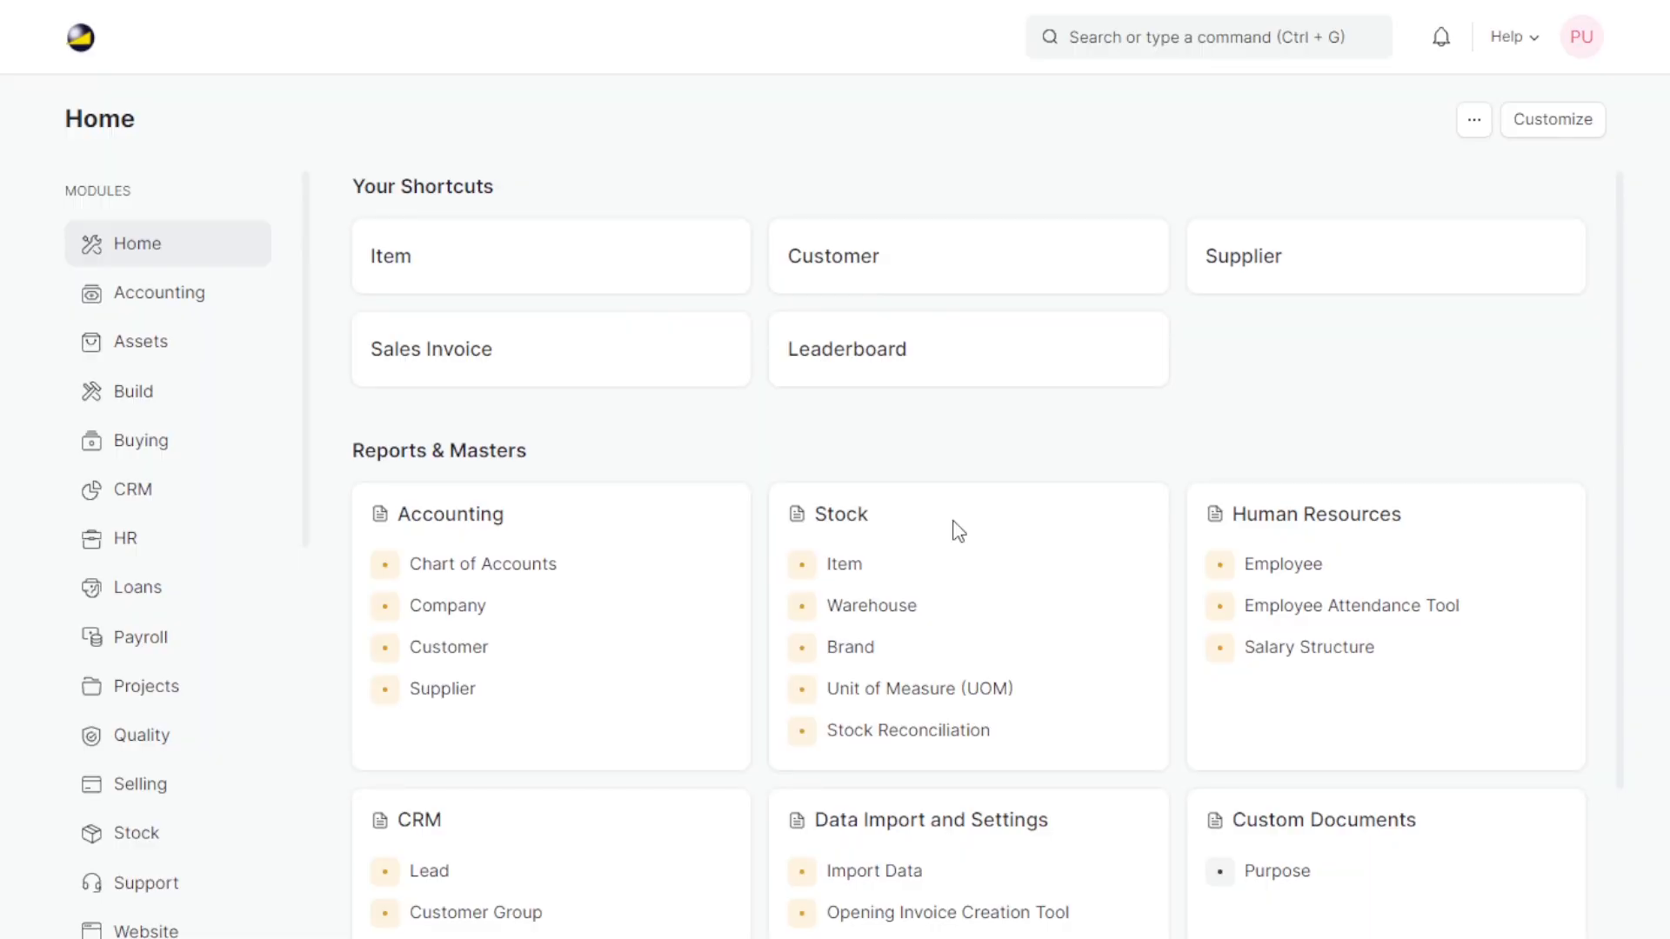
Step: Open the Workflow list in the Build module and start a new workflow
{"action": "left_click", "coordinate": [191, 409]}
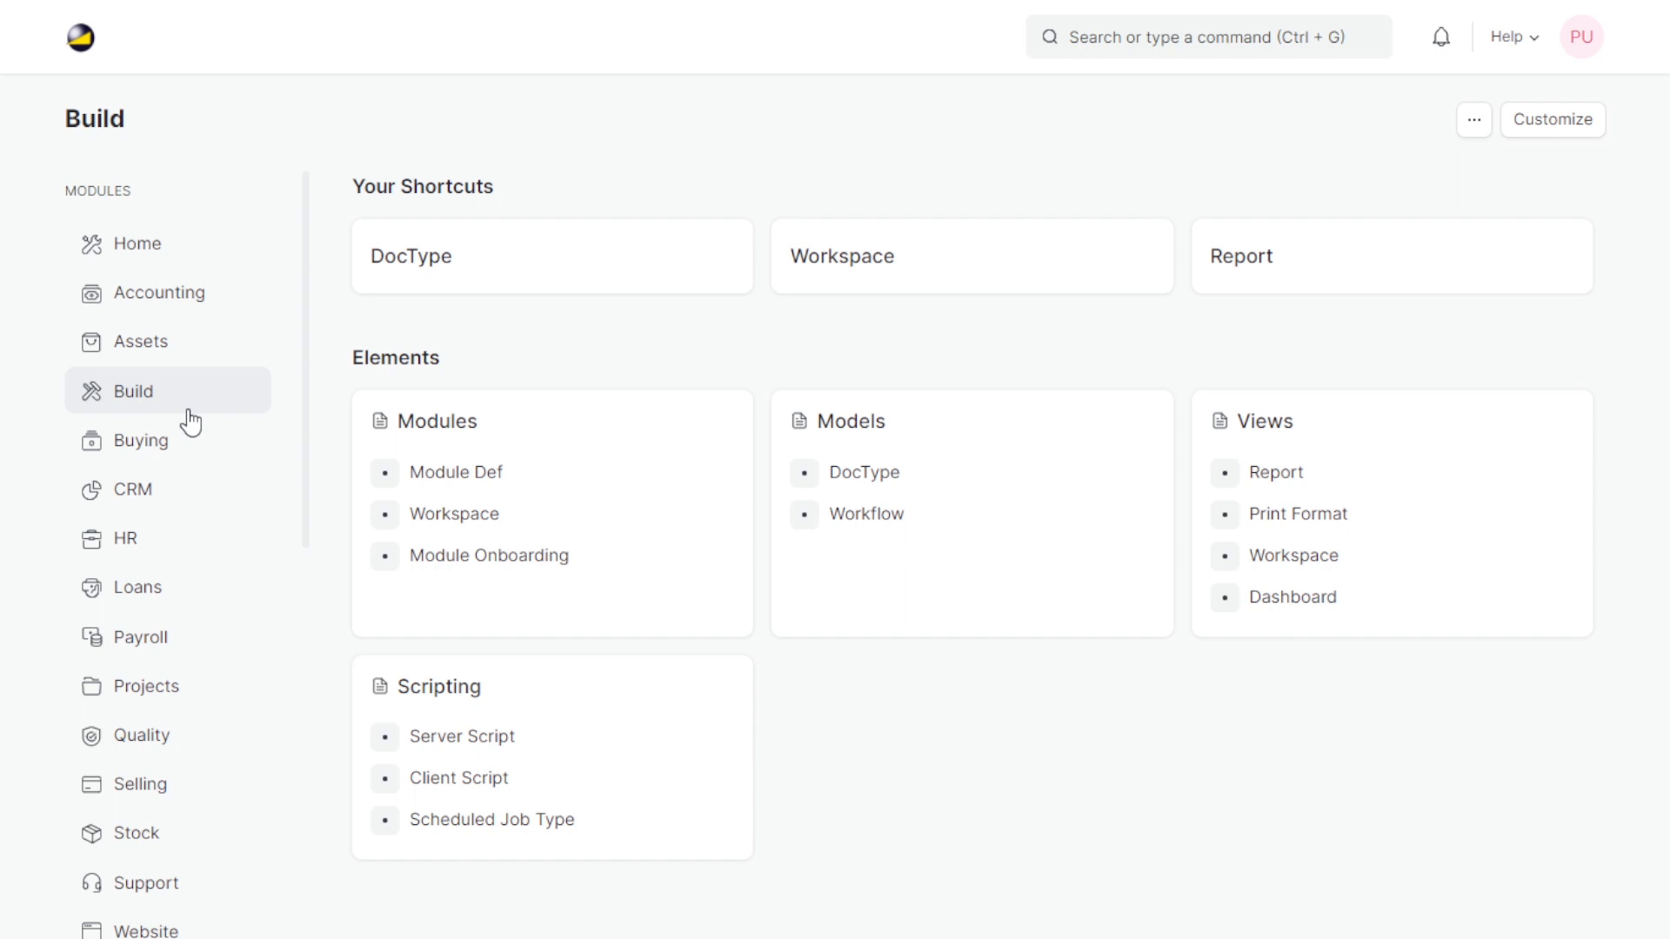
{"action": "left_click", "coordinate": [861, 527]}
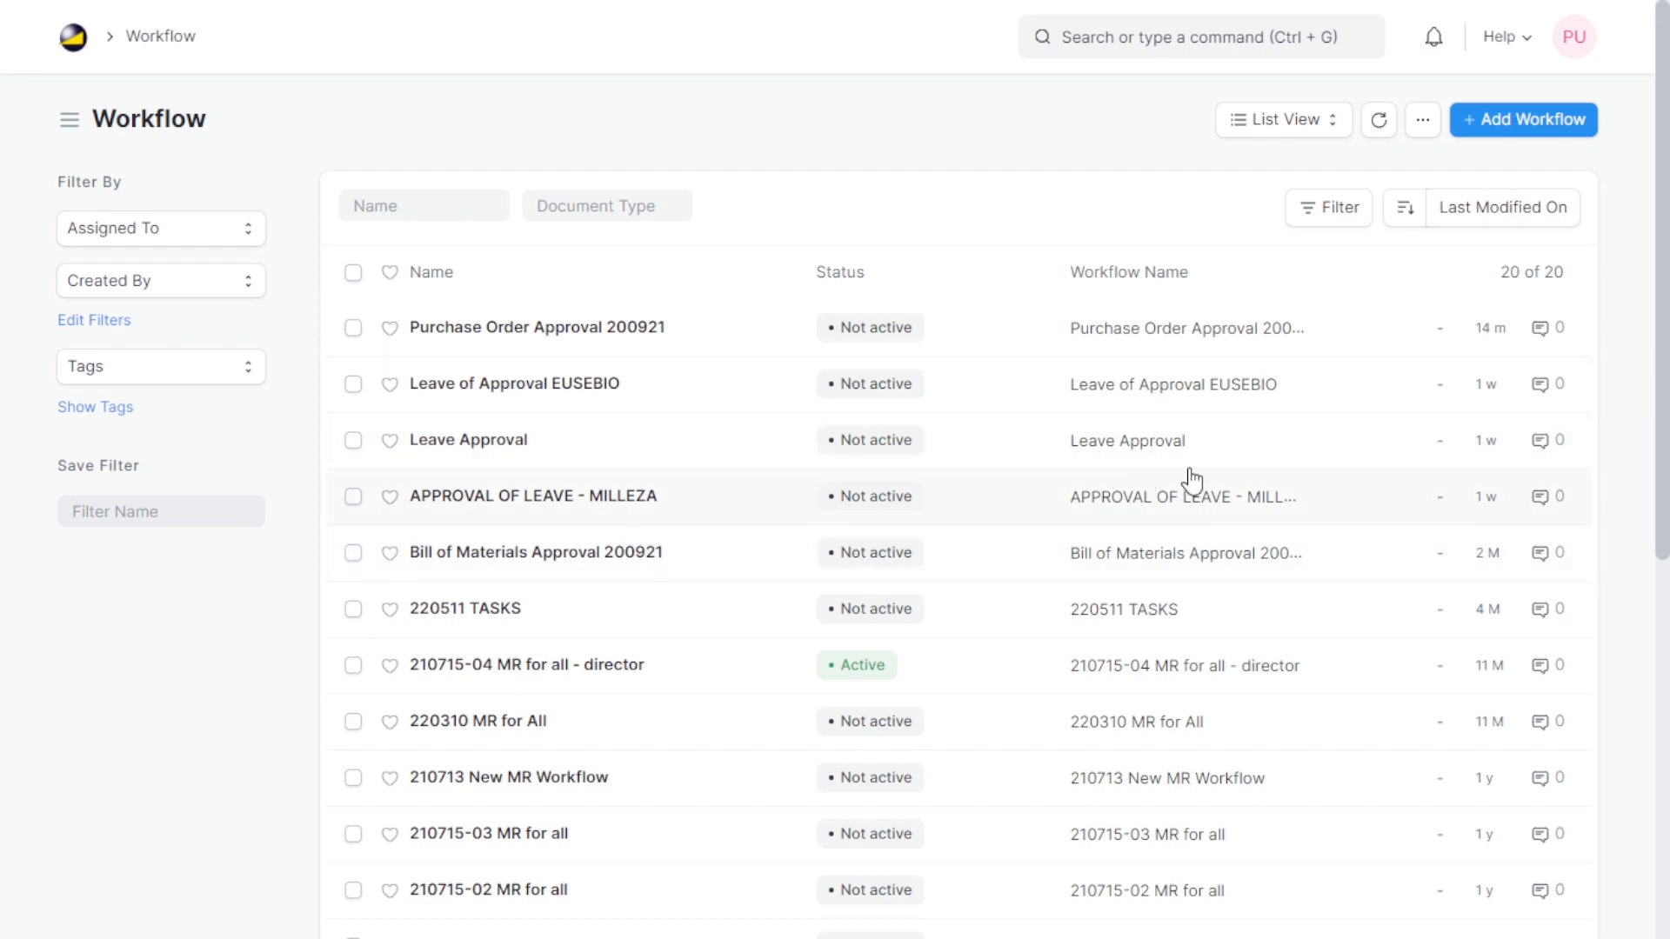
{"action": "left_click", "coordinate": [1545, 125]}
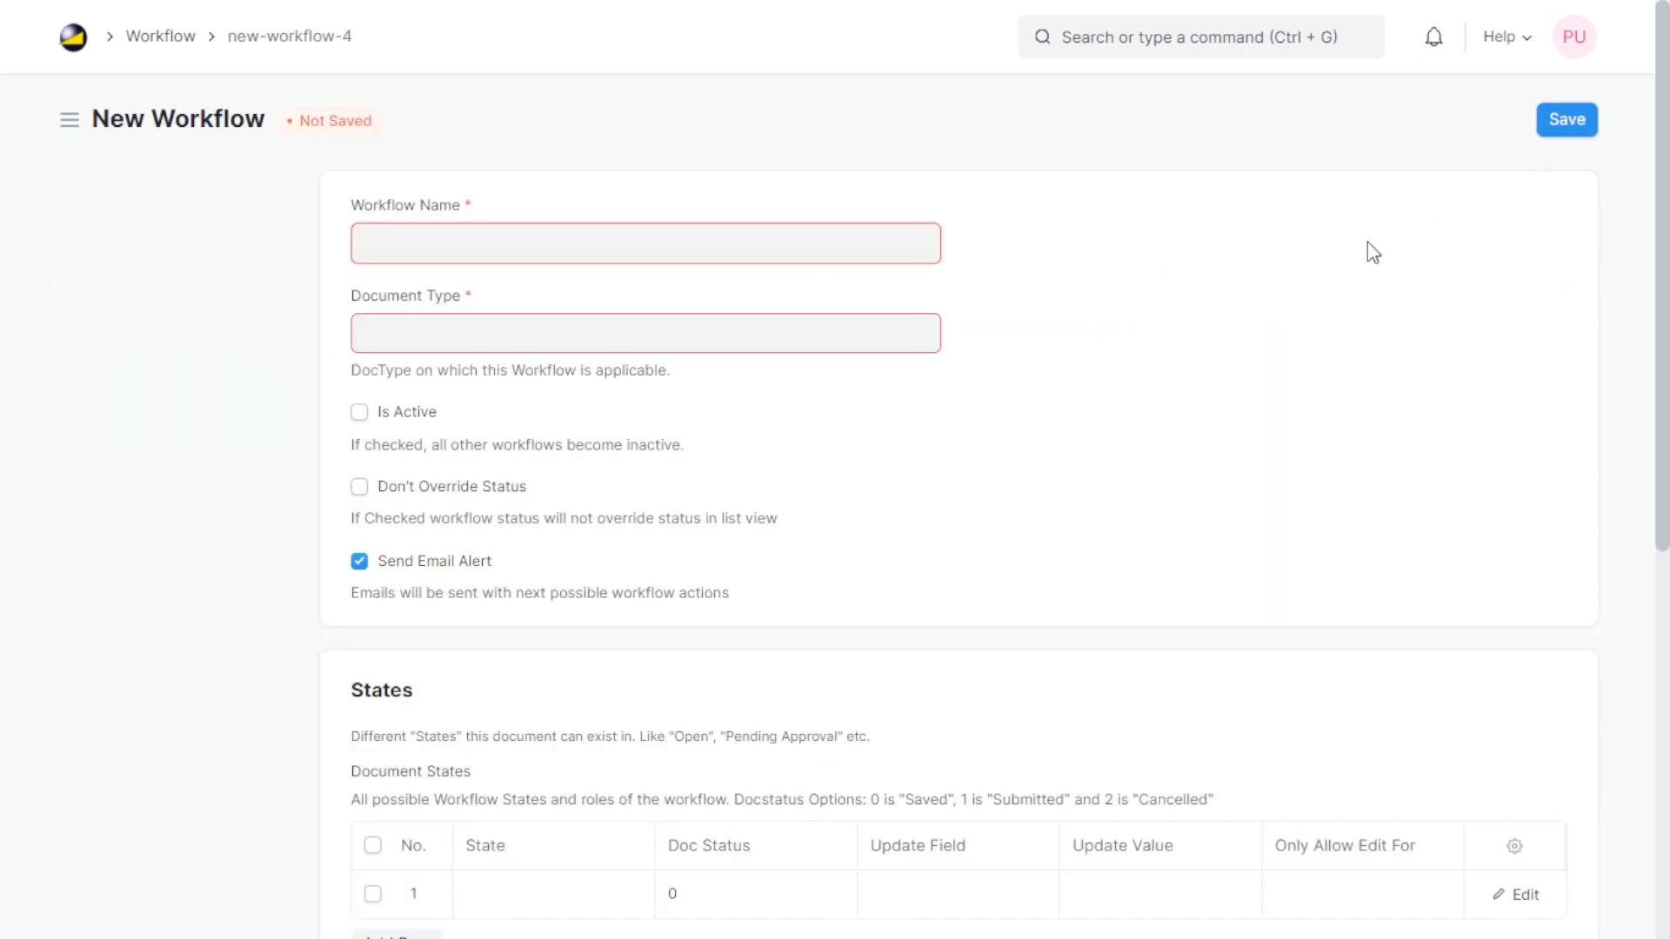
Step: Name the workflow "Purchase Order Workflow", set its document type to Purchase Order and make it active
{"action": "type", "text": "Purc"}
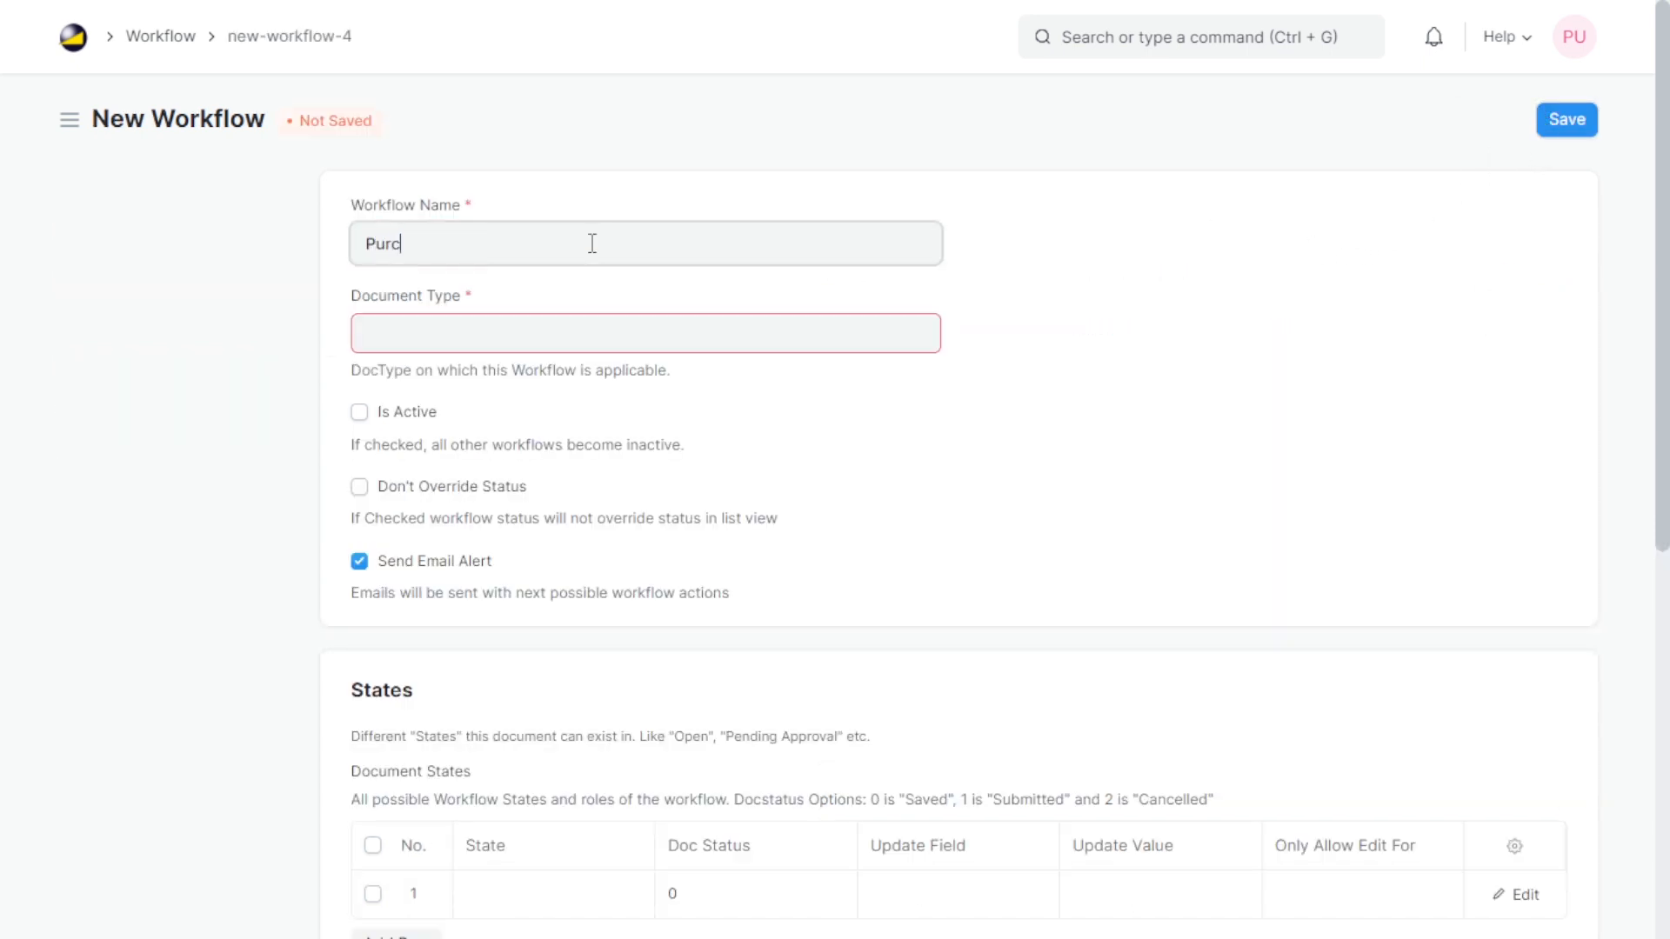
{"action": "type", "text": "hase Order Workflow"}
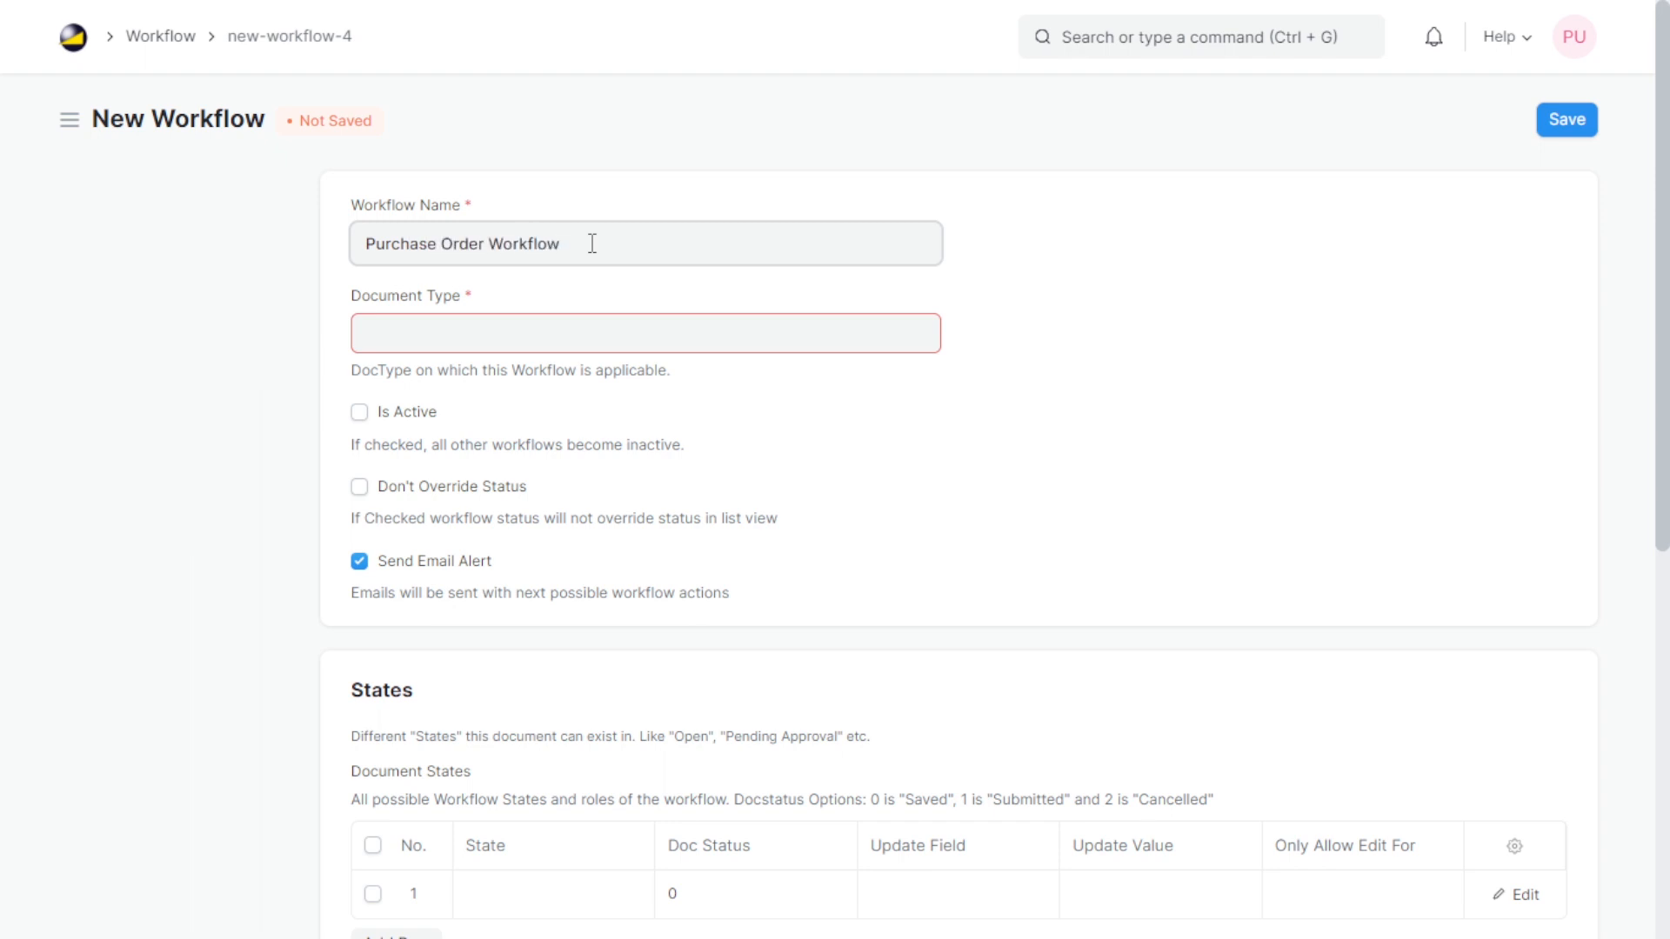
{"action": "left_click", "coordinate": [558, 318]}
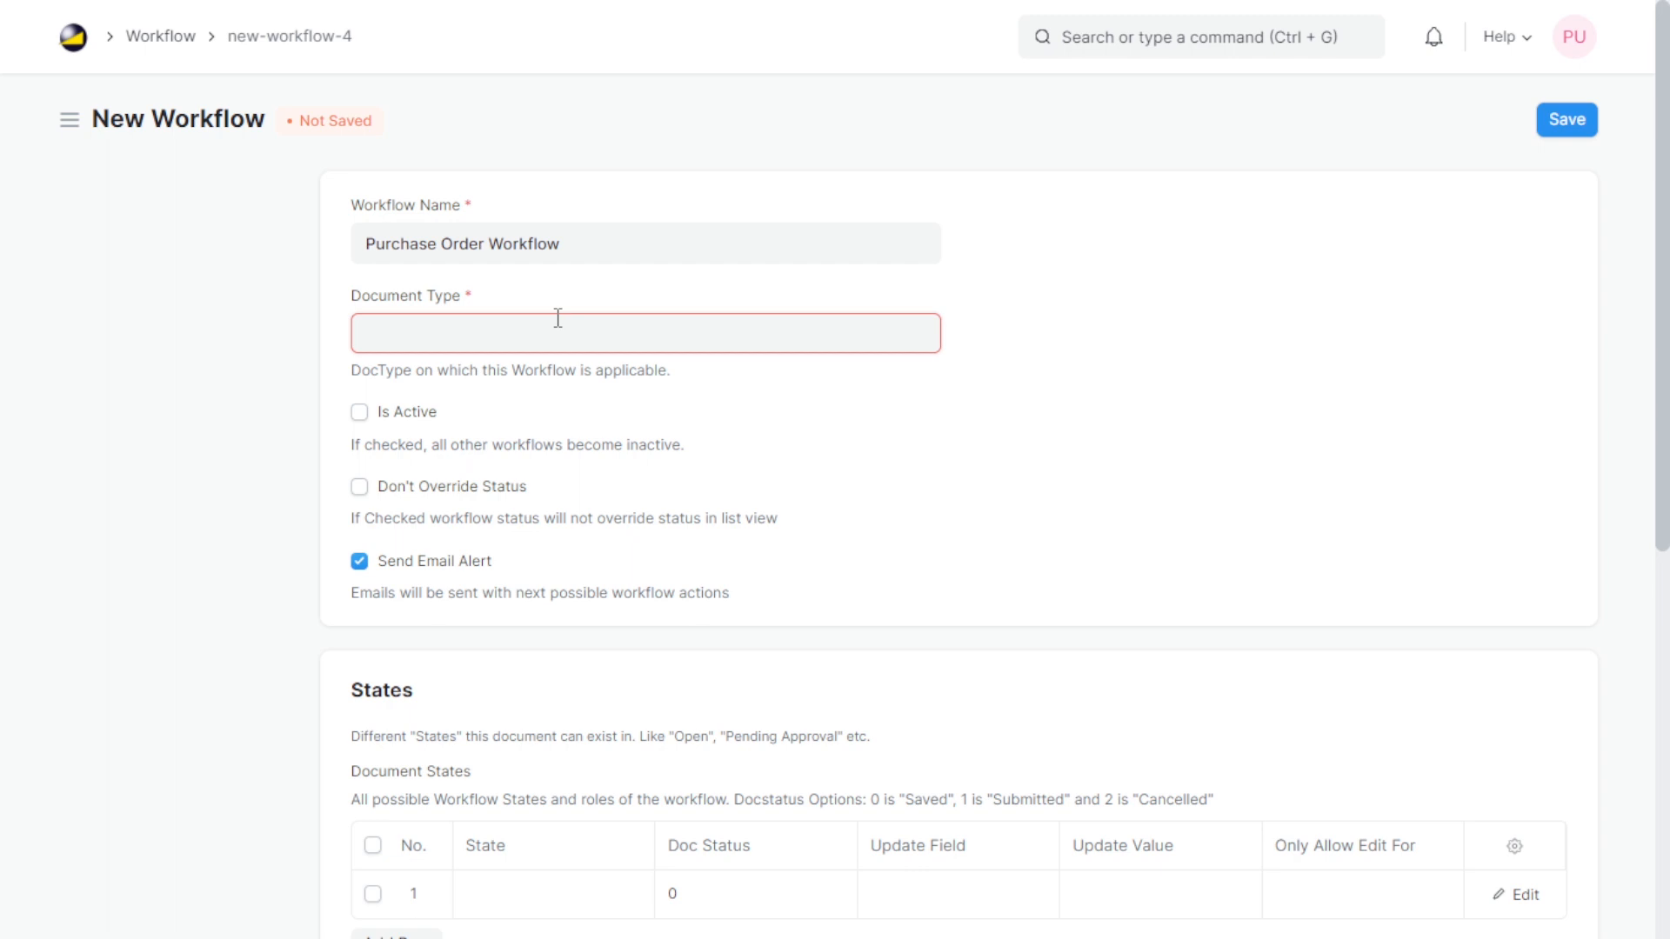
{"action": "type", "text": "Purchase"}
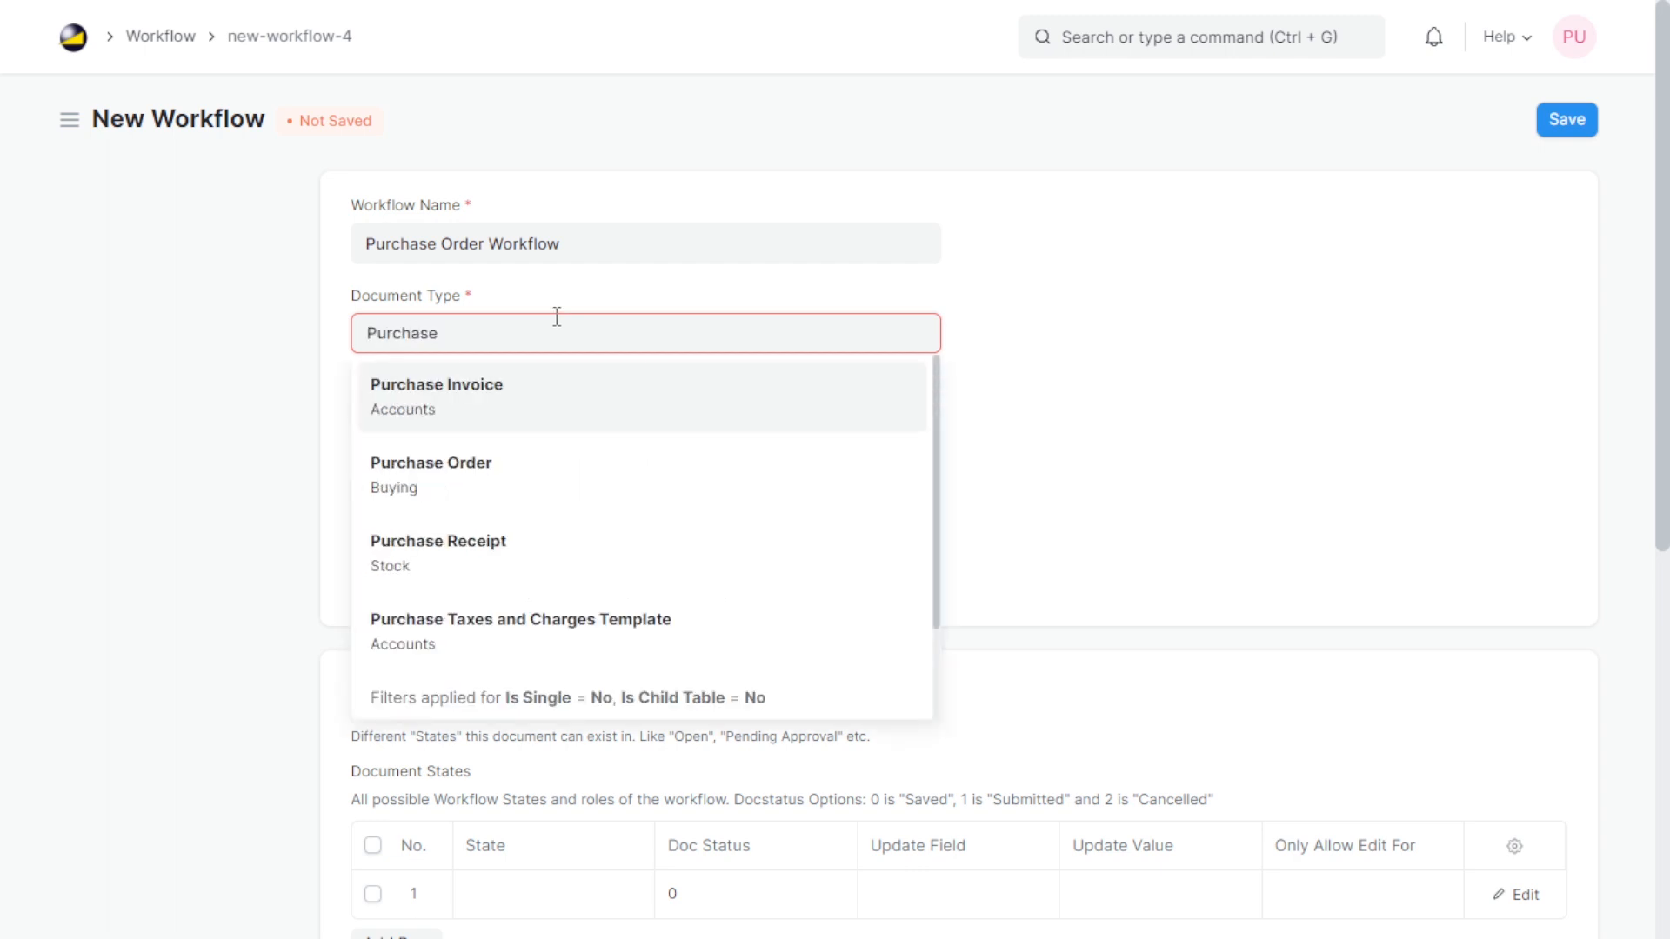
{"action": "left_click", "coordinate": [520, 474]}
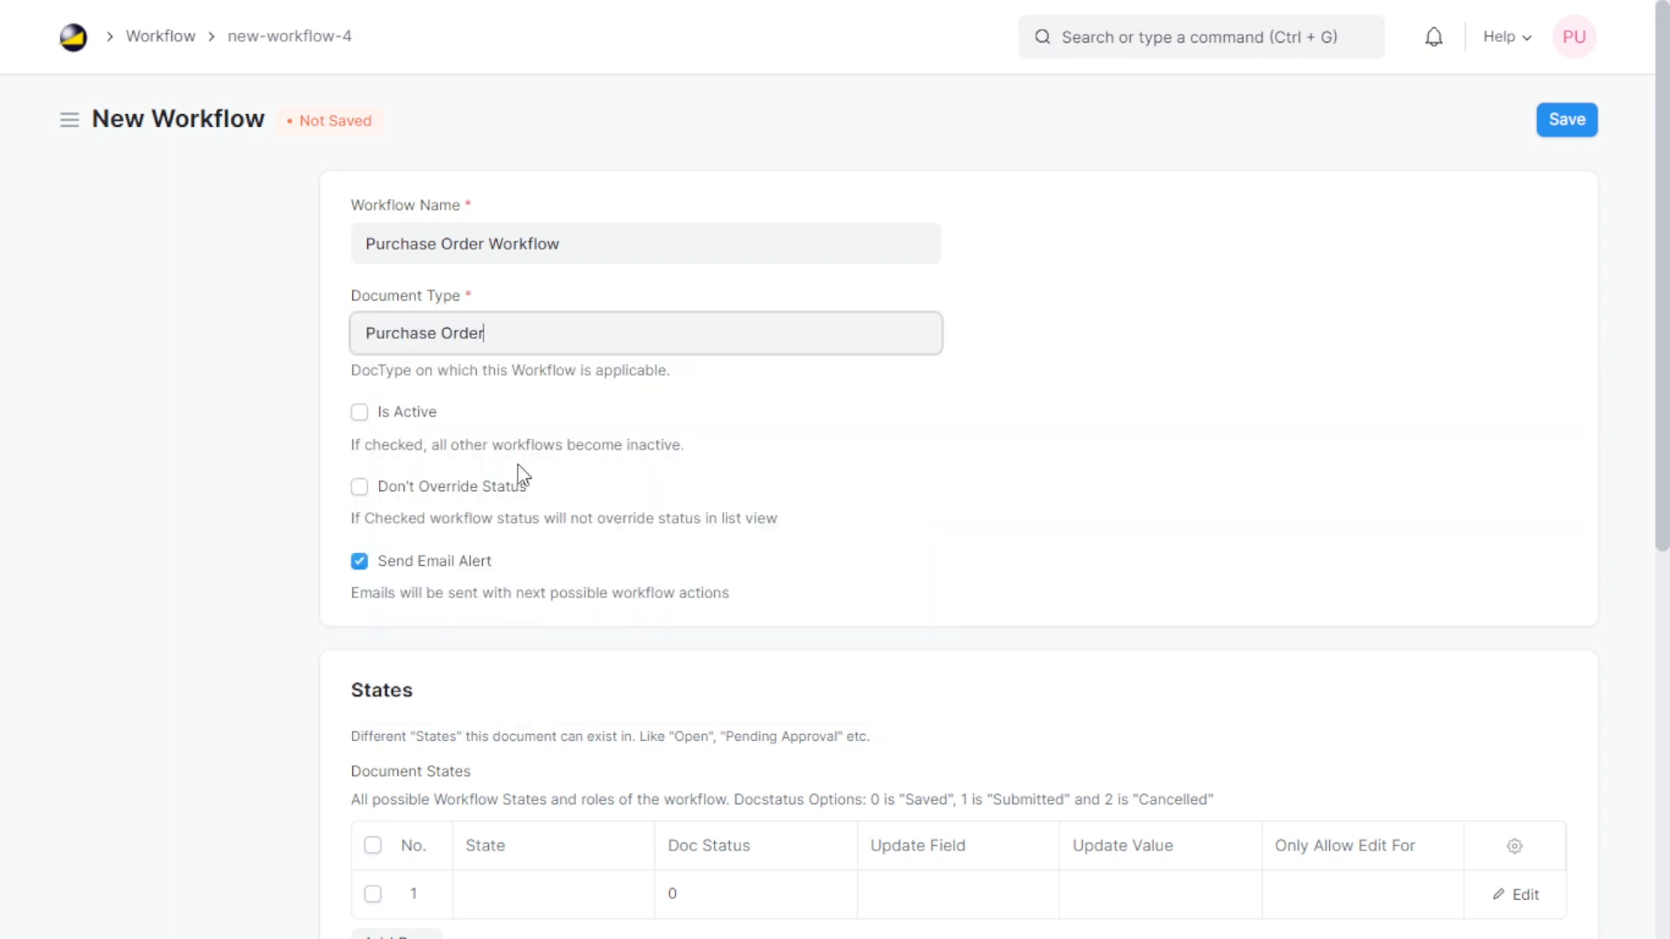
{"action": "left_click", "coordinate": [357, 410]}
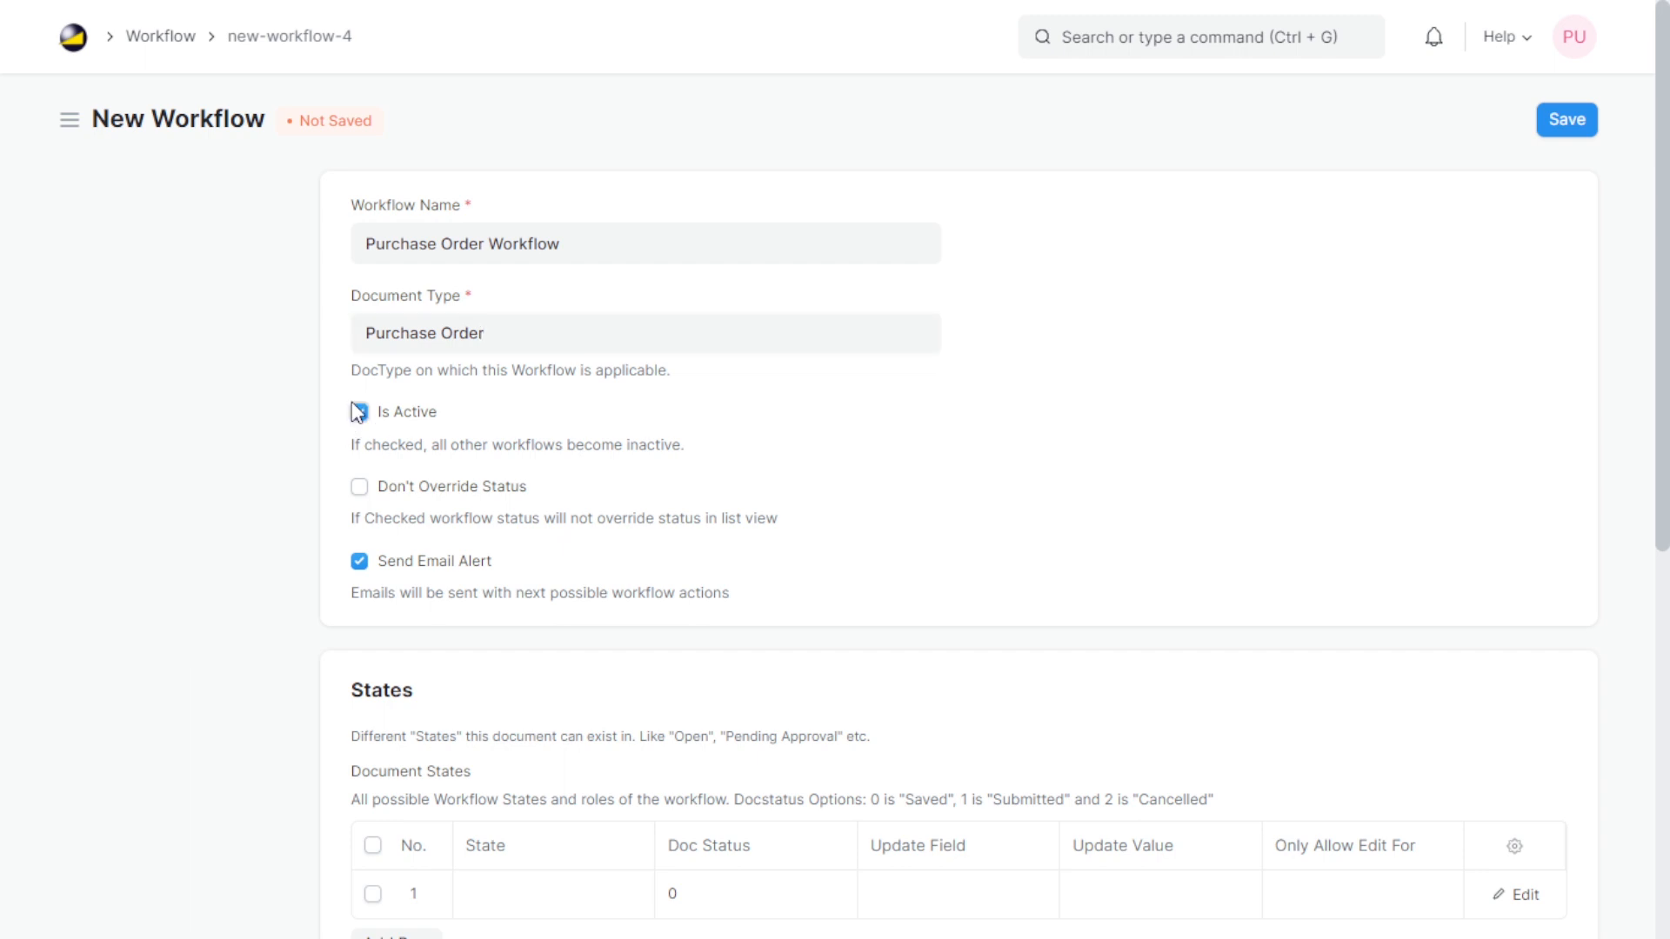
Step: Set the first document state to Pending, with status as its update field
{"action": "scroll", "coordinate": [509, 552], "scroll_direction": "down", "scroll_amount": 3}
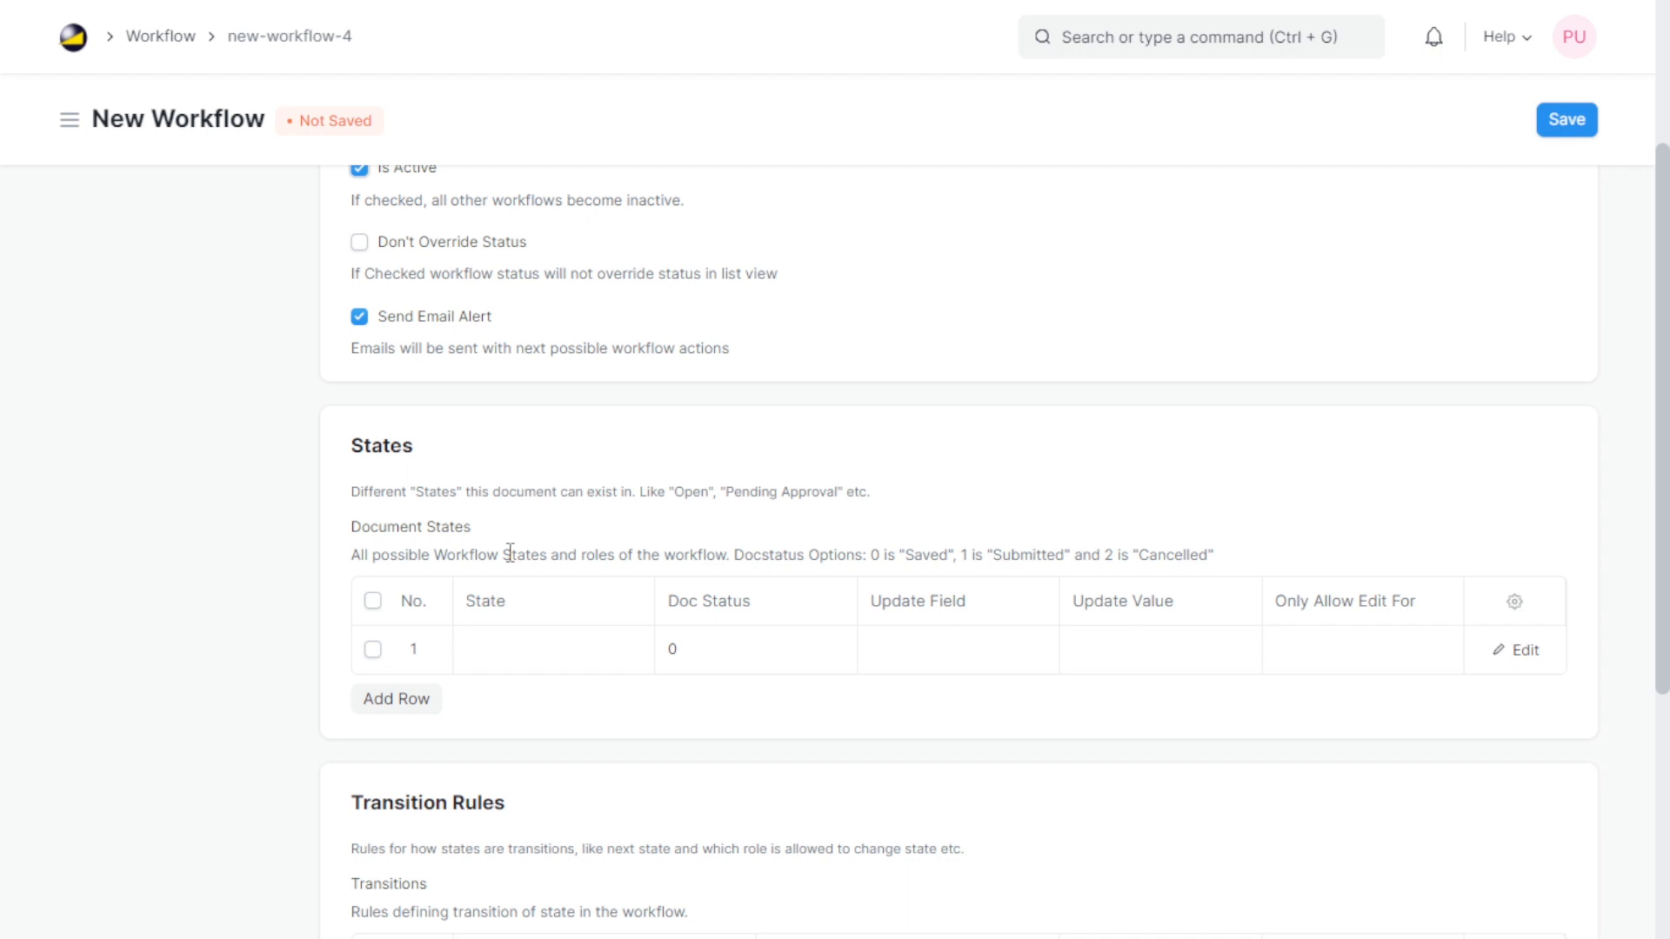
{"action": "left_click", "coordinate": [585, 663]}
{"action": "type", "text": "Pe"}
{"action": "key", "text": "BackSpace"}
{"action": "key", "text": "BackSpace"}
{"action": "type", "text": "Pe"}
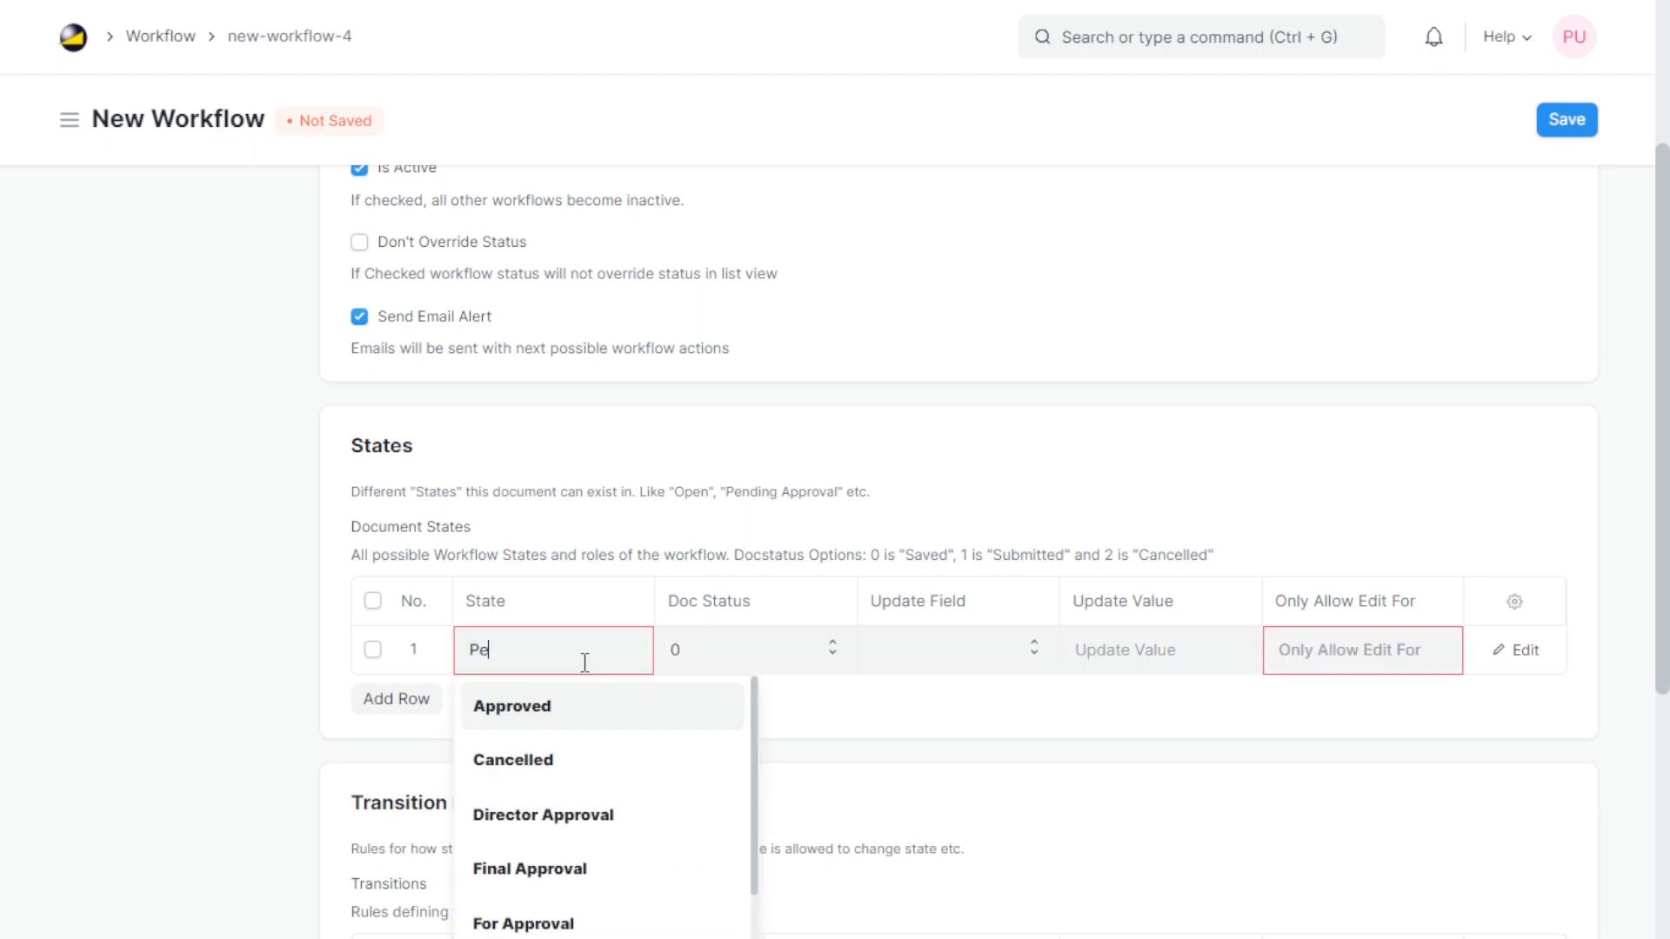
{"action": "type", "text": "nding"}
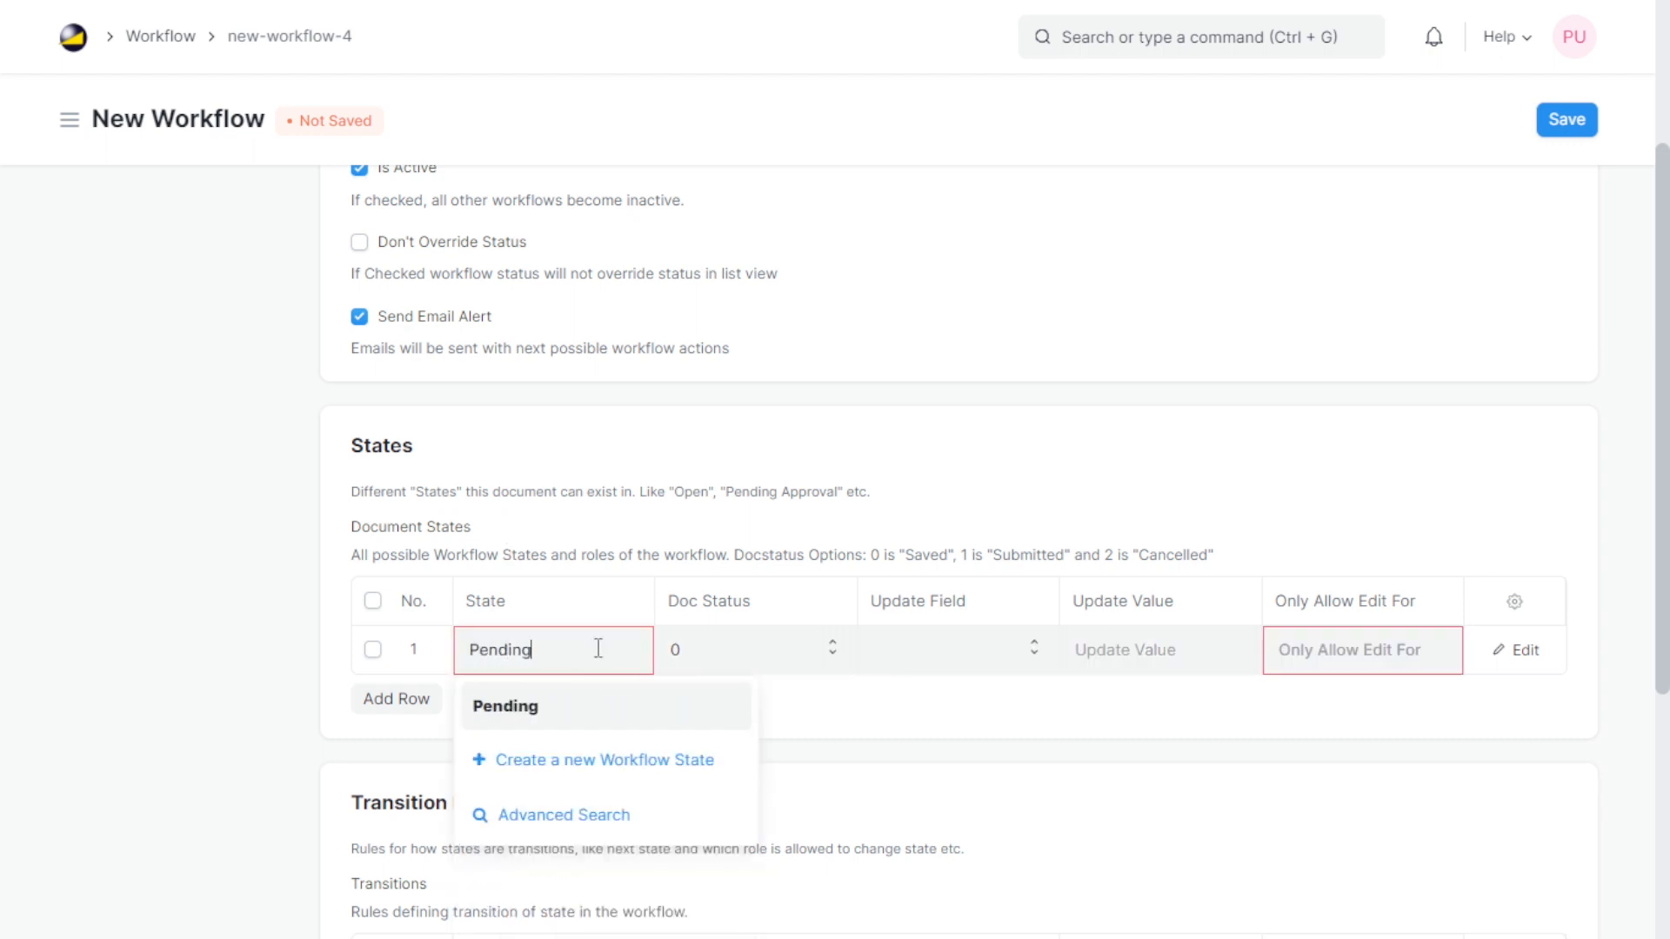
{"action": "left_click", "coordinate": [618, 696]}
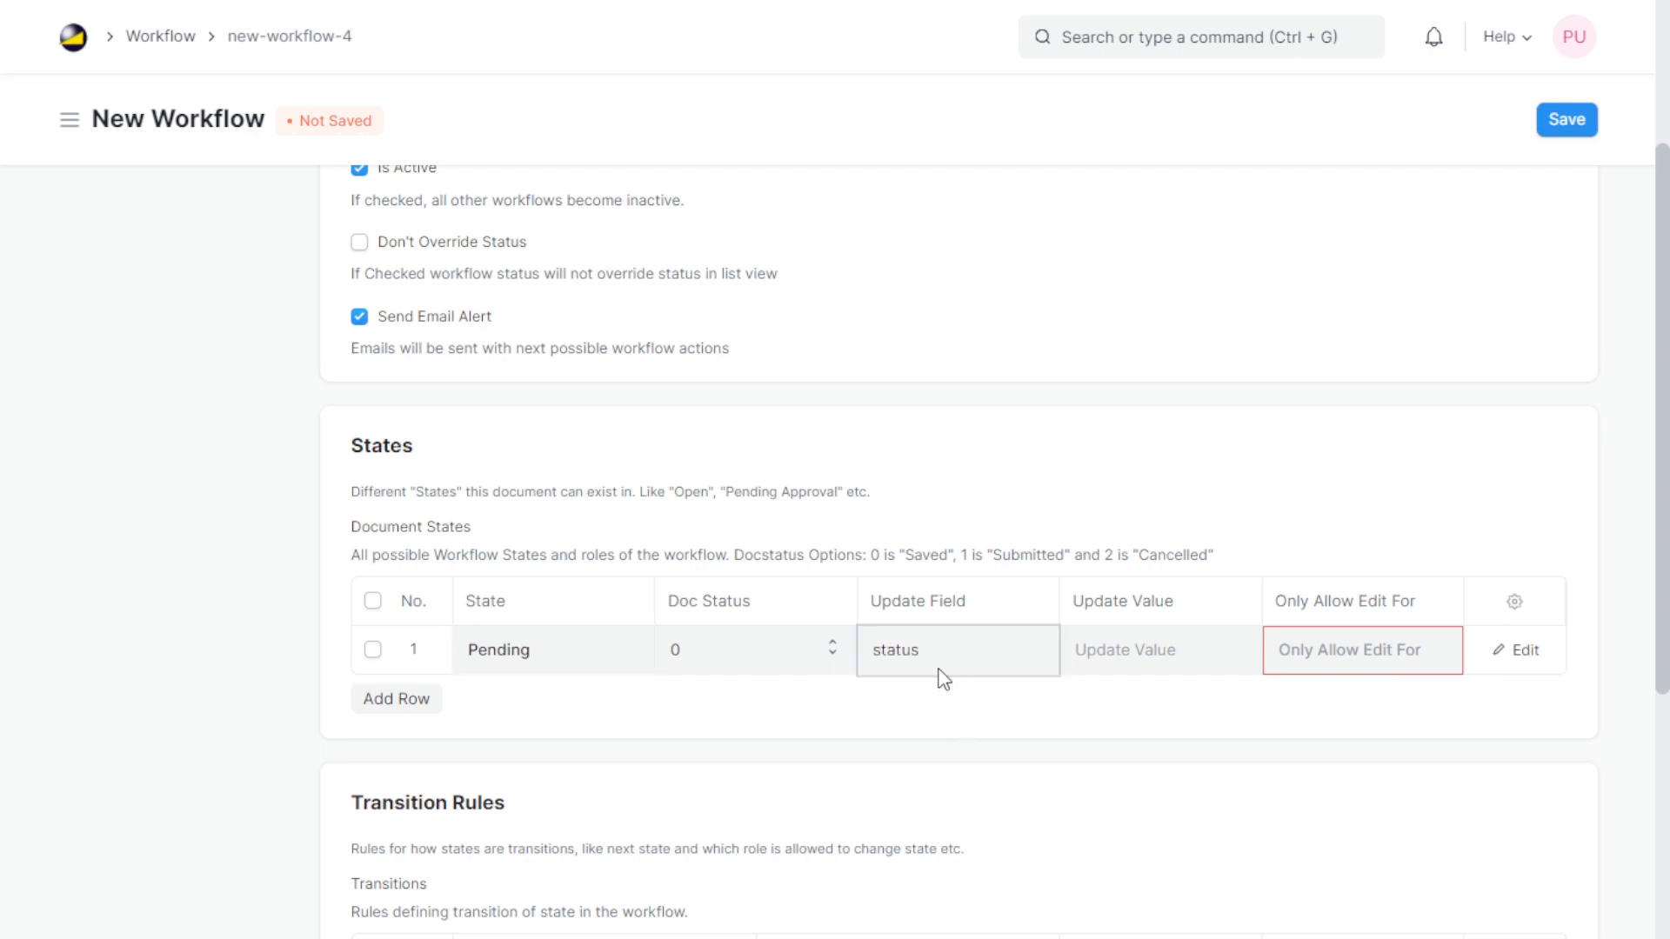
Step: Set the Pending state's update value to "Pending" and allow editing only for Purchase User
{"action": "left_click", "coordinate": [1153, 651]}
{"action": "type", "text": "P"}
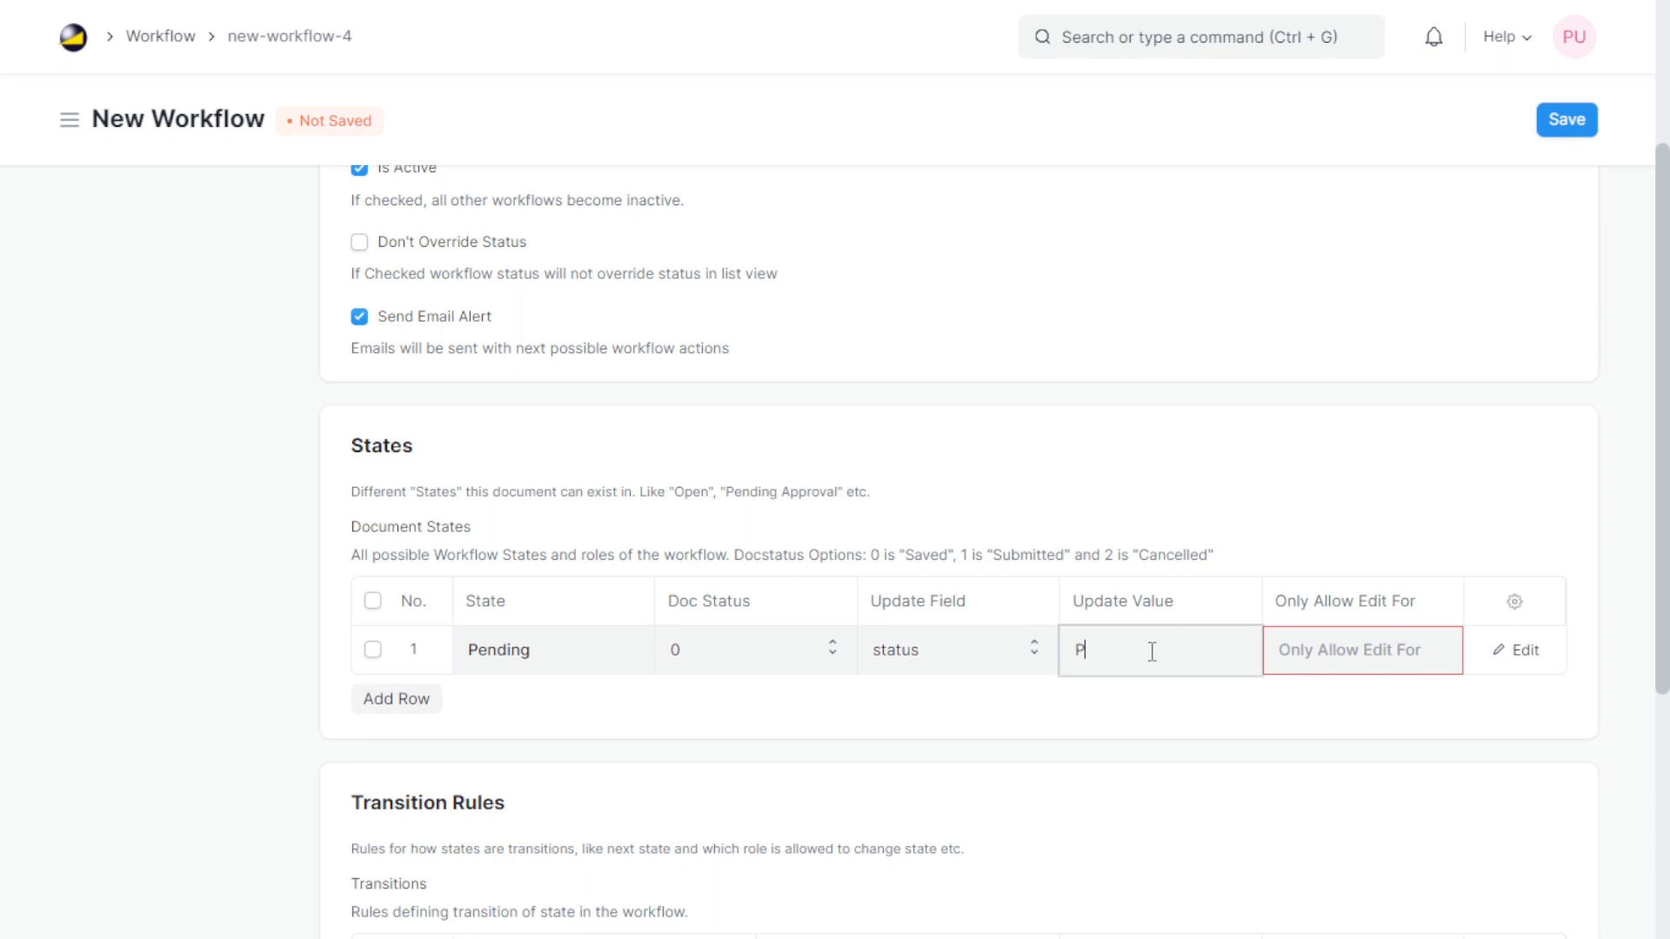
{"action": "type", "text": "ending"}
{"action": "left_click", "coordinate": [1317, 666]}
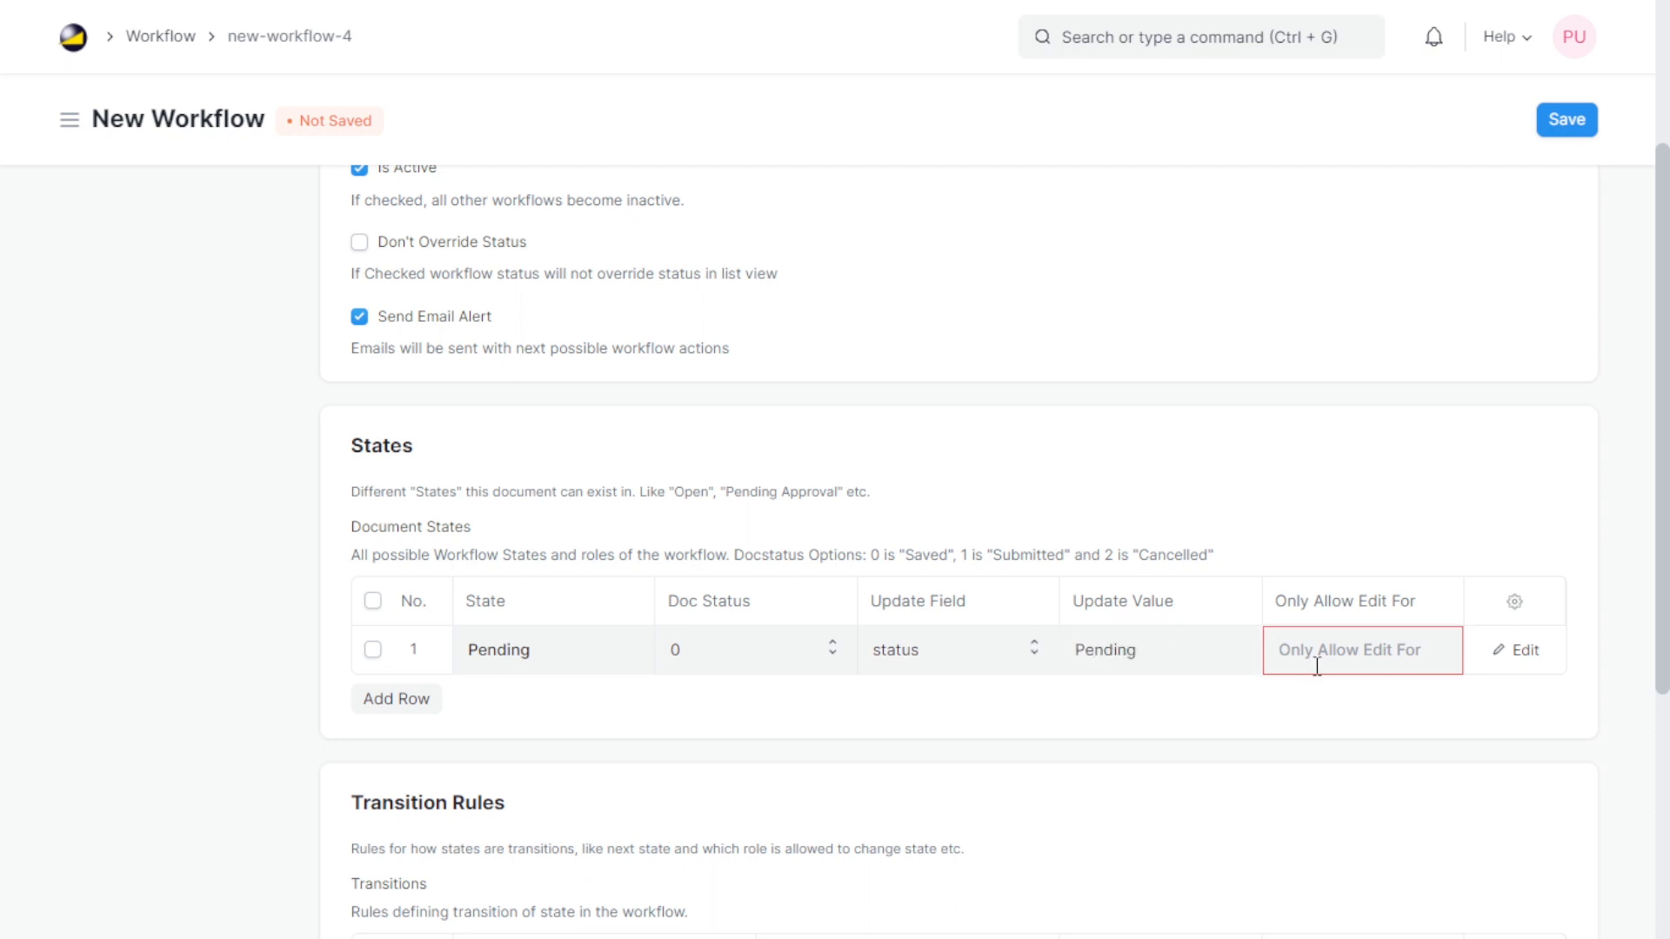
{"action": "type", "text": "Purchase User"}
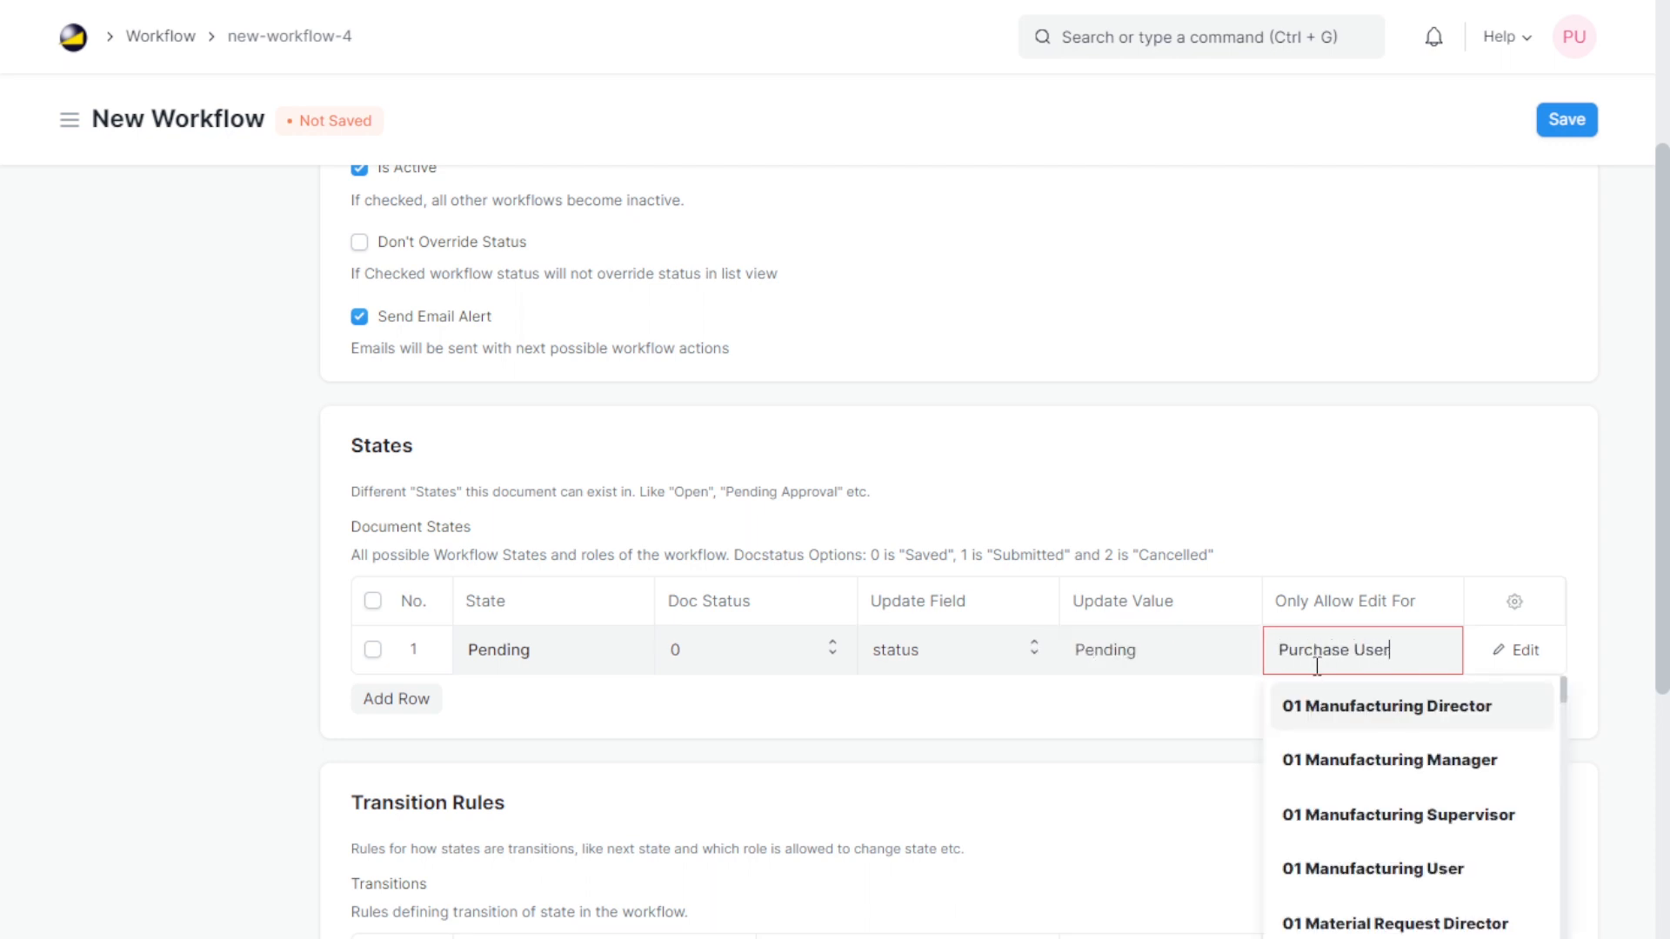
{"action": "left_click", "coordinate": [1055, 712]}
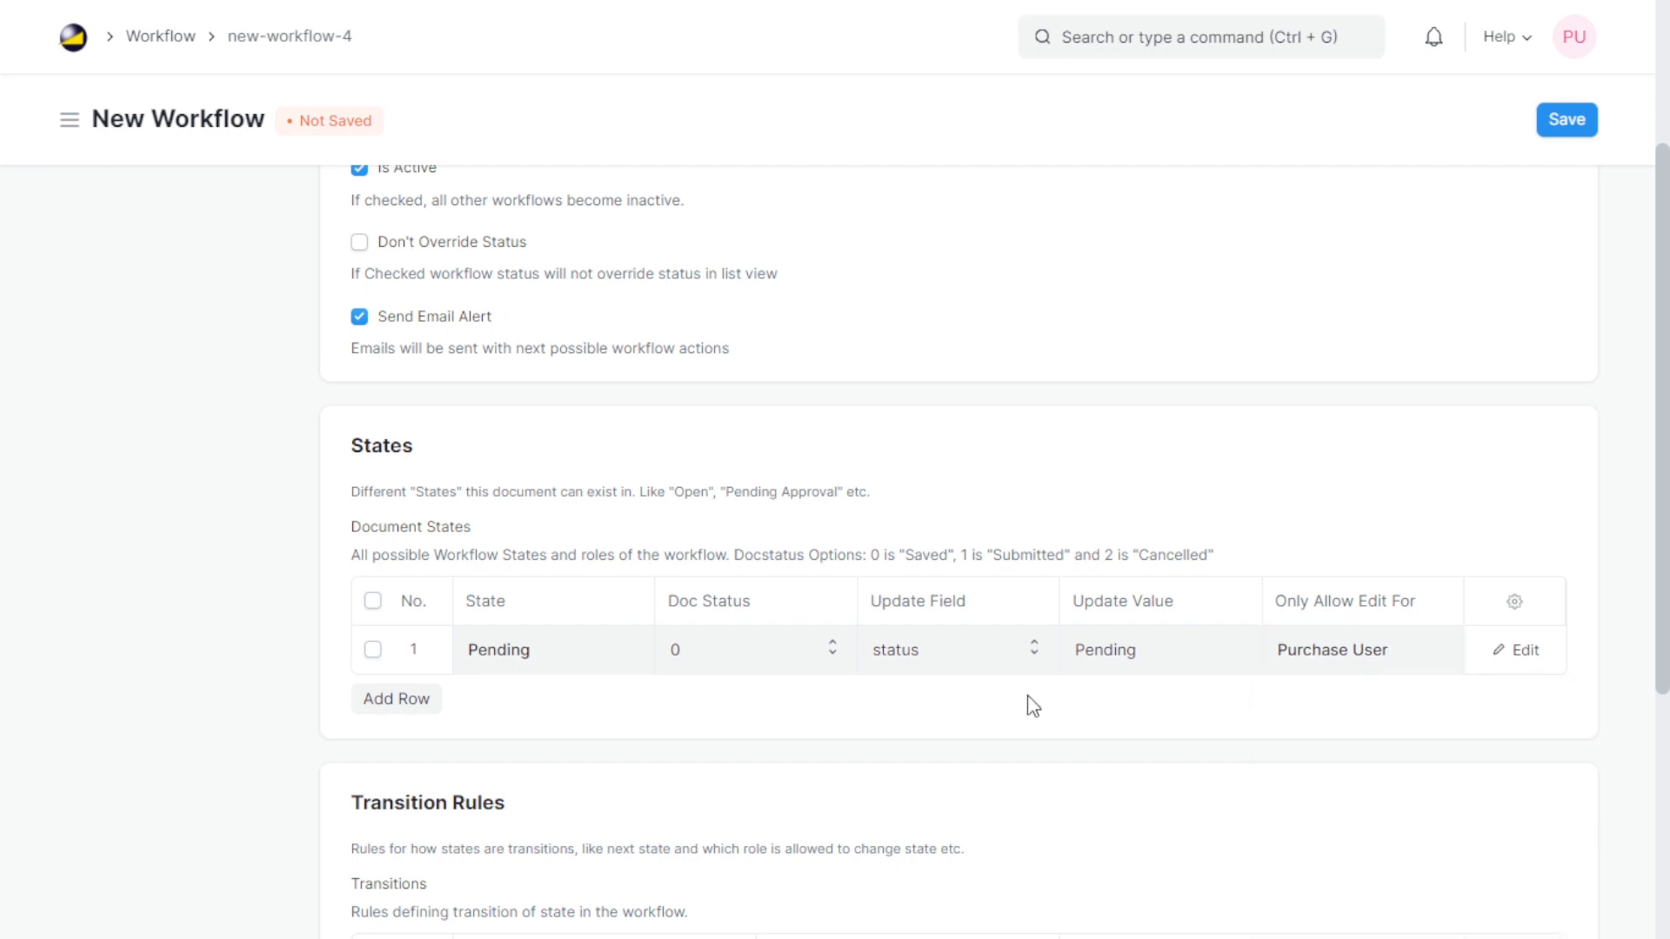
Step: Add three more document state rows and set the second state to For Review
{"action": "left_click", "coordinate": [416, 703]}
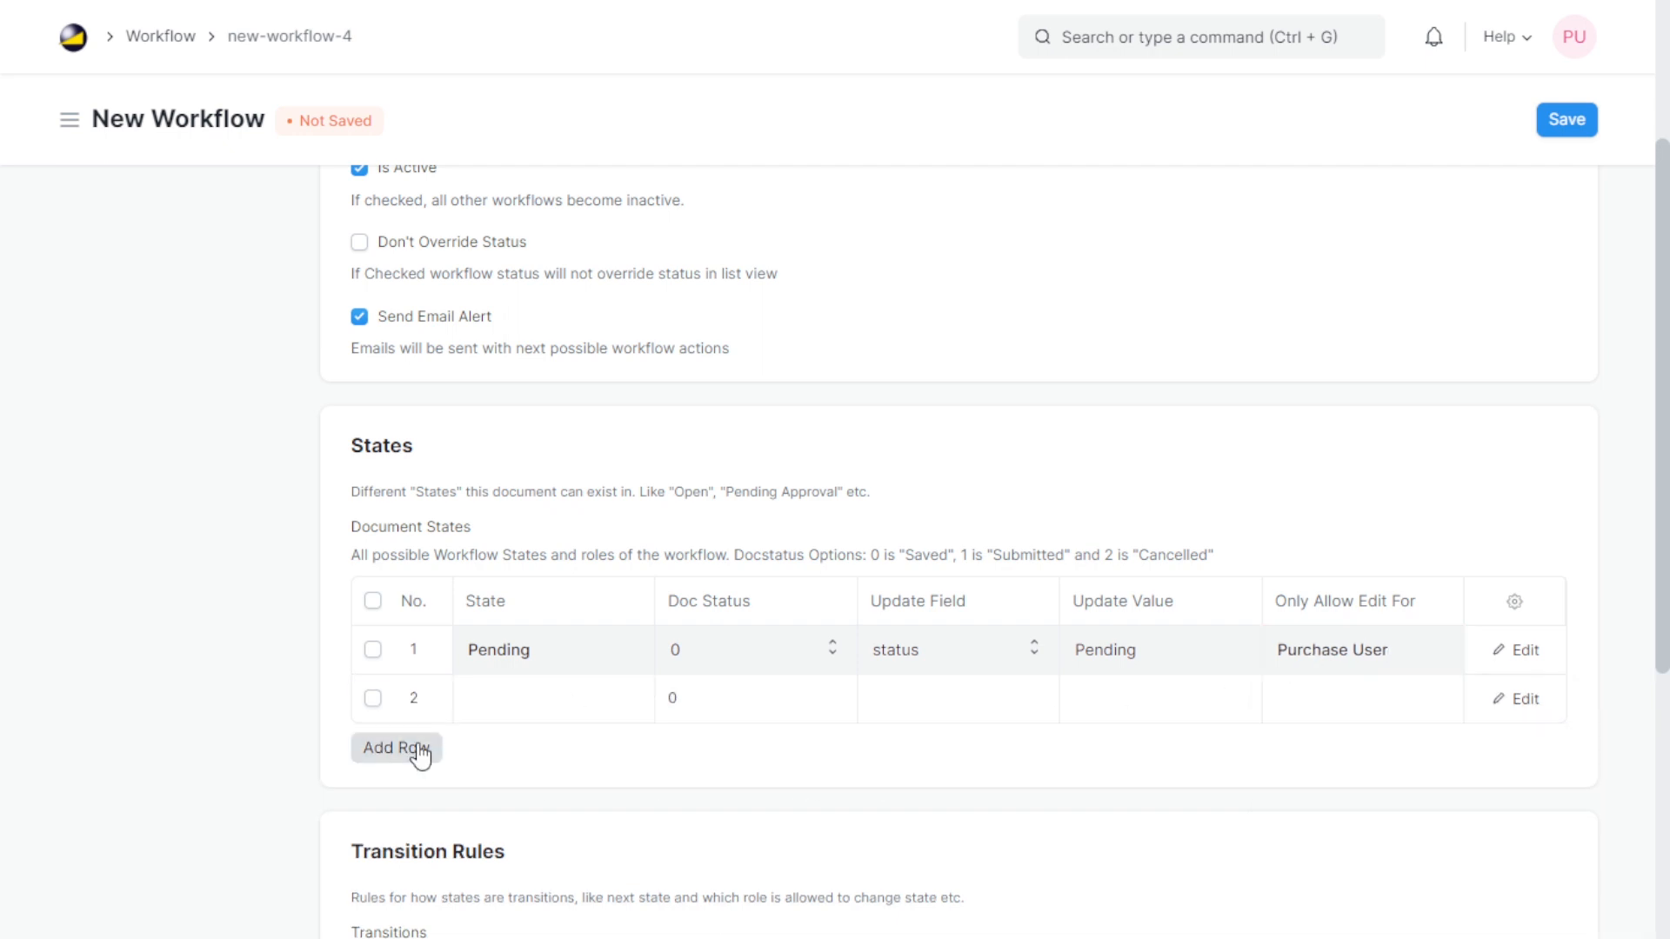
{"action": "left_click", "coordinate": [417, 751]}
{"action": "left_click", "coordinate": [418, 798]}
{"action": "left_click", "coordinate": [493, 705]}
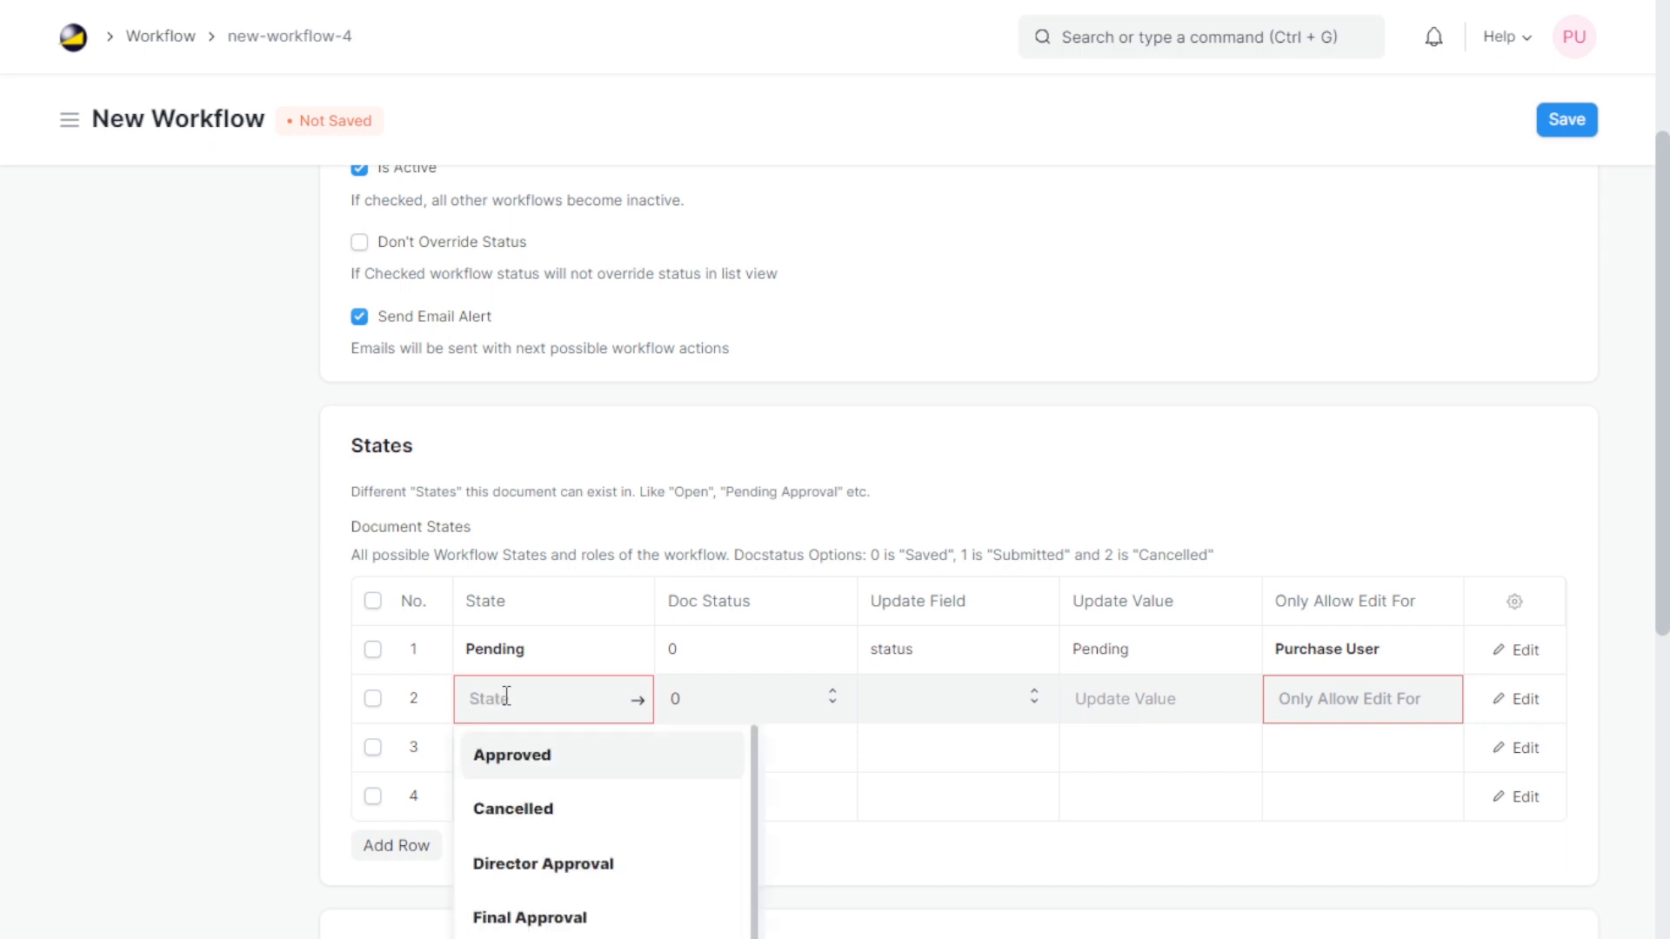
{"action": "type", "text": "App"}
{"action": "left_click_drag", "start_coordinate": [518, 692], "coordinate": [73, 690]}
{"action": "key", "text": "BackSpace"}
{"action": "type", "text": "Approv"}
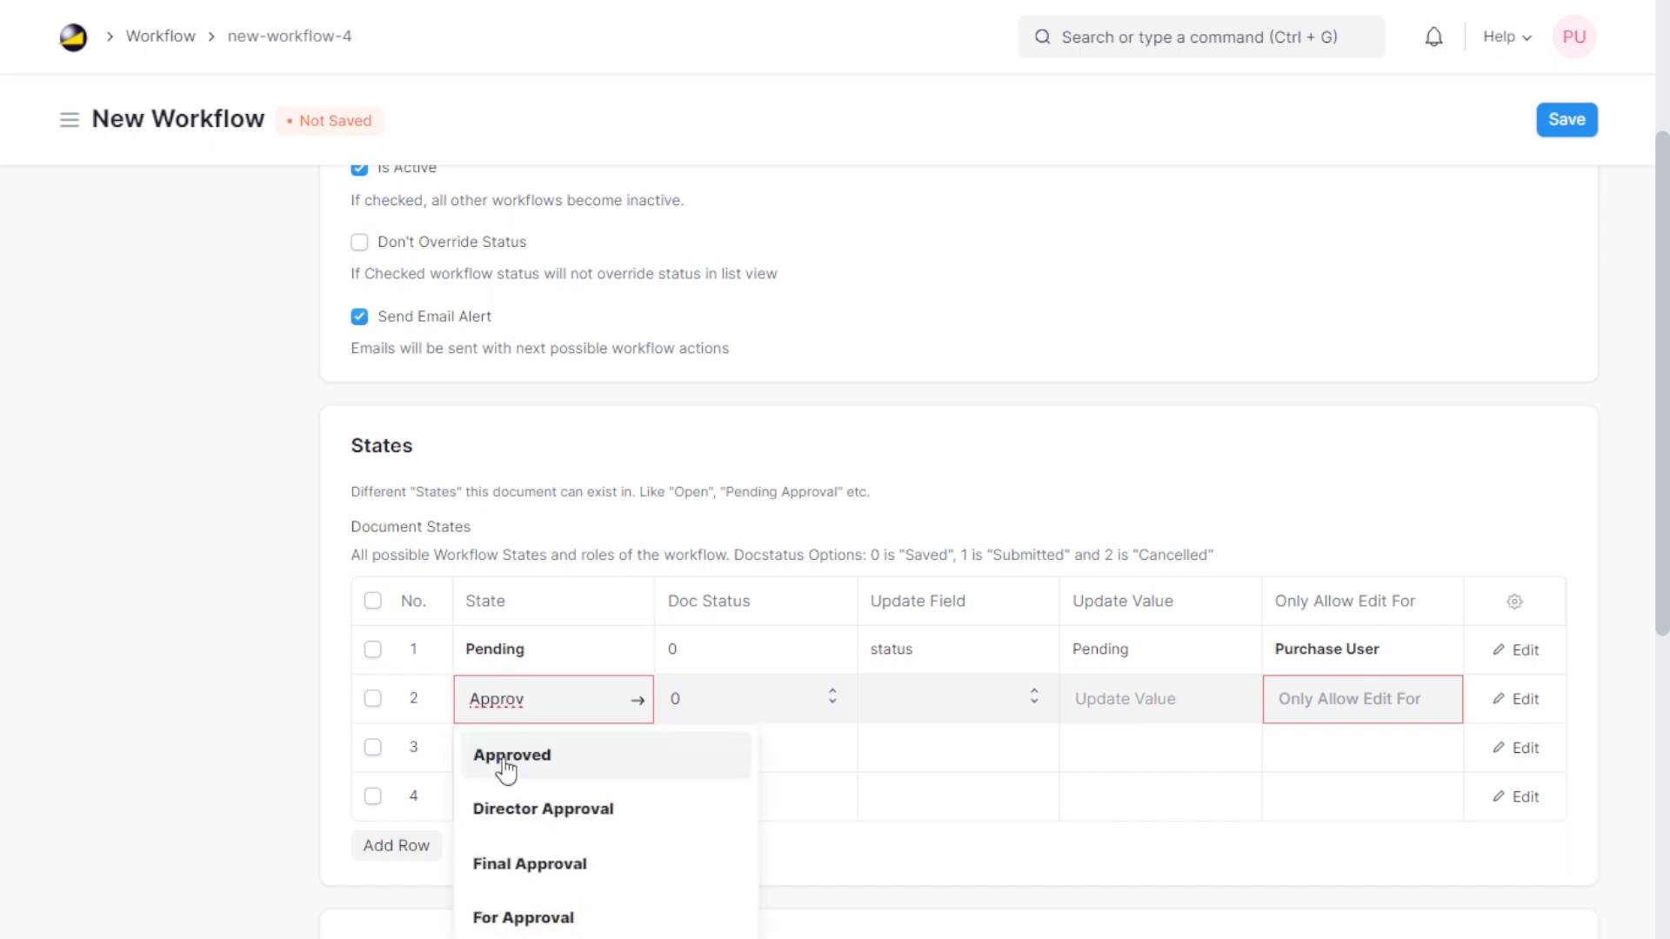
{"action": "double_click", "coordinate": [539, 699]}
{"action": "type", "text": "For Review"}
Step: Set the third and fourth states to For Approval and Approved, and add a fifth row with the state Cancelled
{"action": "left_click", "coordinate": [574, 741]}
{"action": "type", "text": "For Approval"}
{"action": "left_click", "coordinate": [549, 797]}
{"action": "type", "text": "Approved"}
{"action": "left_click", "coordinate": [418, 847]}
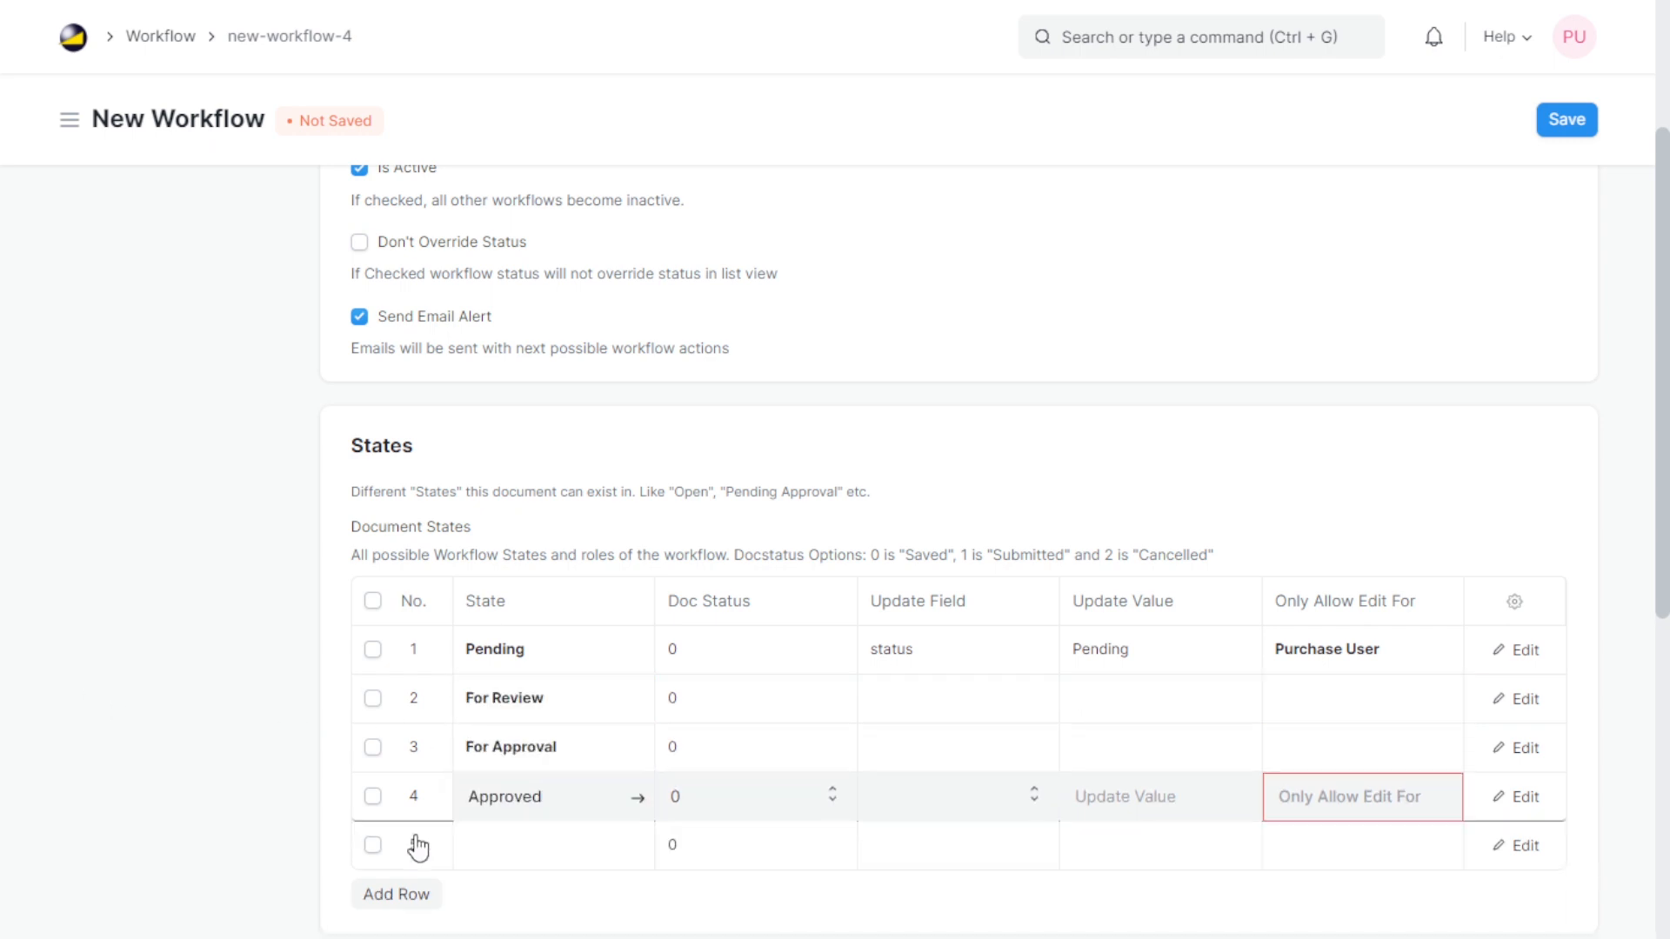
{"action": "left_click", "coordinate": [547, 850]}
{"action": "type", "text": "Cancel"}
{"action": "left_click", "coordinate": [600, 903]}
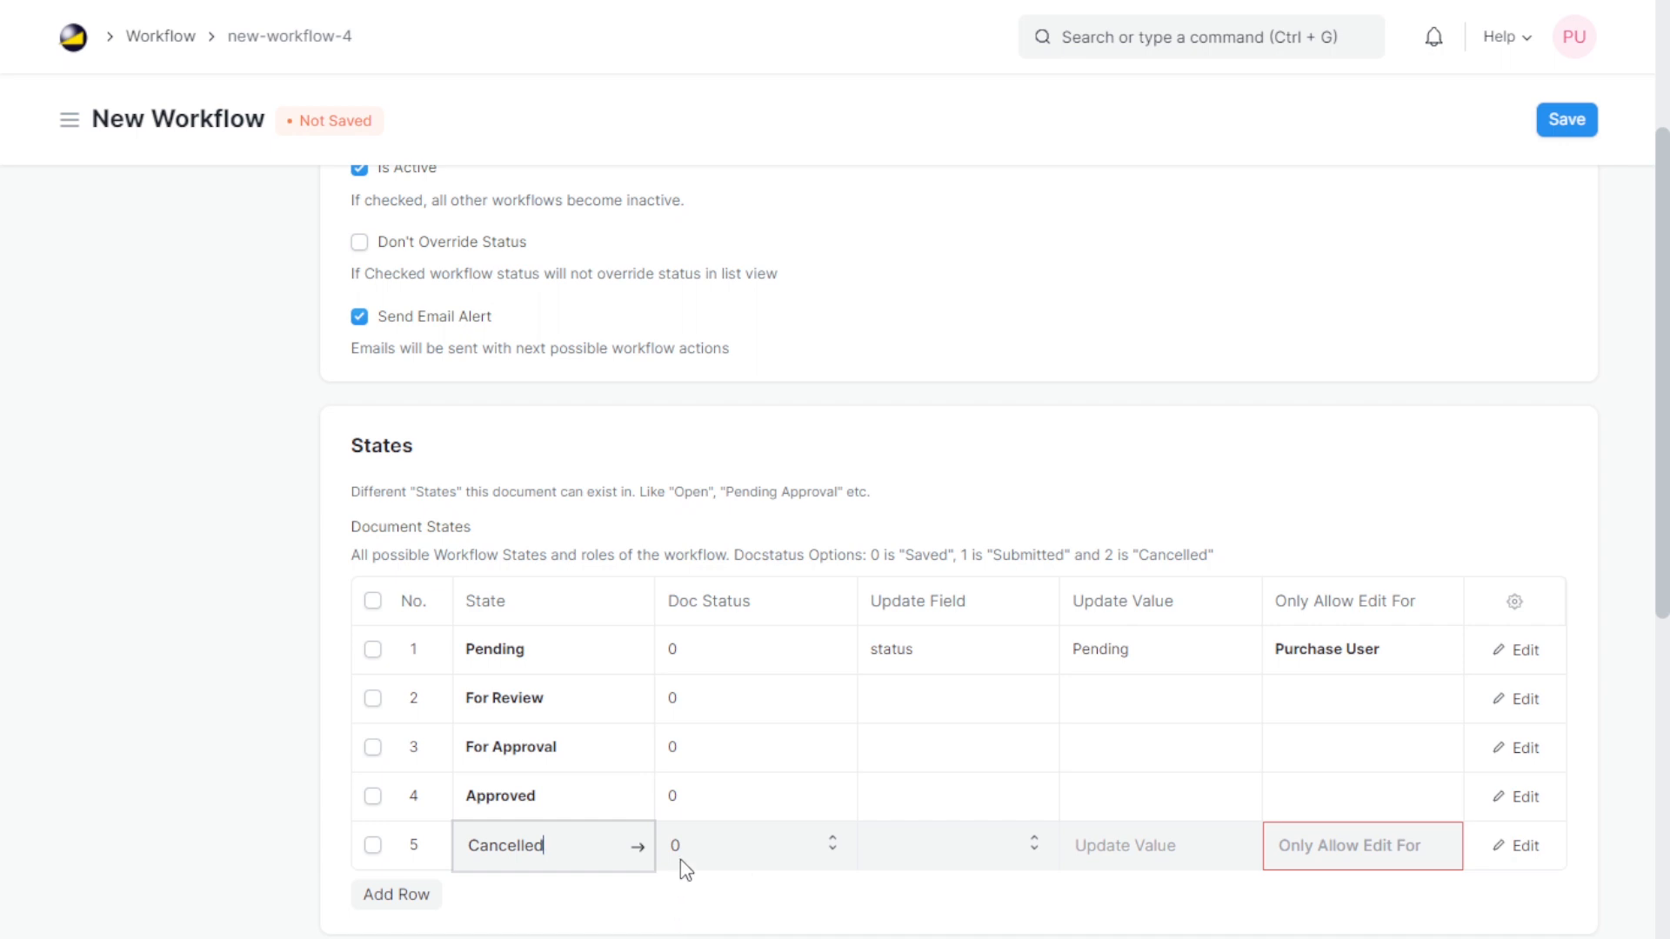
Step: Set the doc status to 1 for the Approved state and 2 for the Cancelled state
{"action": "left_click", "coordinate": [745, 806]}
{"action": "left_click", "coordinate": [747, 803]}
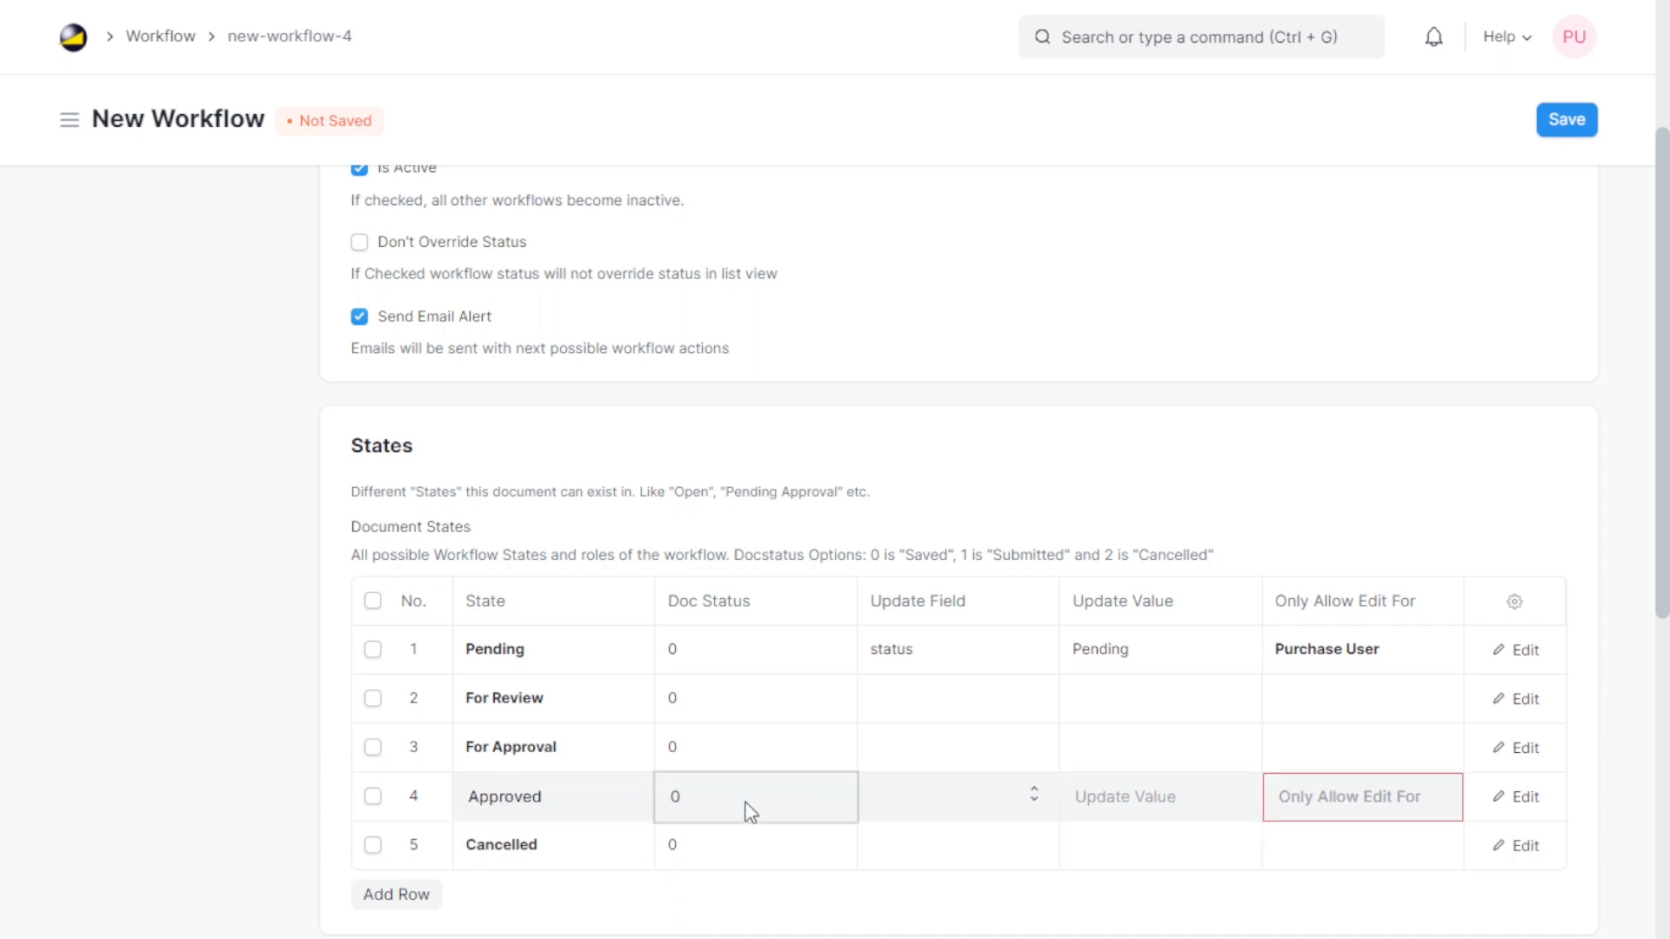
{"action": "left_click", "coordinate": [712, 856]}
{"action": "left_click", "coordinate": [714, 855]}
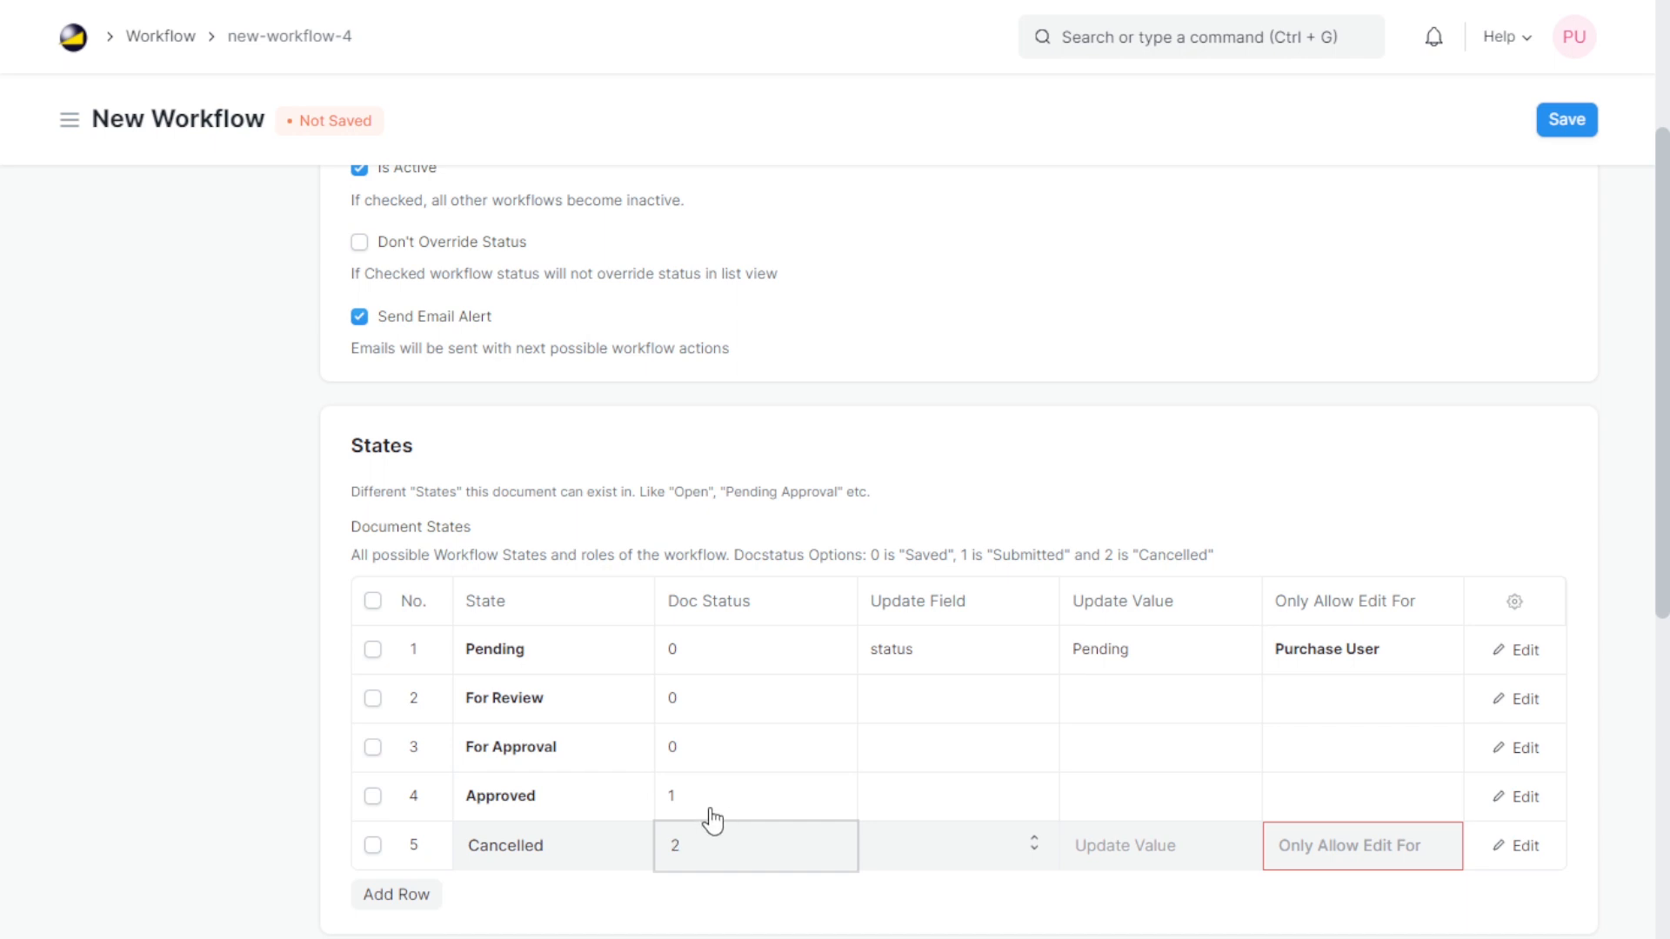
{"action": "left_click", "coordinate": [708, 820]}
Step: Set status as the update field for the For Review, For Approval, Approved and Cancelled states
{"action": "left_click", "coordinate": [919, 699]}
{"action": "left_click", "coordinate": [915, 699]}
{"action": "key", "text": "s"}
{"action": "left_click", "coordinate": [901, 750]}
{"action": "left_click", "coordinate": [905, 748]}
{"action": "key", "text": "s"}
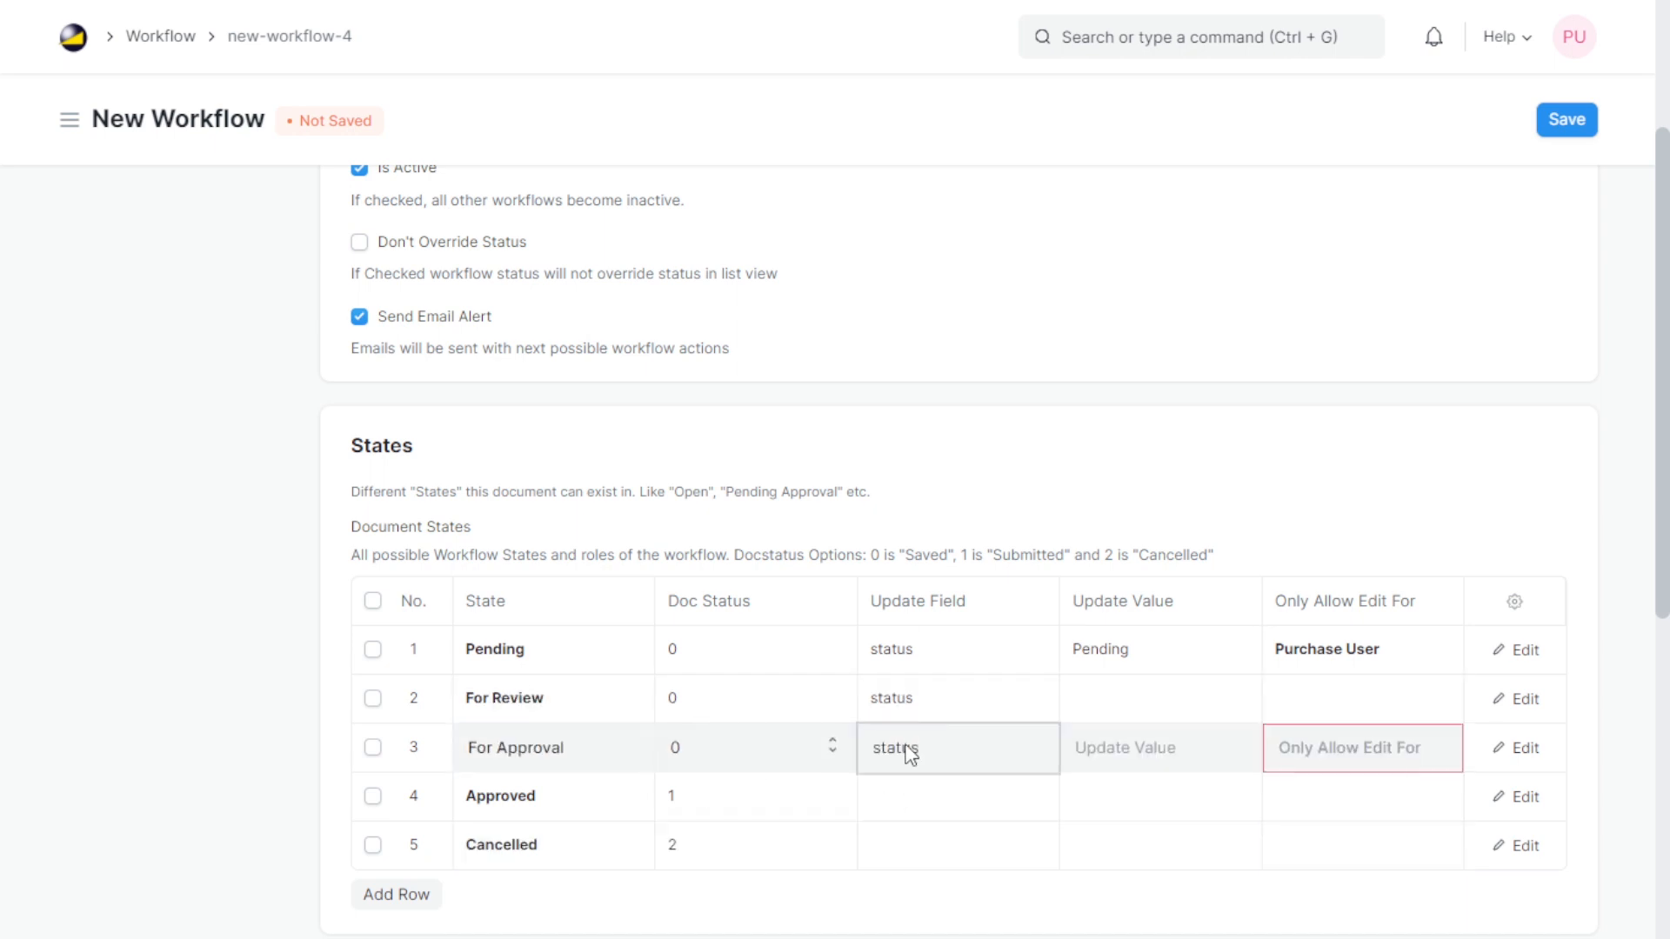
{"action": "left_click", "coordinate": [907, 795]}
{"action": "left_click", "coordinate": [906, 795]}
{"action": "key", "text": "s"}
{"action": "left_click", "coordinate": [903, 840]}
{"action": "key", "text": "s"}
Step: Set the For Review state's update value to "For Review"
{"action": "left_click", "coordinate": [1134, 716]}
{"action": "type", "text": "Fp"}
{"action": "key", "text": "BackSpace"}
{"action": "key", "text": "BackSpace"}
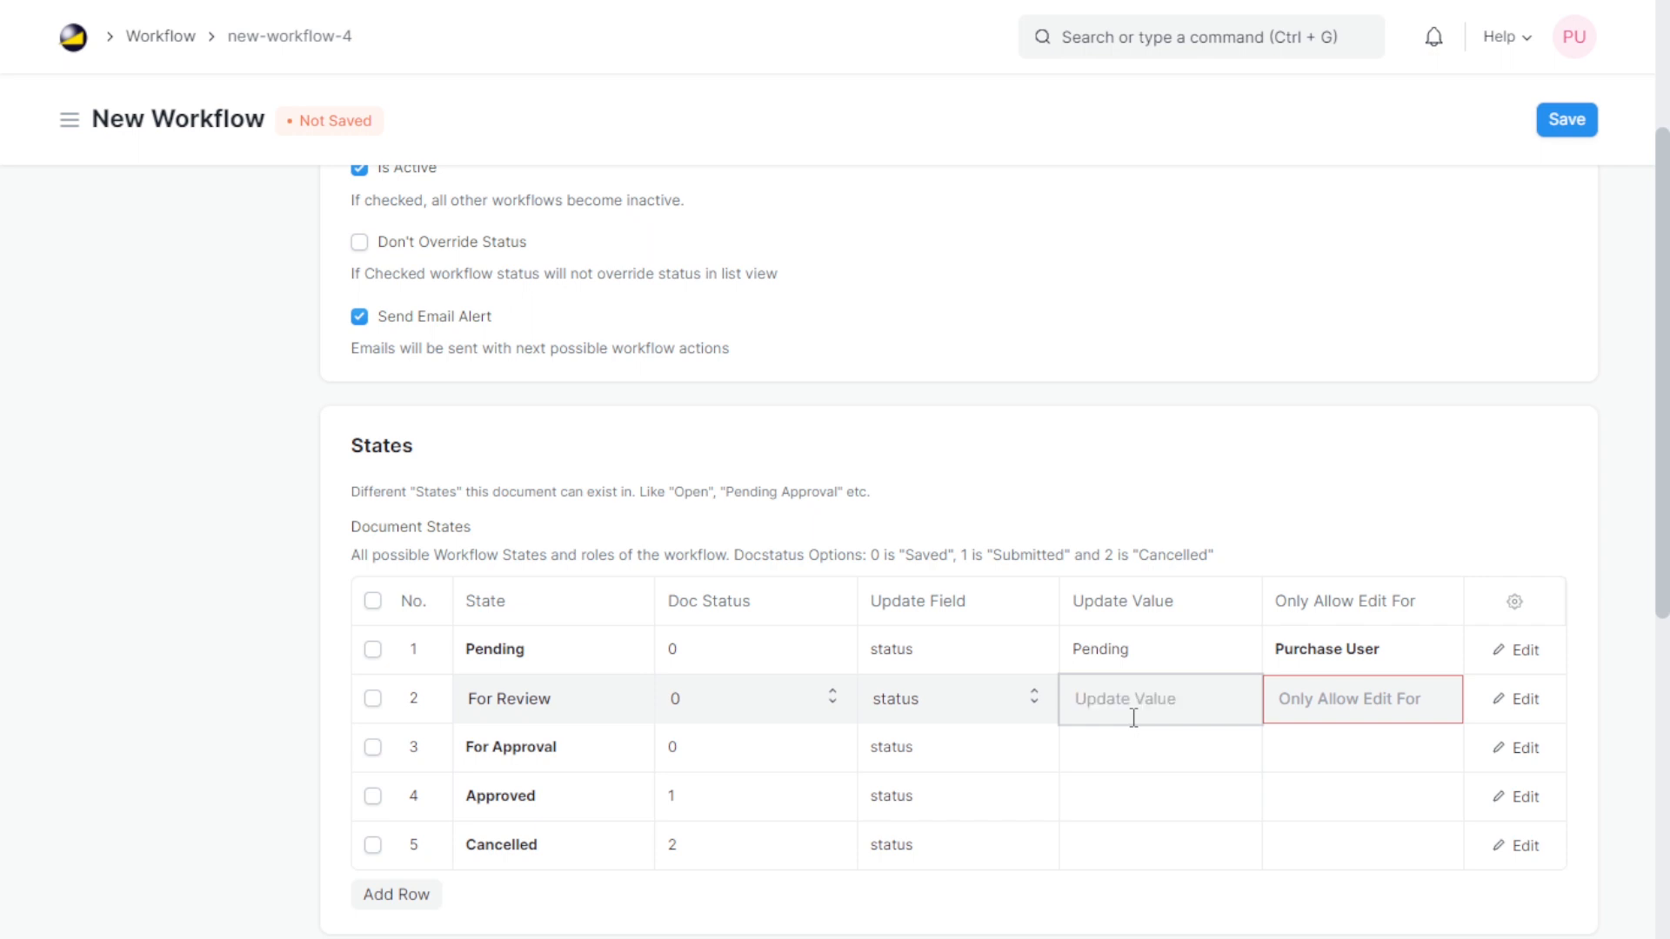
{"action": "type", "text": "For Review"}
Step: Set the For Approval state's update value to "For Approval"
{"action": "left_click", "coordinate": [1136, 750]}
{"action": "type", "text": "For Ap"}
{"action": "key", "text": "BackSpace"}
{"action": "key", "text": "BackSpace"}
{"action": "key", "text": "BackSpace"}
{"action": "key", "text": "BackSpace"}
{"action": "key", "text": "BackSpace"}
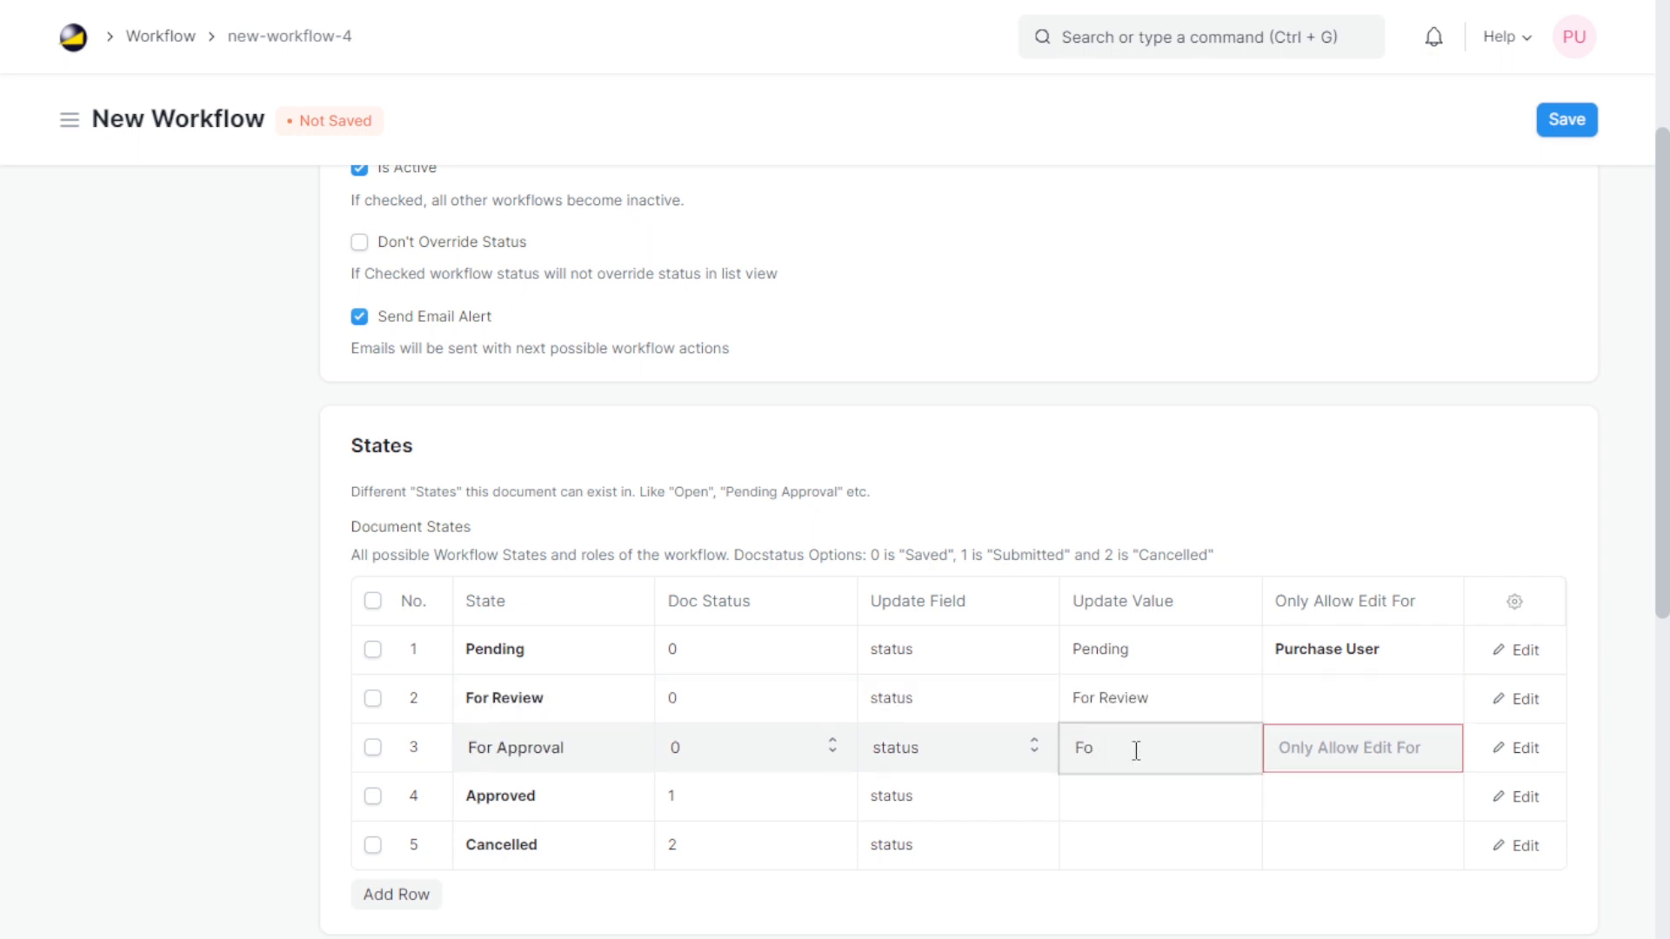
{"action": "type", "text": "or App"}
{"action": "key", "text": "ctrl+a"}
{"action": "type", "text": "For Approval"}
Step: Set the update values of the last two states to "Approved" and "Cancelled"
{"action": "left_click", "coordinate": [1142, 809]}
{"action": "type", "text": "Approved"}
{"action": "left_click", "coordinate": [1111, 857]}
{"action": "type", "text": "Cancelled"}
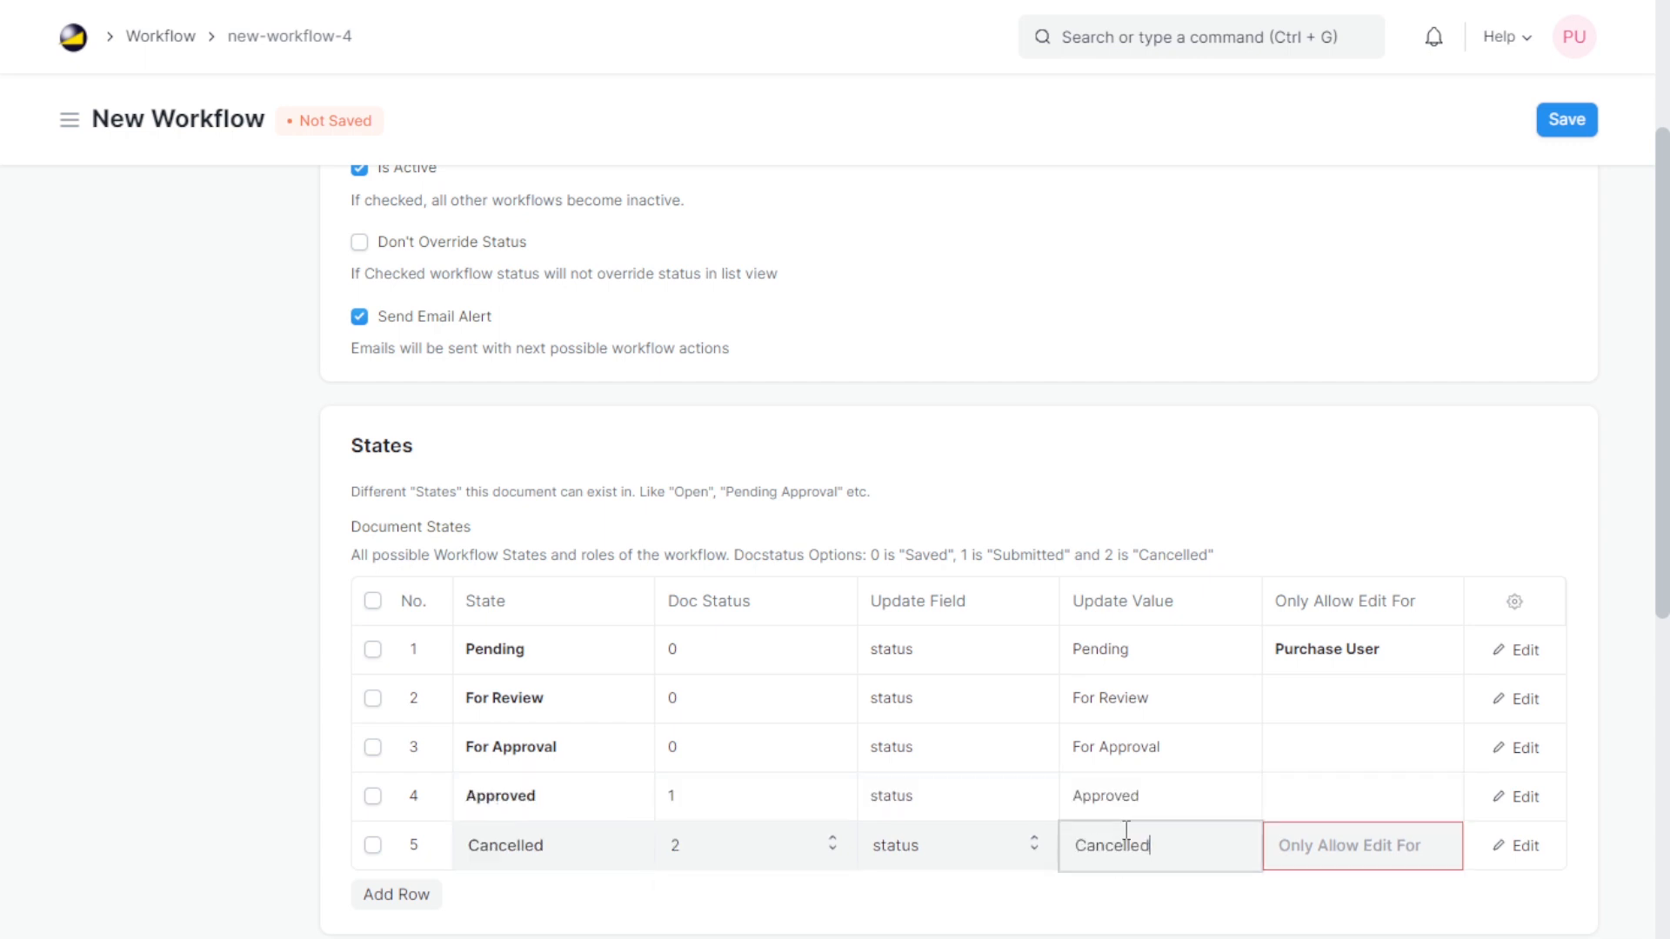
Step: Allow editing in the For Review state only for Purchase Supervisor
{"action": "left_click", "coordinate": [1381, 711]}
{"action": "type", "text": "Pur"}
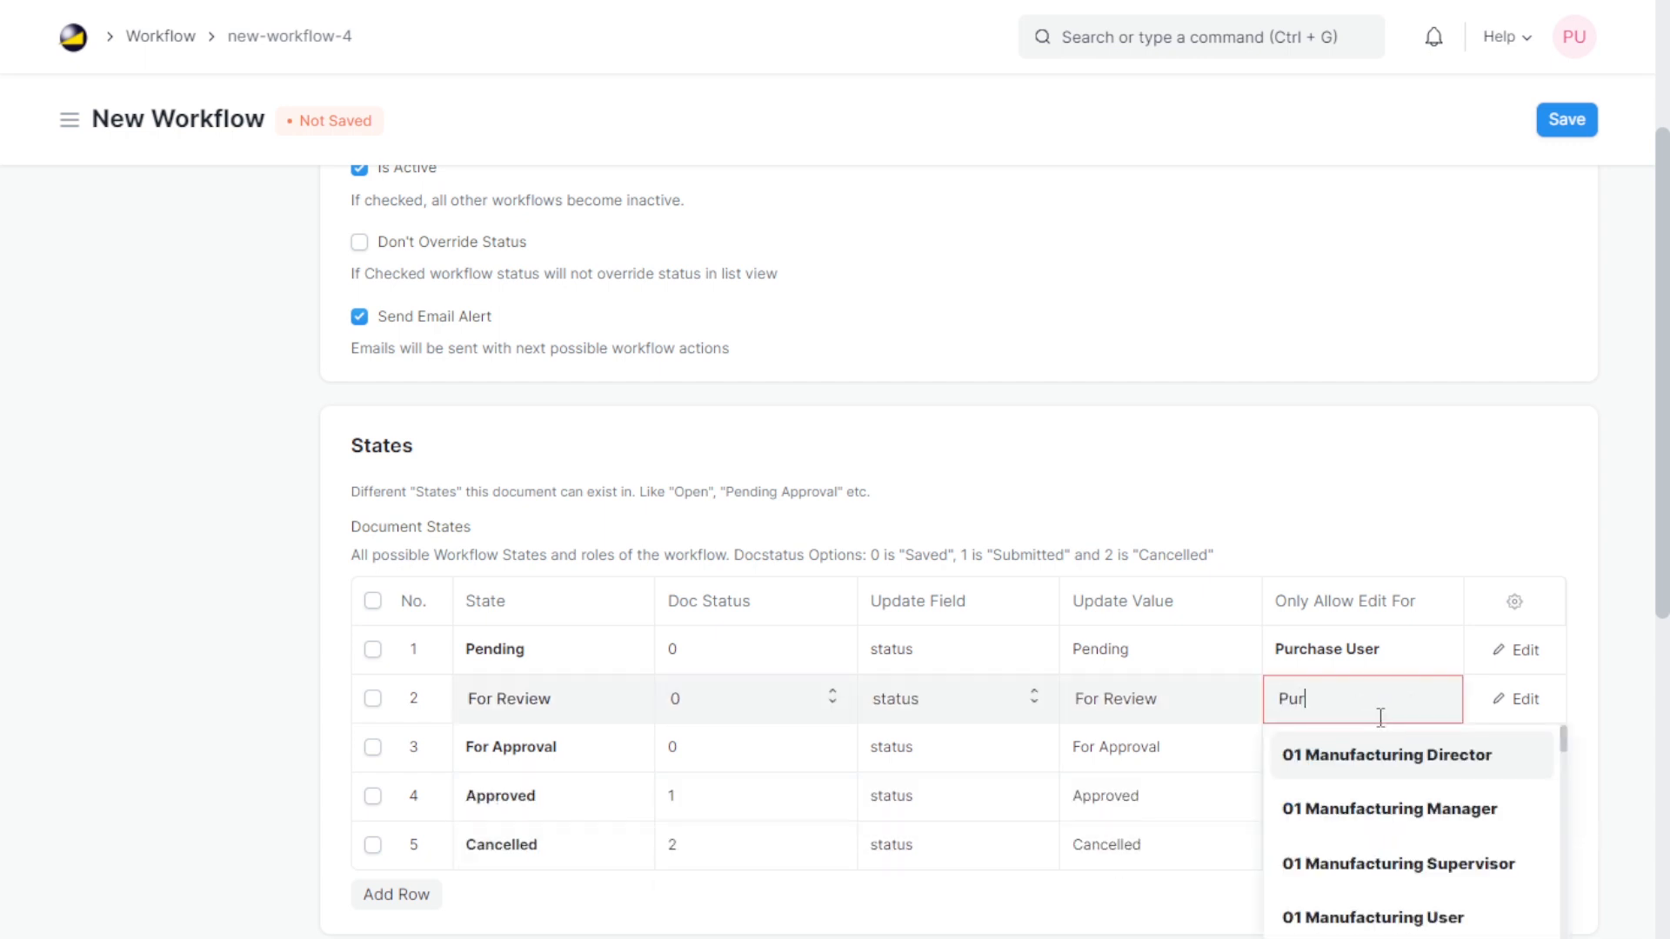
{"action": "left_click", "coordinate": [1359, 865]}
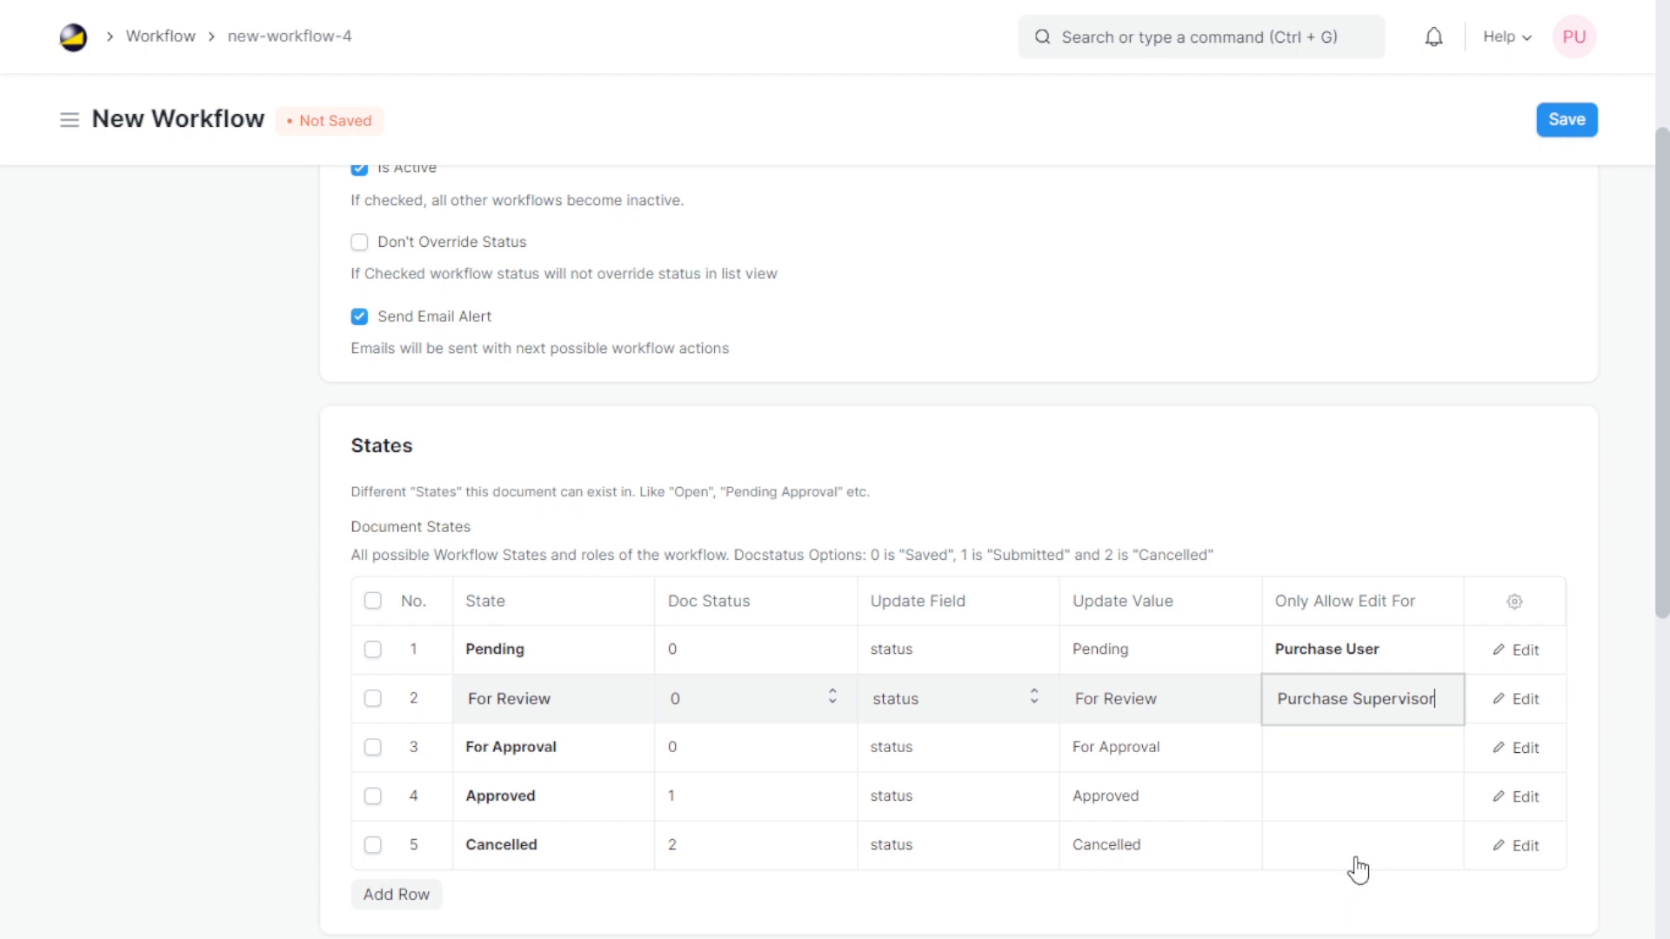
Step: Allow editing in the For Approval, Approved and Cancelled states only for Purchase Master Manager
{"action": "left_click", "coordinate": [1317, 763]}
{"action": "type", "text": "Purchase Mas"}
{"action": "left_click", "coordinate": [1330, 810]}
{"action": "left_click", "coordinate": [1331, 806]}
{"action": "type", "text": "Purchase Mas"}
{"action": "left_click", "coordinate": [1342, 847]}
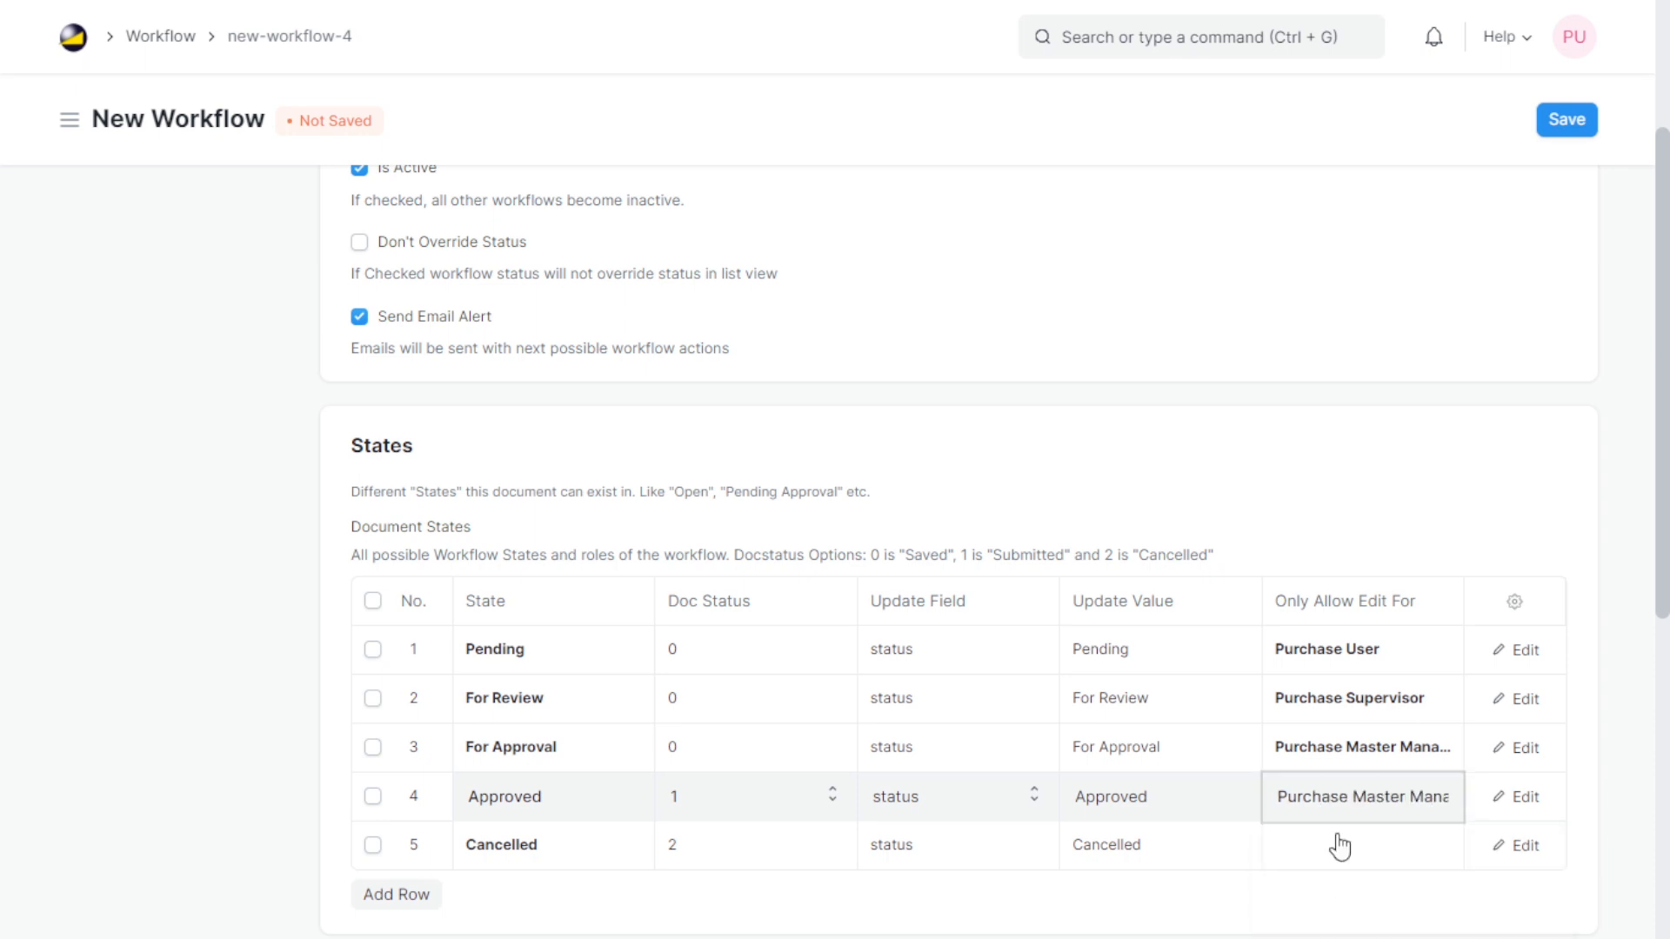
{"action": "left_click", "coordinate": [1340, 840]}
{"action": "type", "text": "Purchase Master Manager"}
{"action": "left_click", "coordinate": [1162, 912]}
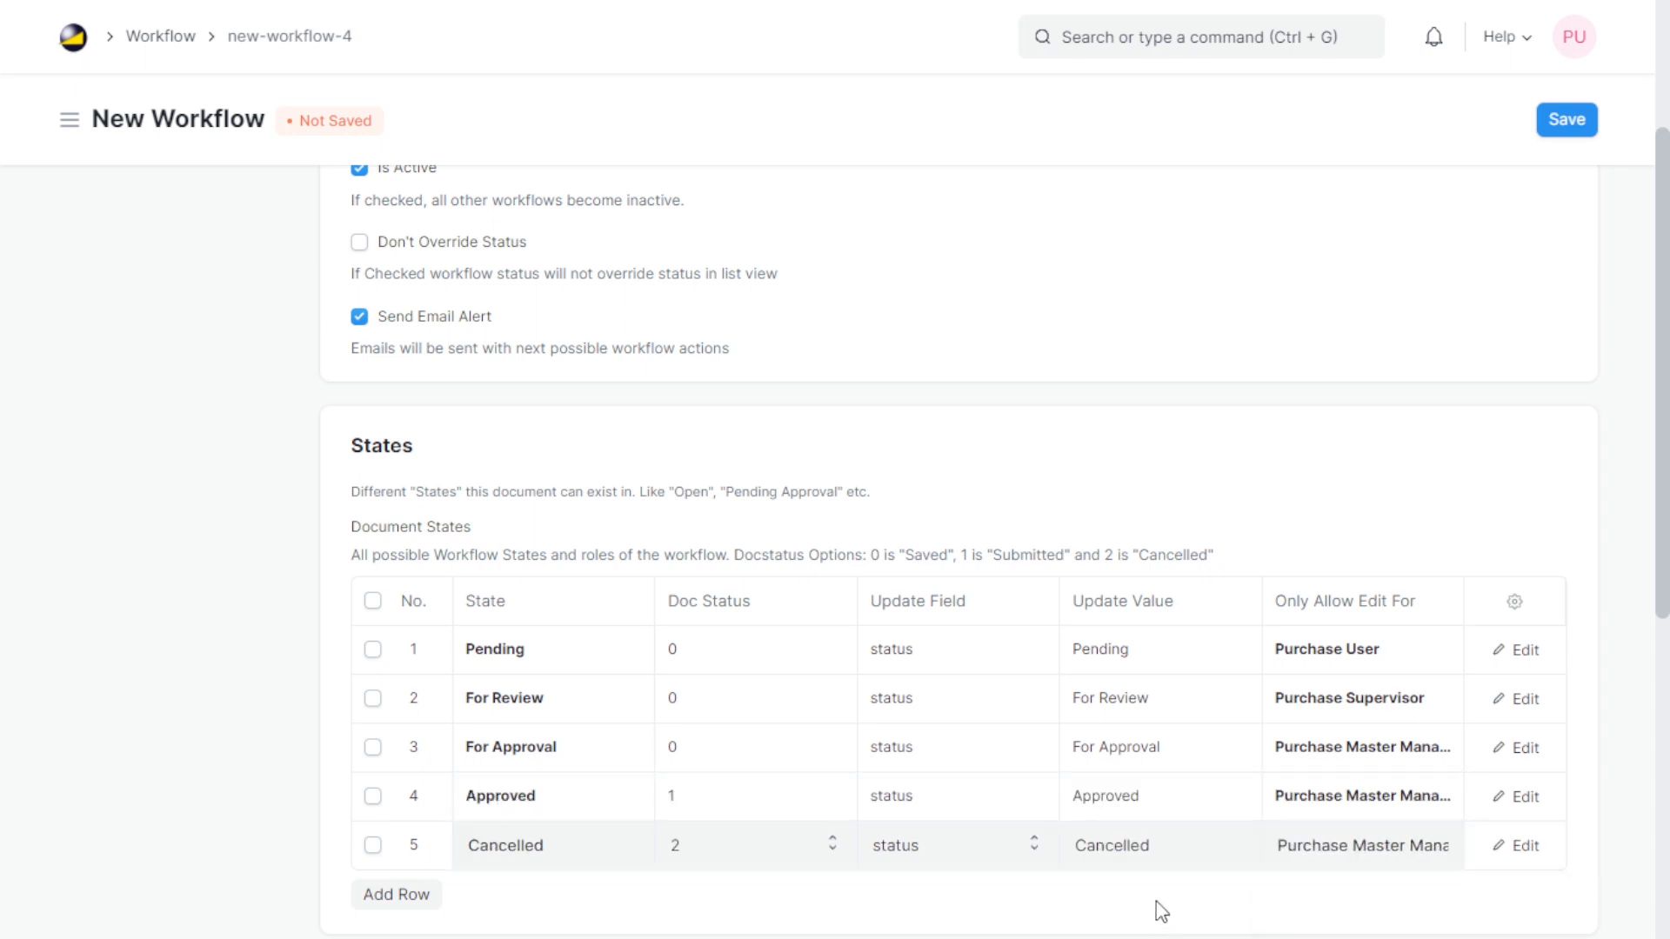
Step: Expand the transition rules to seven rows and set the first three states to Pending, For Review and For Review
{"action": "scroll", "coordinate": [1156, 901], "scroll_direction": "down", "scroll_amount": 1}
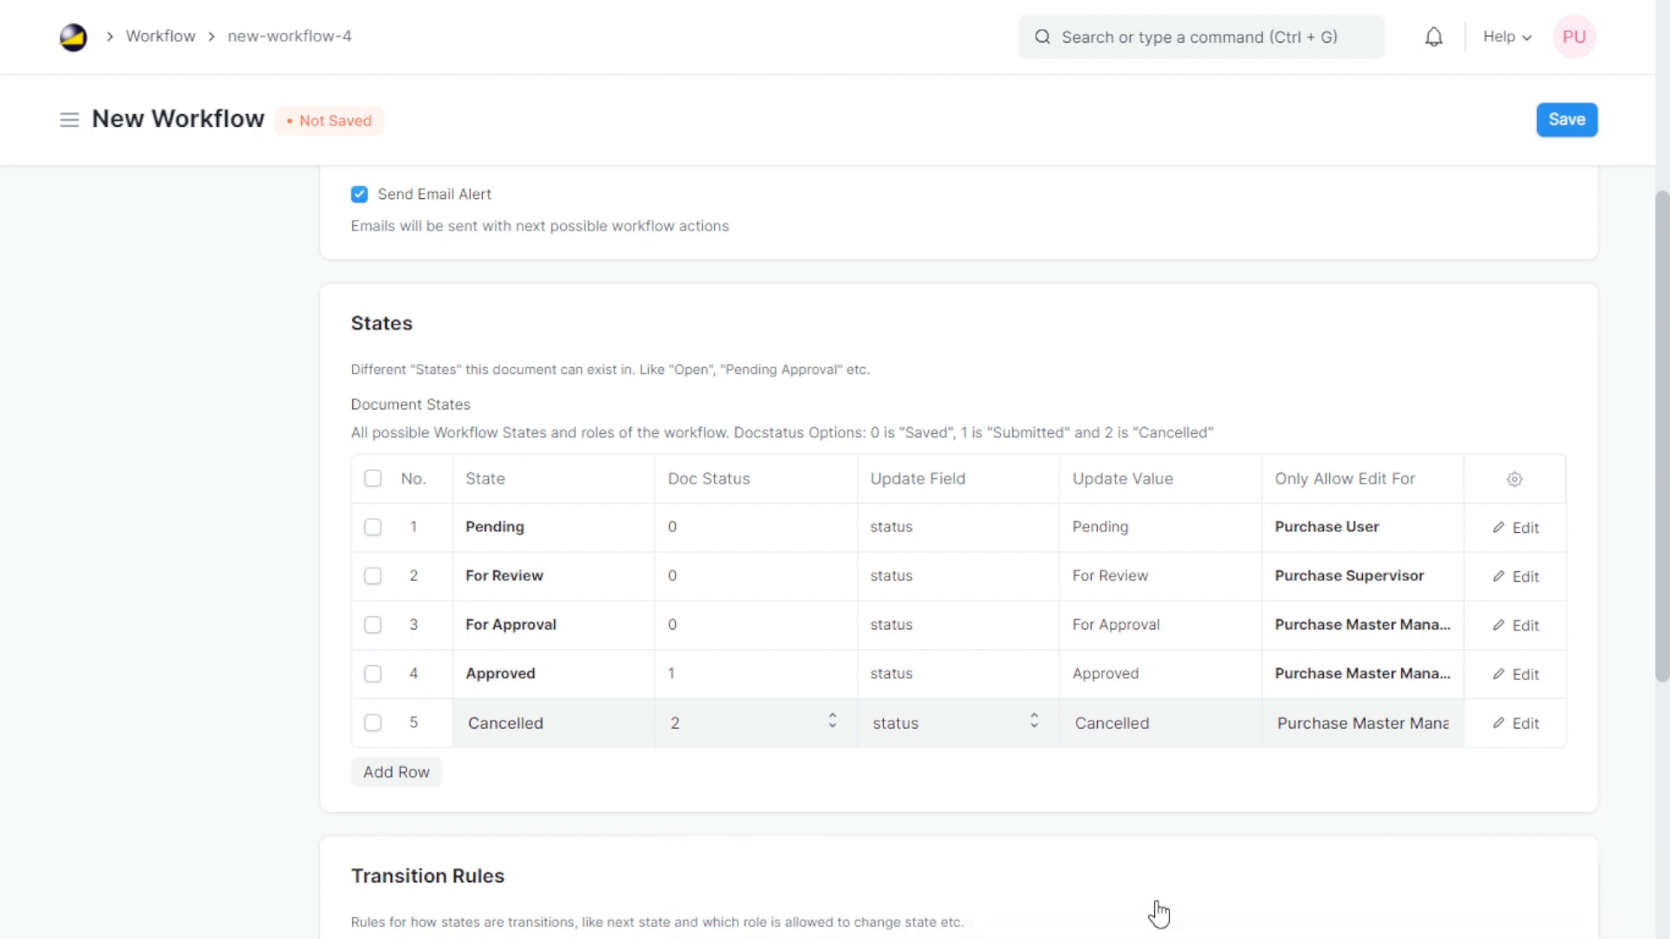
{"action": "scroll", "coordinate": [1160, 913], "scroll_direction": "down", "scroll_amount": 4}
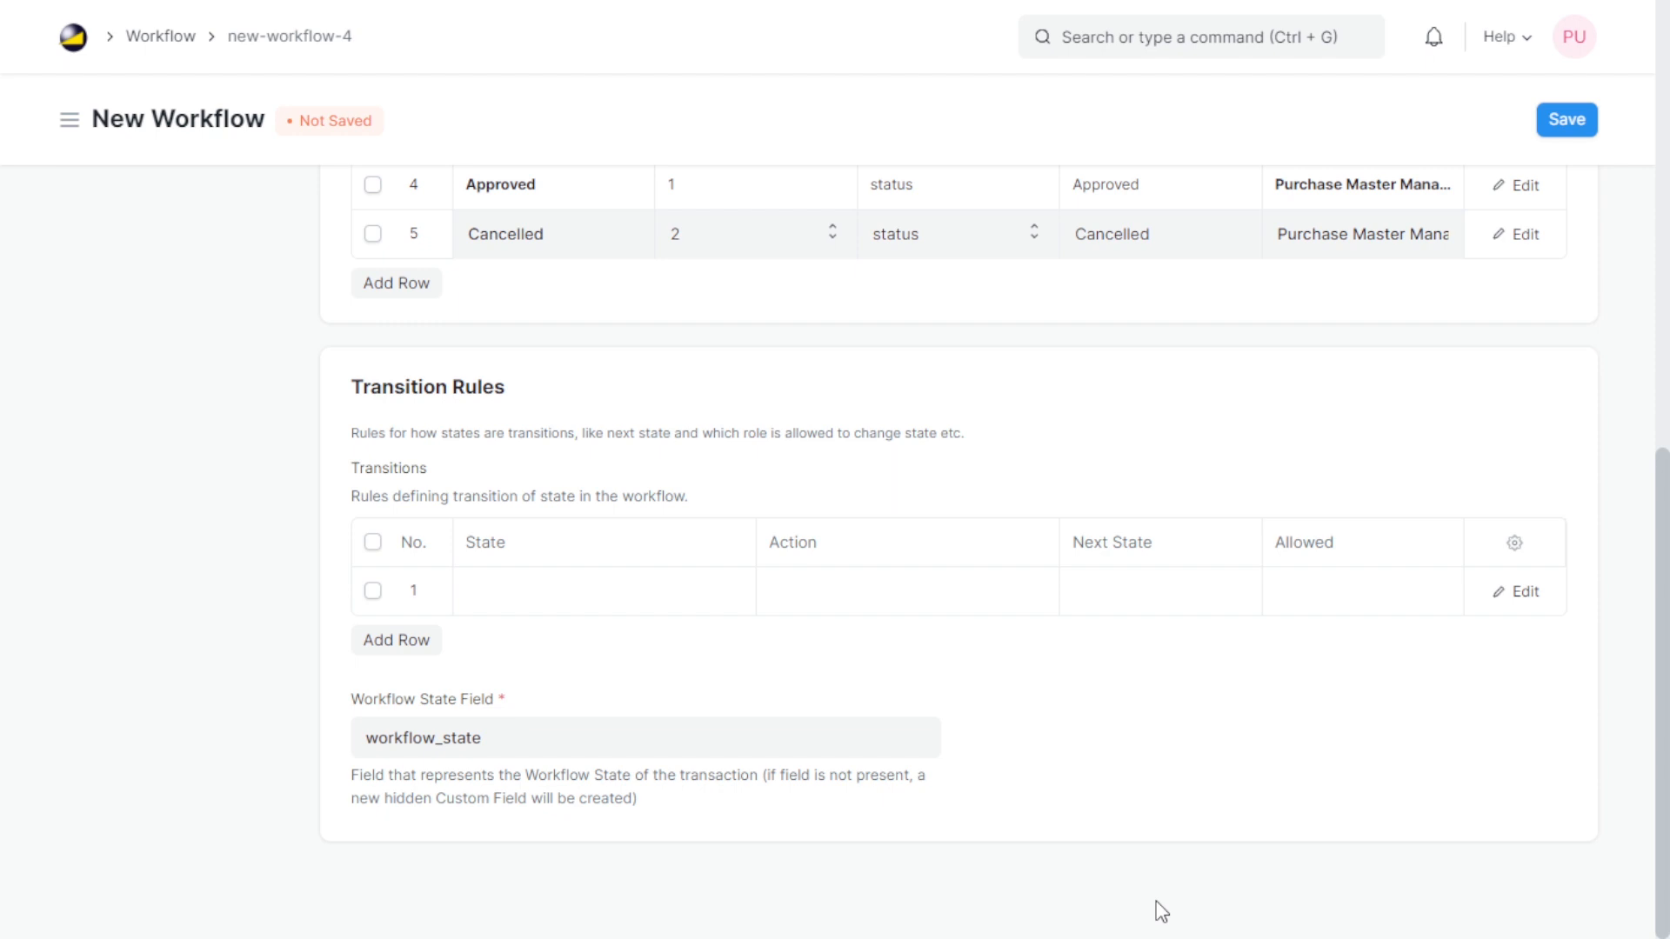
{"action": "left_click", "coordinate": [397, 640]}
{"action": "left_click", "coordinate": [569, 352]}
{"action": "type", "text": "Pending"}
{"action": "left_click", "coordinate": [534, 398]}
{"action": "type", "text": "For Review"}
{"action": "left_click", "coordinate": [537, 451]}
{"action": "type", "text": "For Review"}
Step: Set the state of the fourth to sixth transitions to For Approval and of the seventh to Approved
{"action": "left_click", "coordinate": [556, 503]}
{"action": "type", "text": "For A"}
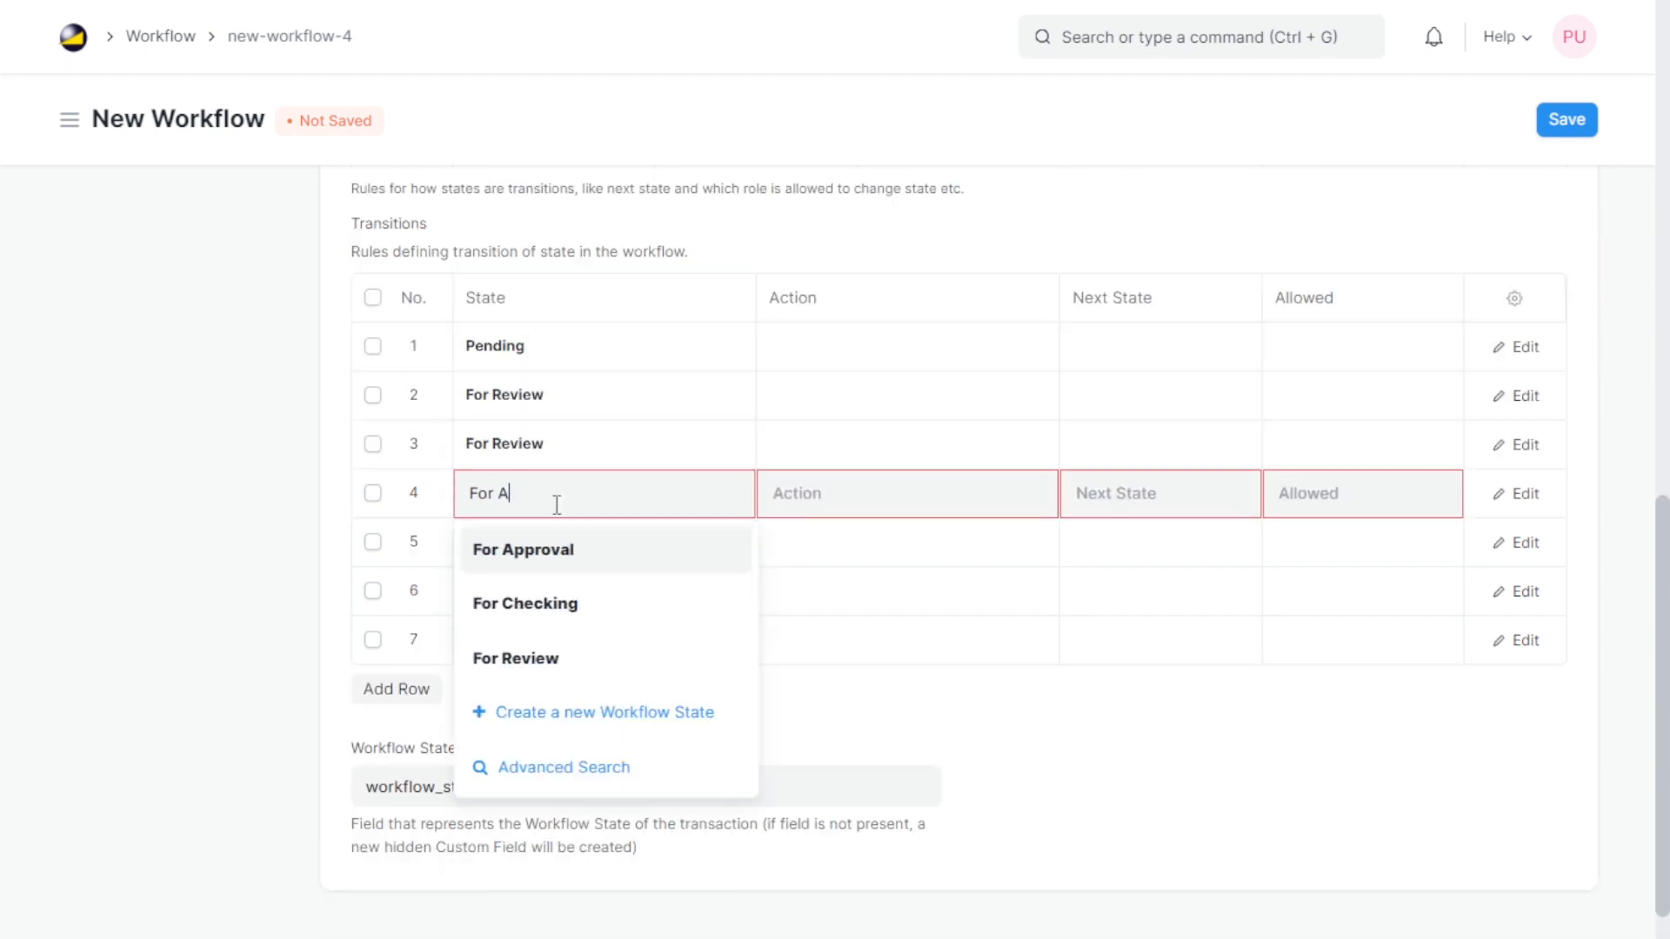
{"action": "type", "text": "pproval"}
{"action": "left_click", "coordinate": [557, 545]}
{"action": "type", "text": "For Approval"}
{"action": "left_click", "coordinate": [571, 535]}
{"action": "type", "text": "For Approval"}
{"action": "left_click", "coordinate": [565, 591]}
{"action": "type", "text": "Approved"}
Step: Set the actions of the first three transitions to Submit for Review, Submit for Approval and Return for Rework
{"action": "left_click", "coordinate": [835, 311]}
{"action": "type", "text": "S"}
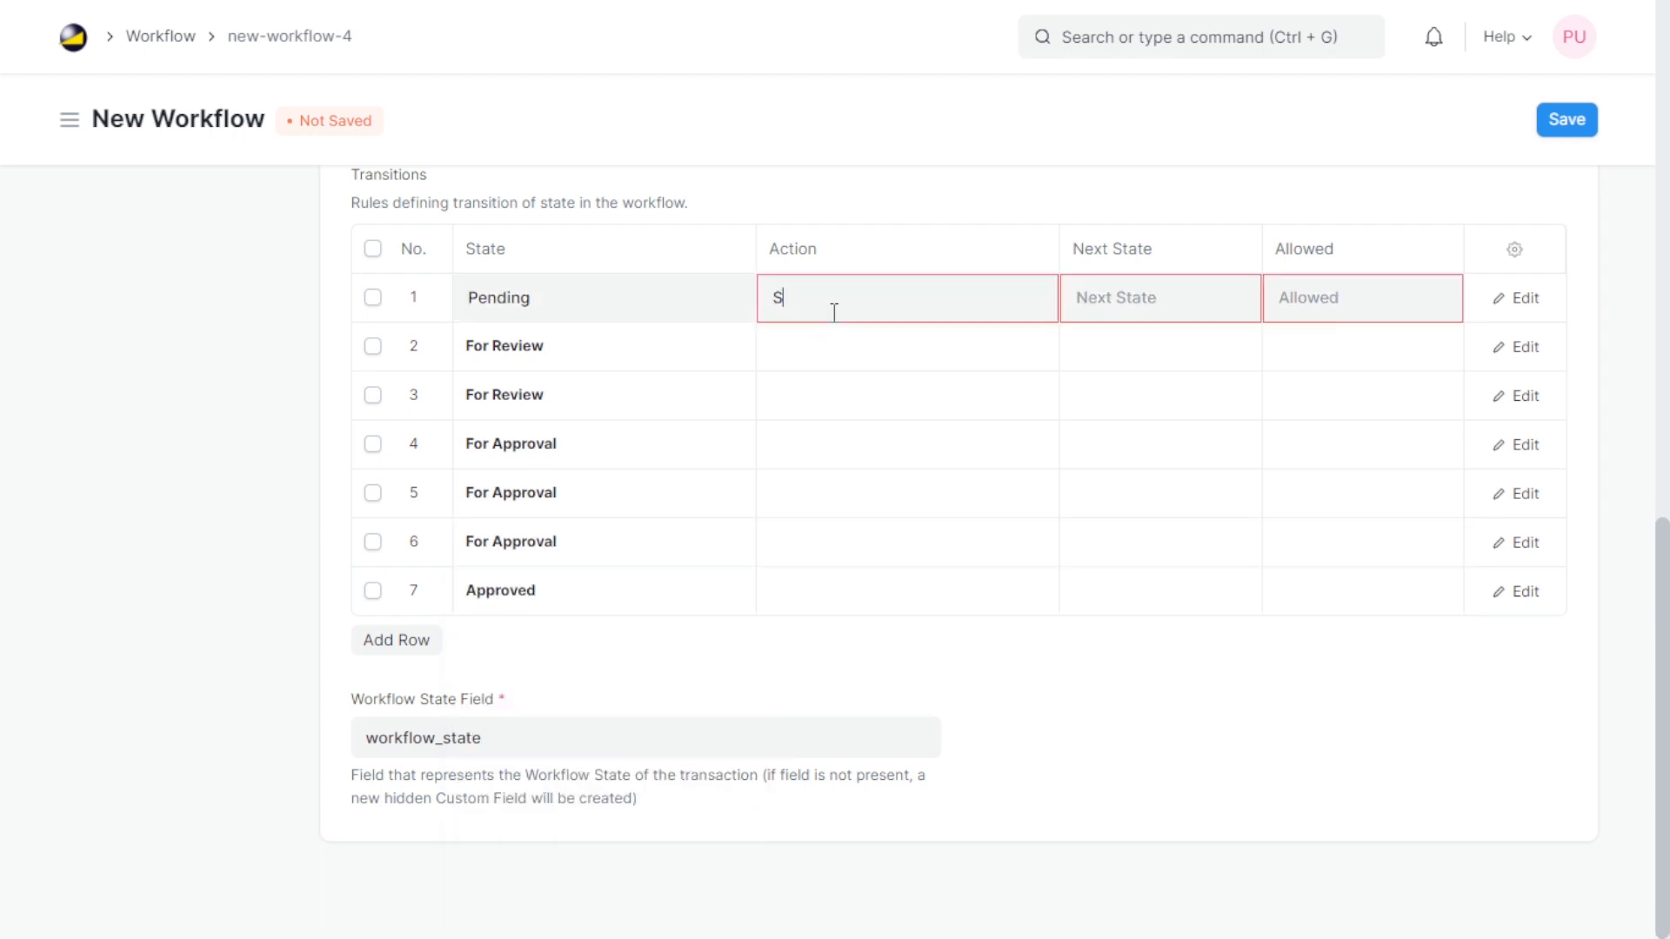
{"action": "type", "text": "ubmit for Review"}
{"action": "left_click", "coordinate": [841, 356]}
{"action": "type", "text": "Submit for Approval"}
{"action": "left_click", "coordinate": [830, 398]}
{"action": "type", "text": "Submit for R"}
{"action": "left_click", "coordinate": [892, 571]}
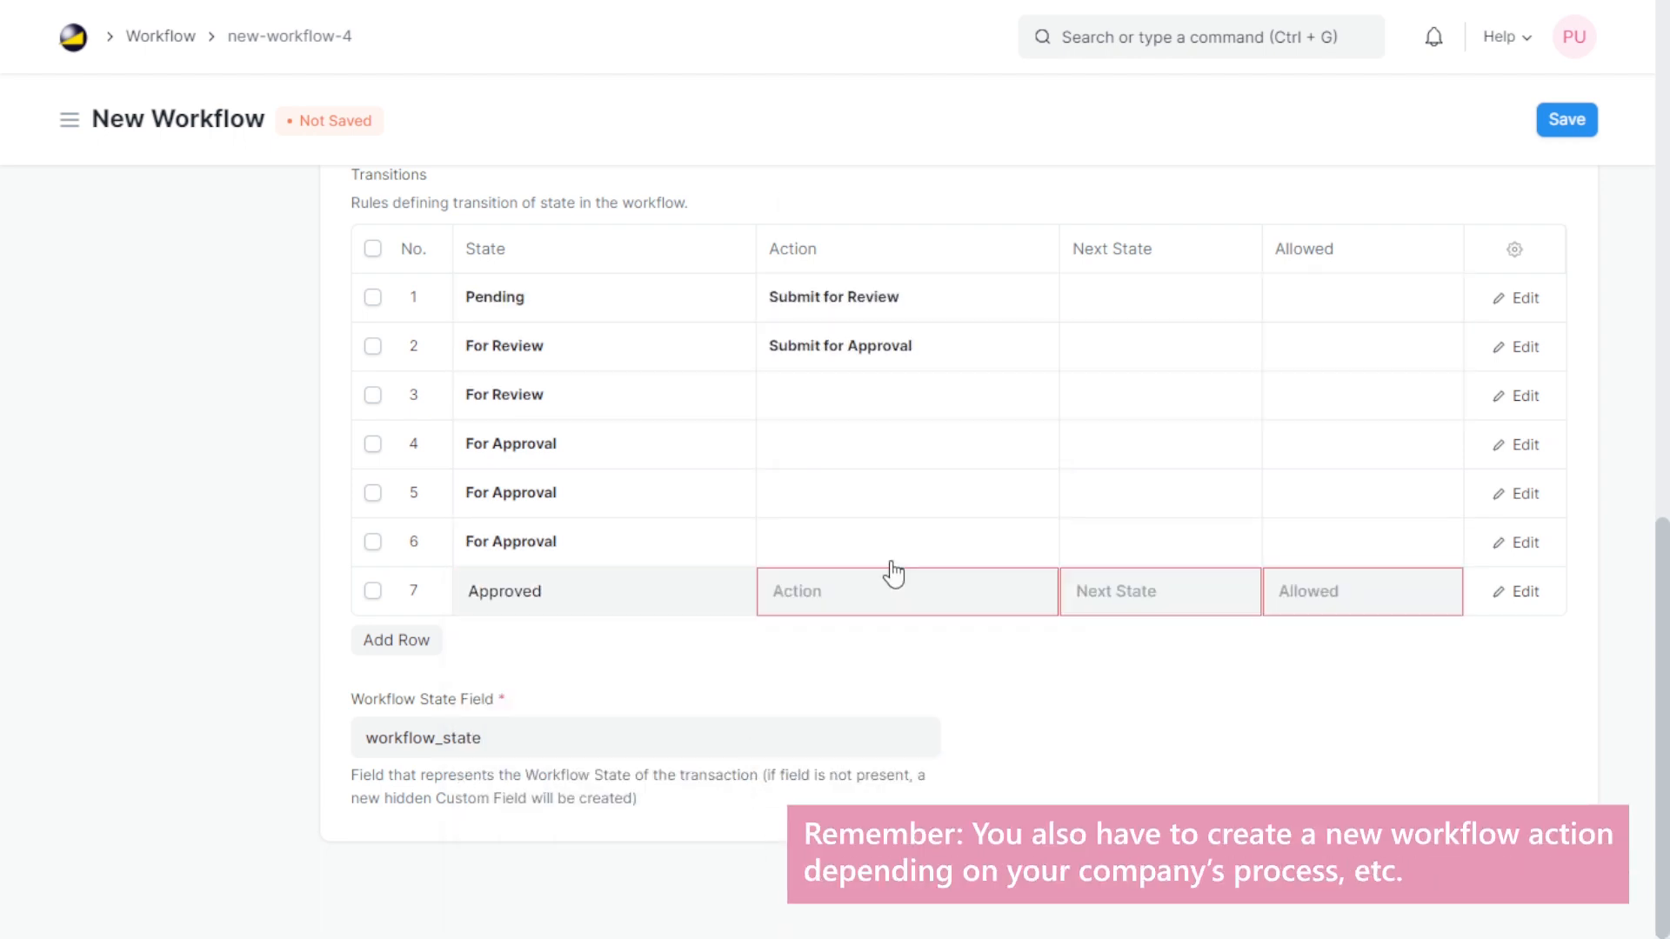
{"action": "left_click", "coordinate": [857, 398]}
{"action": "type", "text": "Return for Rework"}
Step: Set the actions of the fourth to seventh transitions to Return for Re-review, Return for Rework, Approve and Cancel
{"action": "left_click", "coordinate": [852, 448]}
{"action": "type", "text": "Return for Re-review"}
{"action": "left_click", "coordinate": [847, 505]}
{"action": "type", "text": "Return for Rework"}
{"action": "left_click", "coordinate": [857, 548]}
{"action": "type", "text": "Approv"}
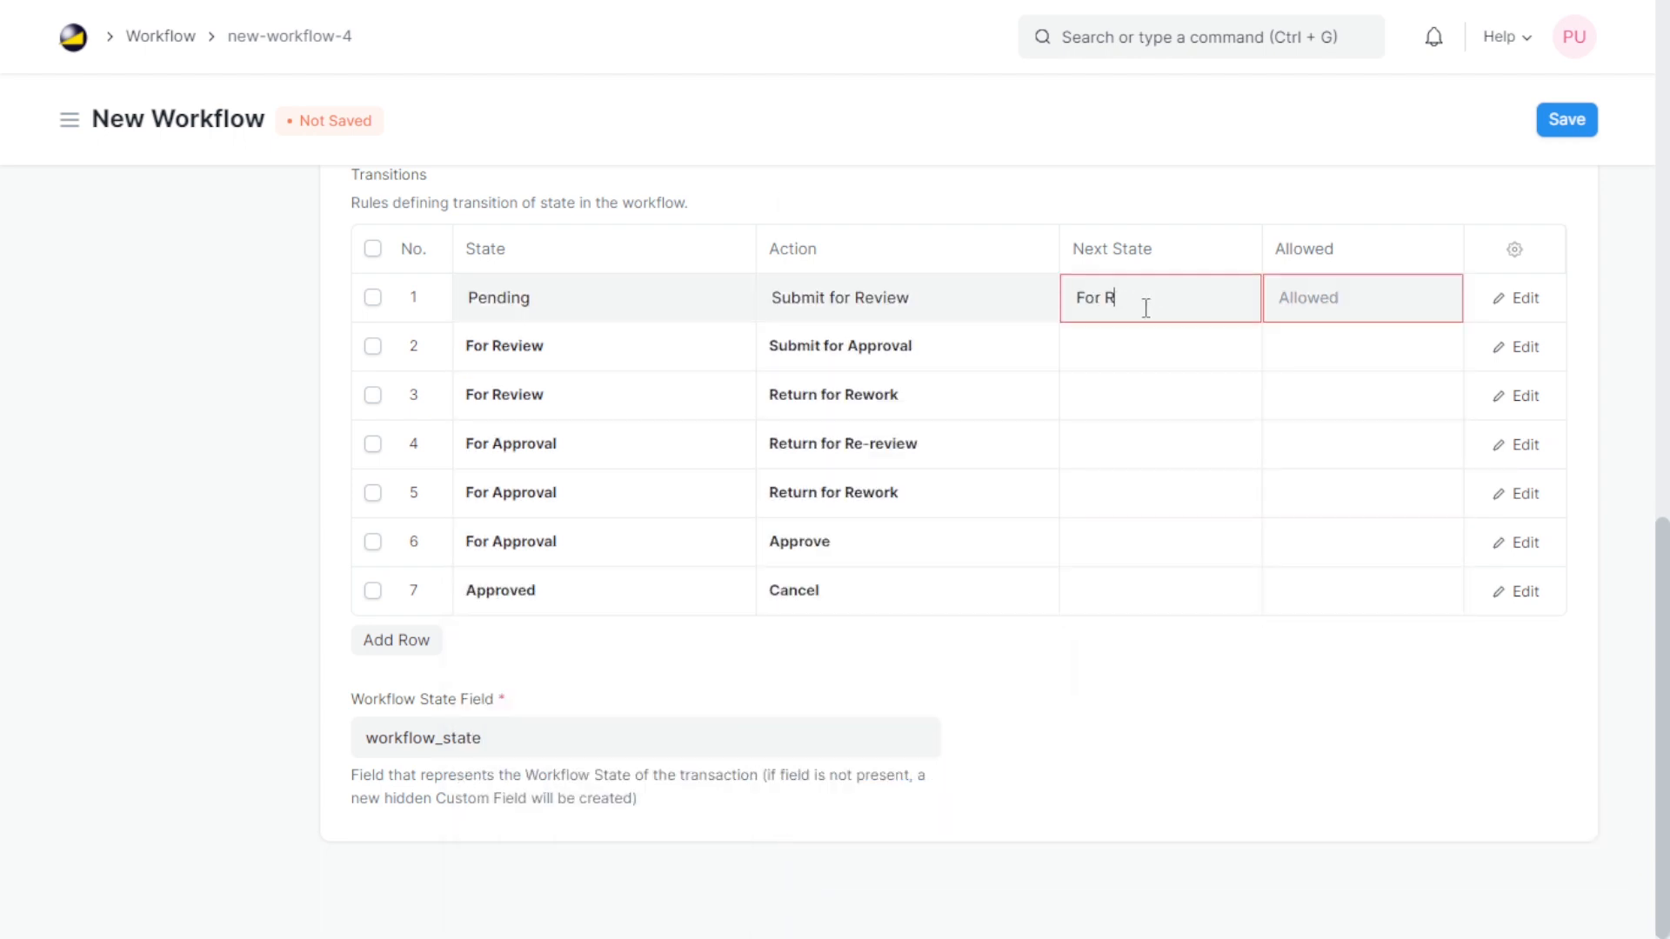
Step: Set the seven transitions' next states in order to For Review, For Approval, Pending, For Review, Pending, Approved and Cancelled
{"action": "type", "text": "eview"}
{"action": "left_click", "coordinate": [1141, 344]}
{"action": "type", "text": "For Approval"}
{"action": "left_click", "coordinate": [1144, 397]}
{"action": "type", "text": "Pending"}
{"action": "left_click", "coordinate": [1149, 447]}
{"action": "type", "text": "For Review"}
{"action": "left_click", "coordinate": [1111, 496]}
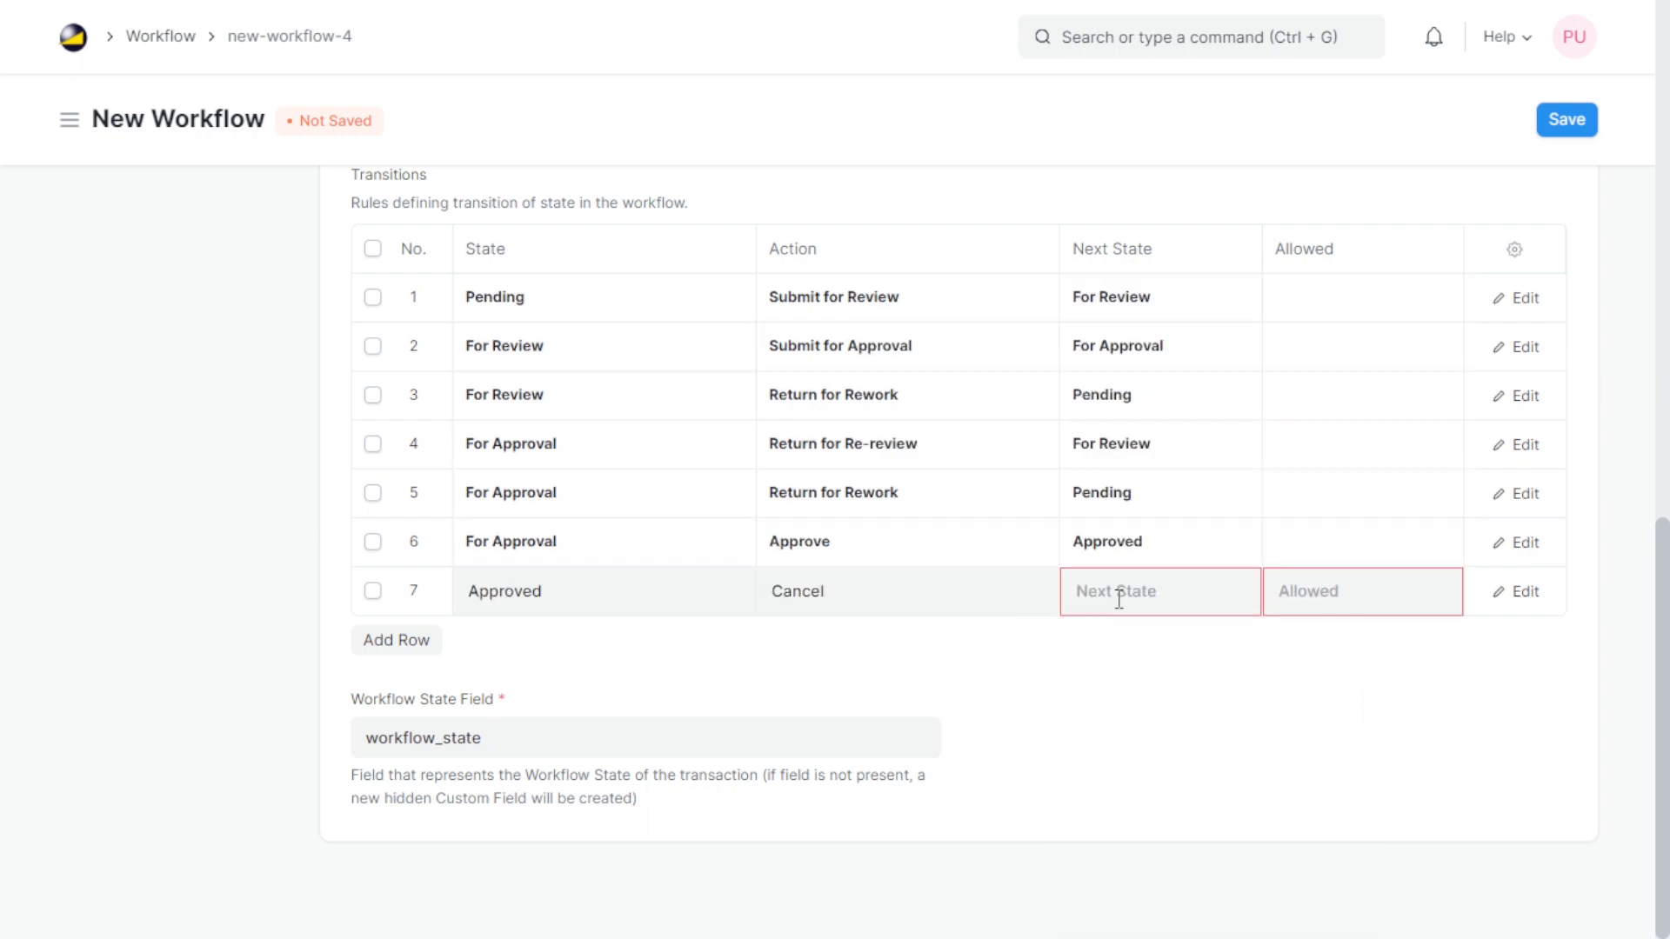
{"action": "type", "text": "Cancelled"}
Step: Allow the first transition for Purchase User, the second and third for Purchase Supervisor, and the fourth for Purchase Master Manager
{"action": "left_click", "coordinate": [1335, 299]}
{"action": "type", "text": "Purchase"}
{"action": "left_click", "coordinate": [1335, 516]}
{"action": "left_click", "coordinate": [1339, 346]}
{"action": "type", "text": "Purchase"}
{"action": "left_click", "coordinate": [1349, 512]}
{"action": "left_click", "coordinate": [1349, 396]}
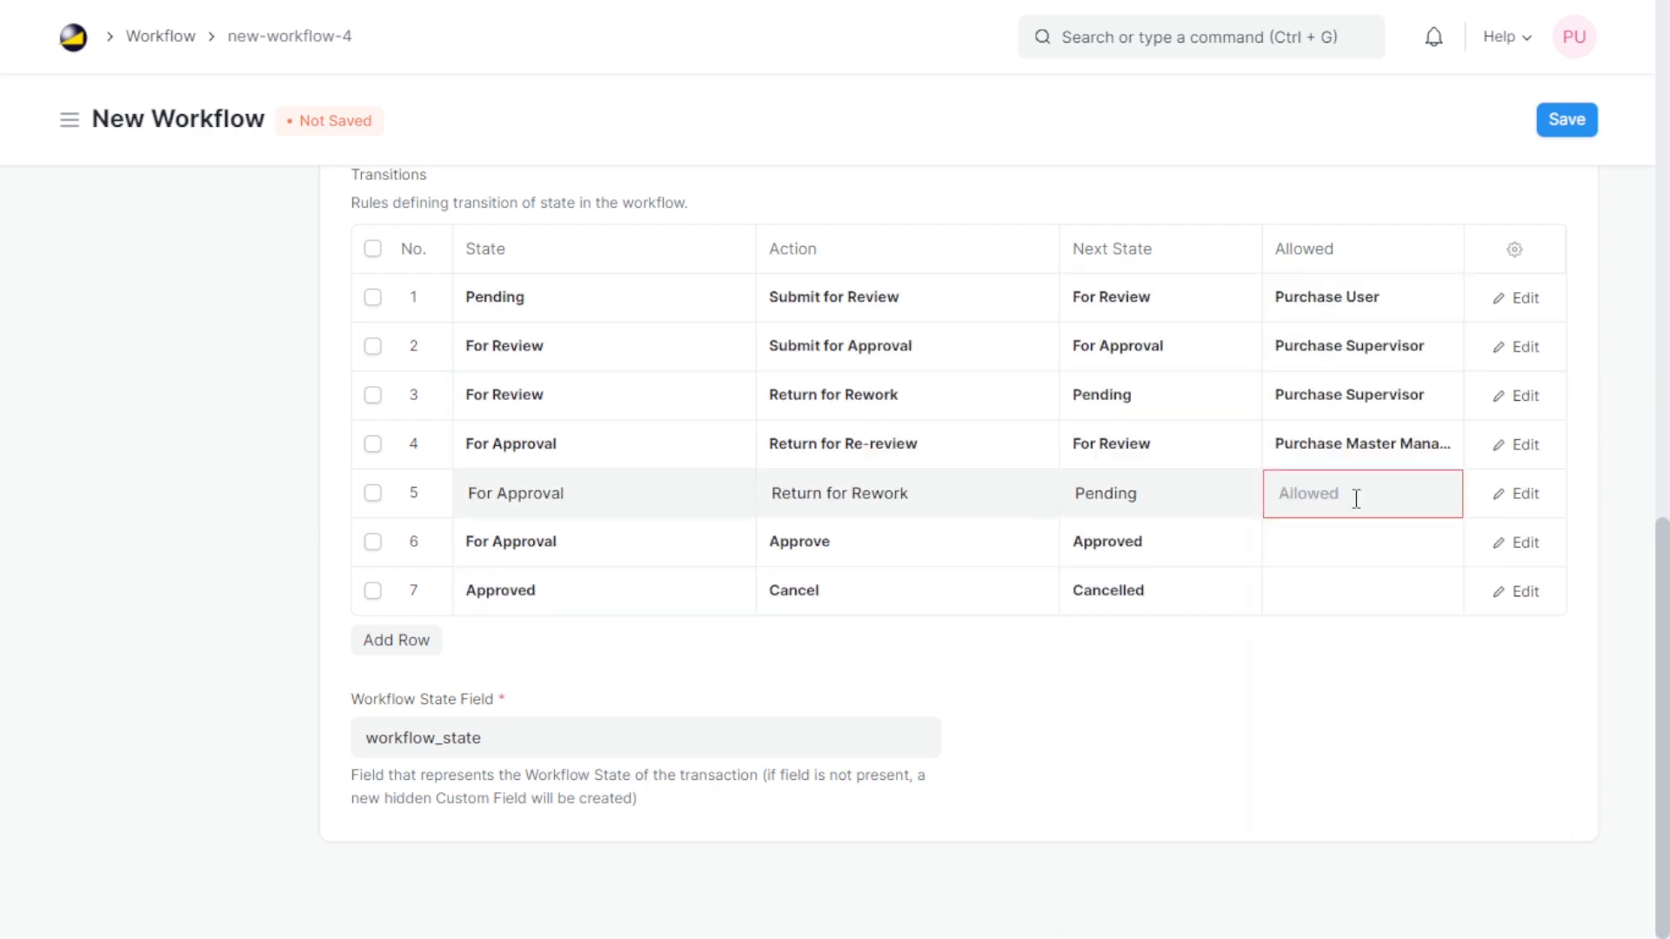
Step: Allow the last three transitions for Purchase Master Manager and save the workflow
{"action": "type", "text": "Purchase M"}
{"action": "left_click", "coordinate": [1357, 604]}
{"action": "left_click", "coordinate": [1357, 543]}
{"action": "type", "text": "Purchase M"}
{"action": "left_click", "coordinate": [1361, 652]}
{"action": "left_click", "coordinate": [1360, 592]}
{"action": "type", "text": "Purchase M"}
{"action": "left_click", "coordinate": [1392, 700]}
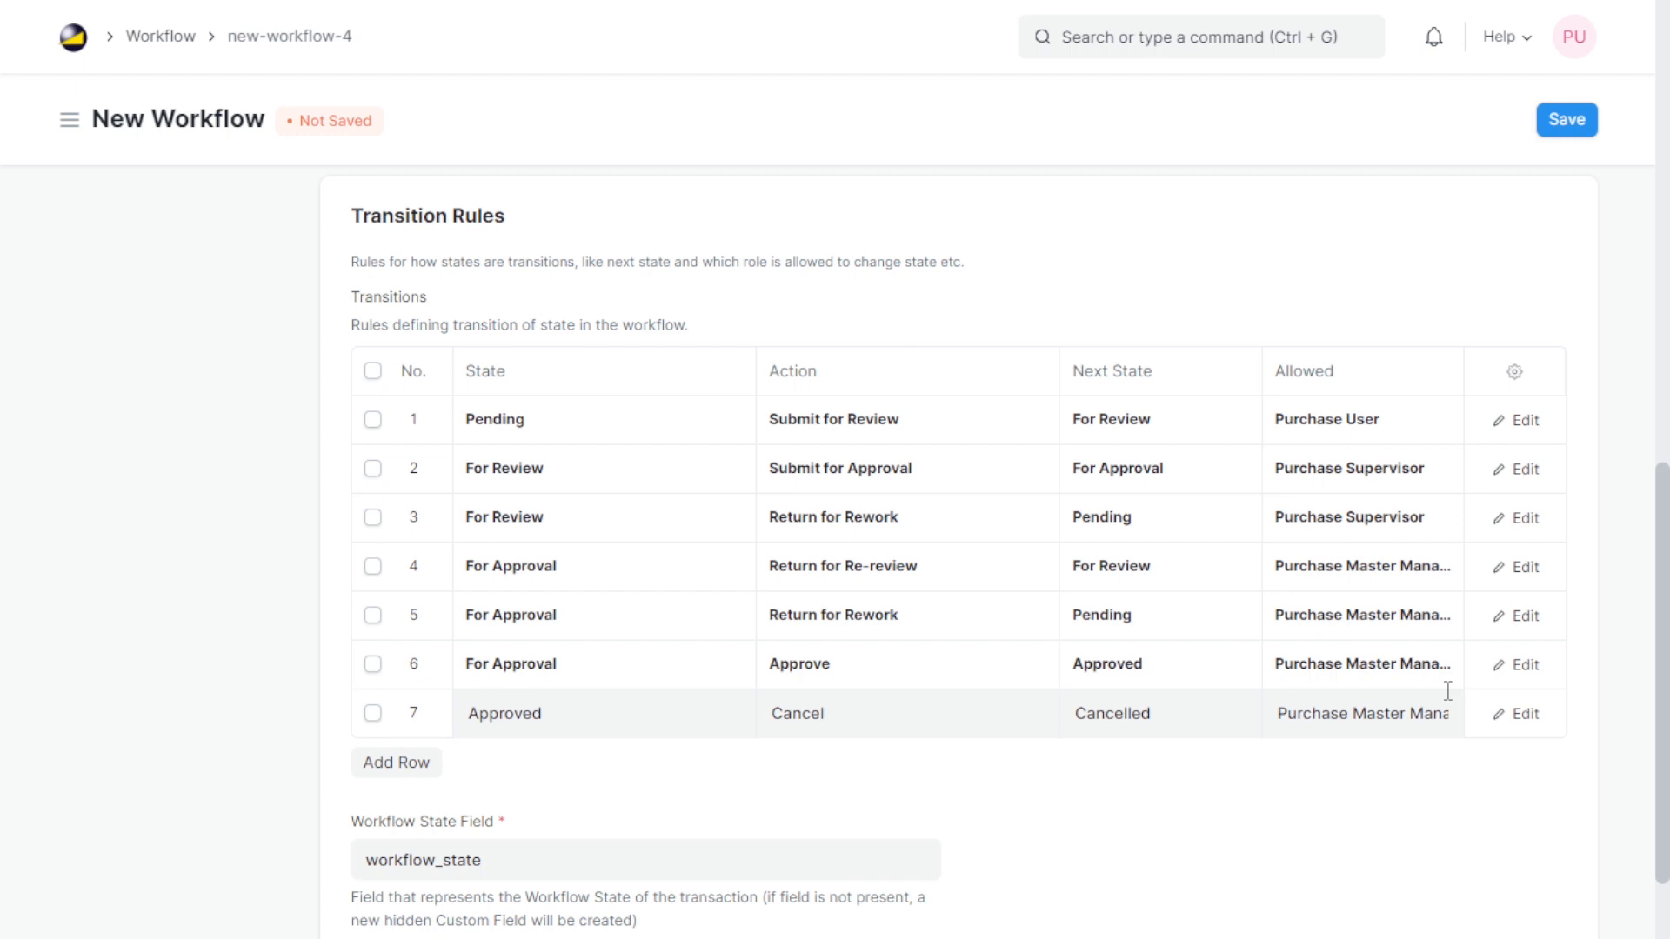
{"action": "left_click", "coordinate": [1564, 120]}
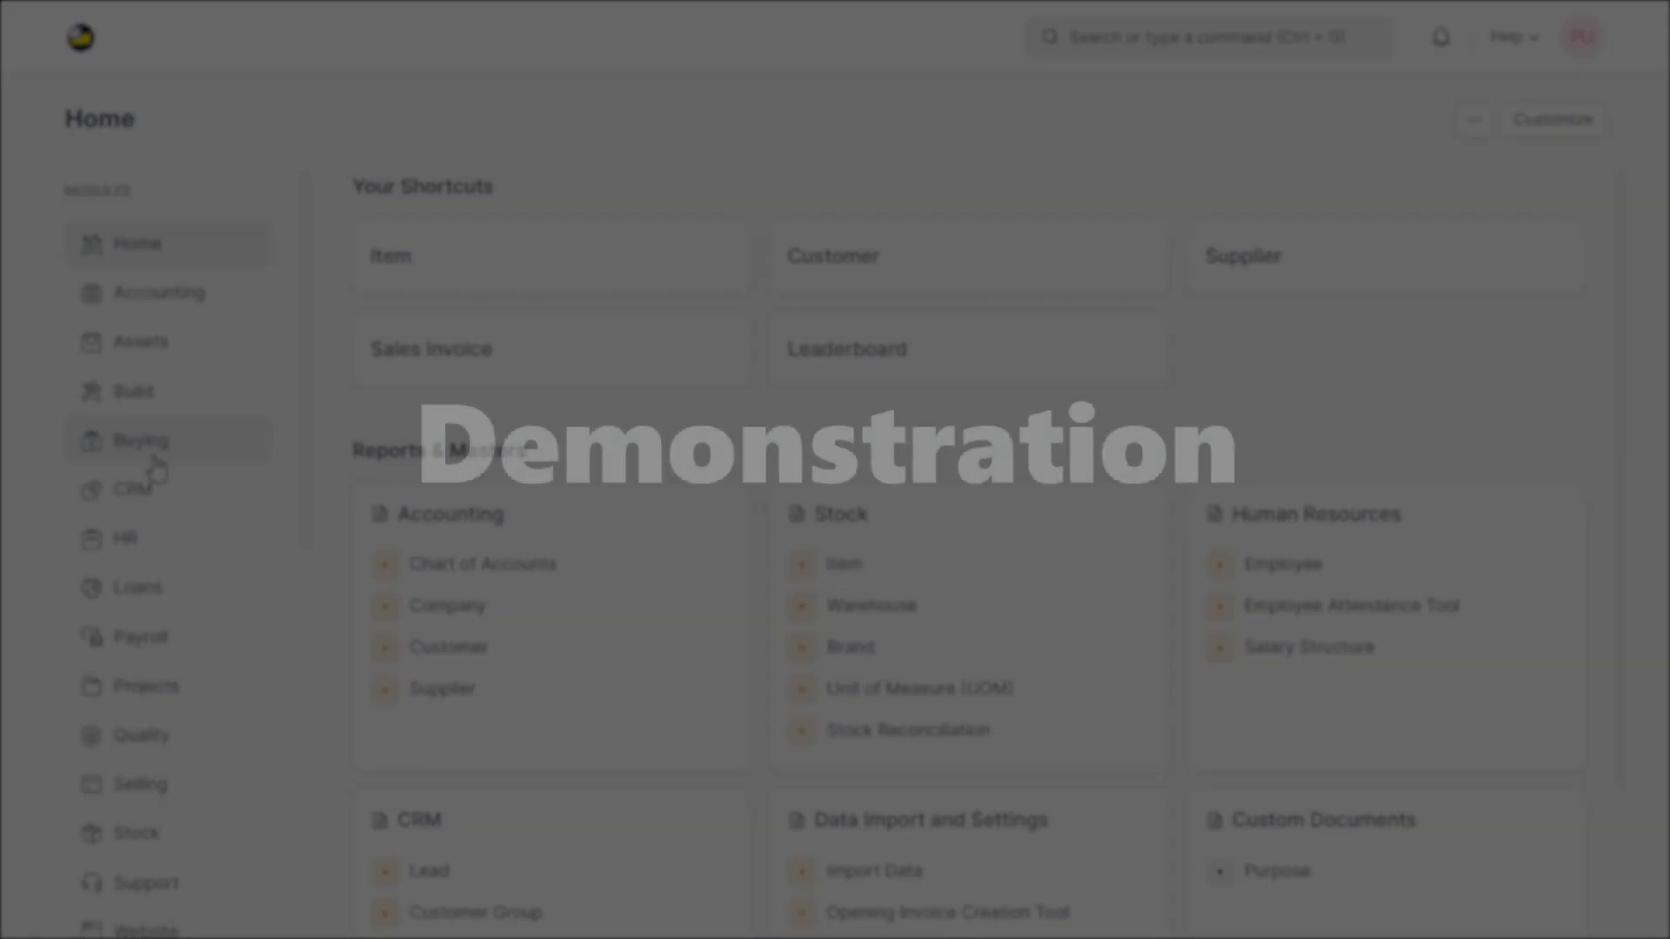
Step: Start a new purchase order from the Buying module and check the roles assigned to the Purchase User account
{"action": "left_click", "coordinate": [155, 451]}
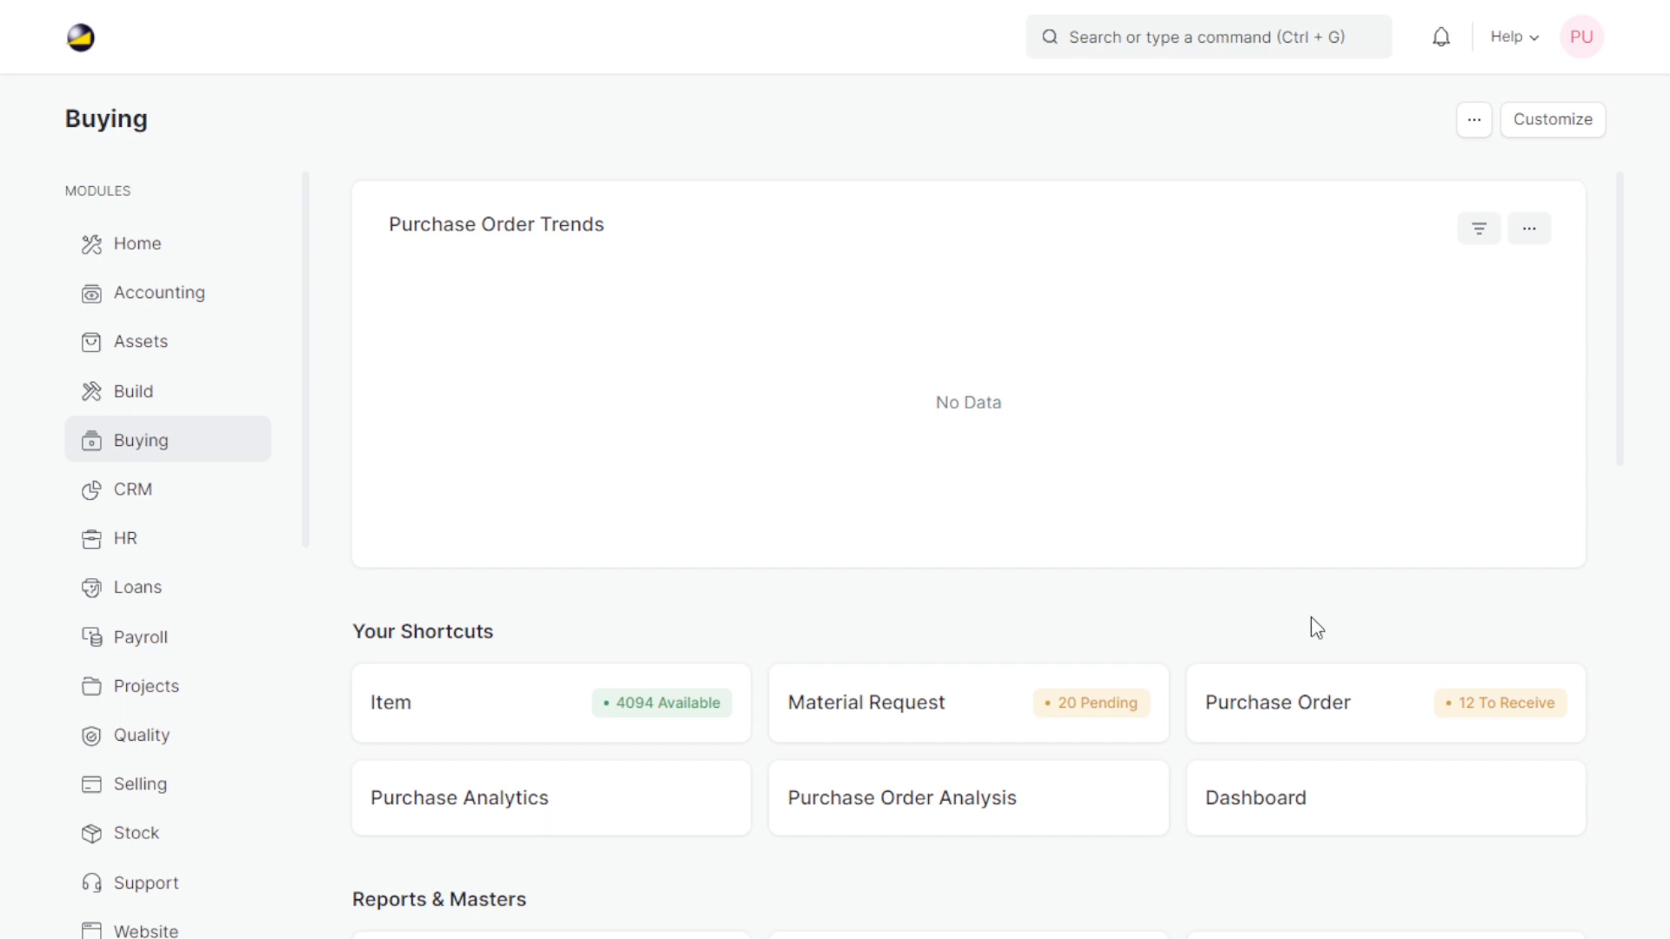
{"action": "left_click", "coordinate": [1591, 48]}
{"action": "left_click", "coordinate": [1515, 233]}
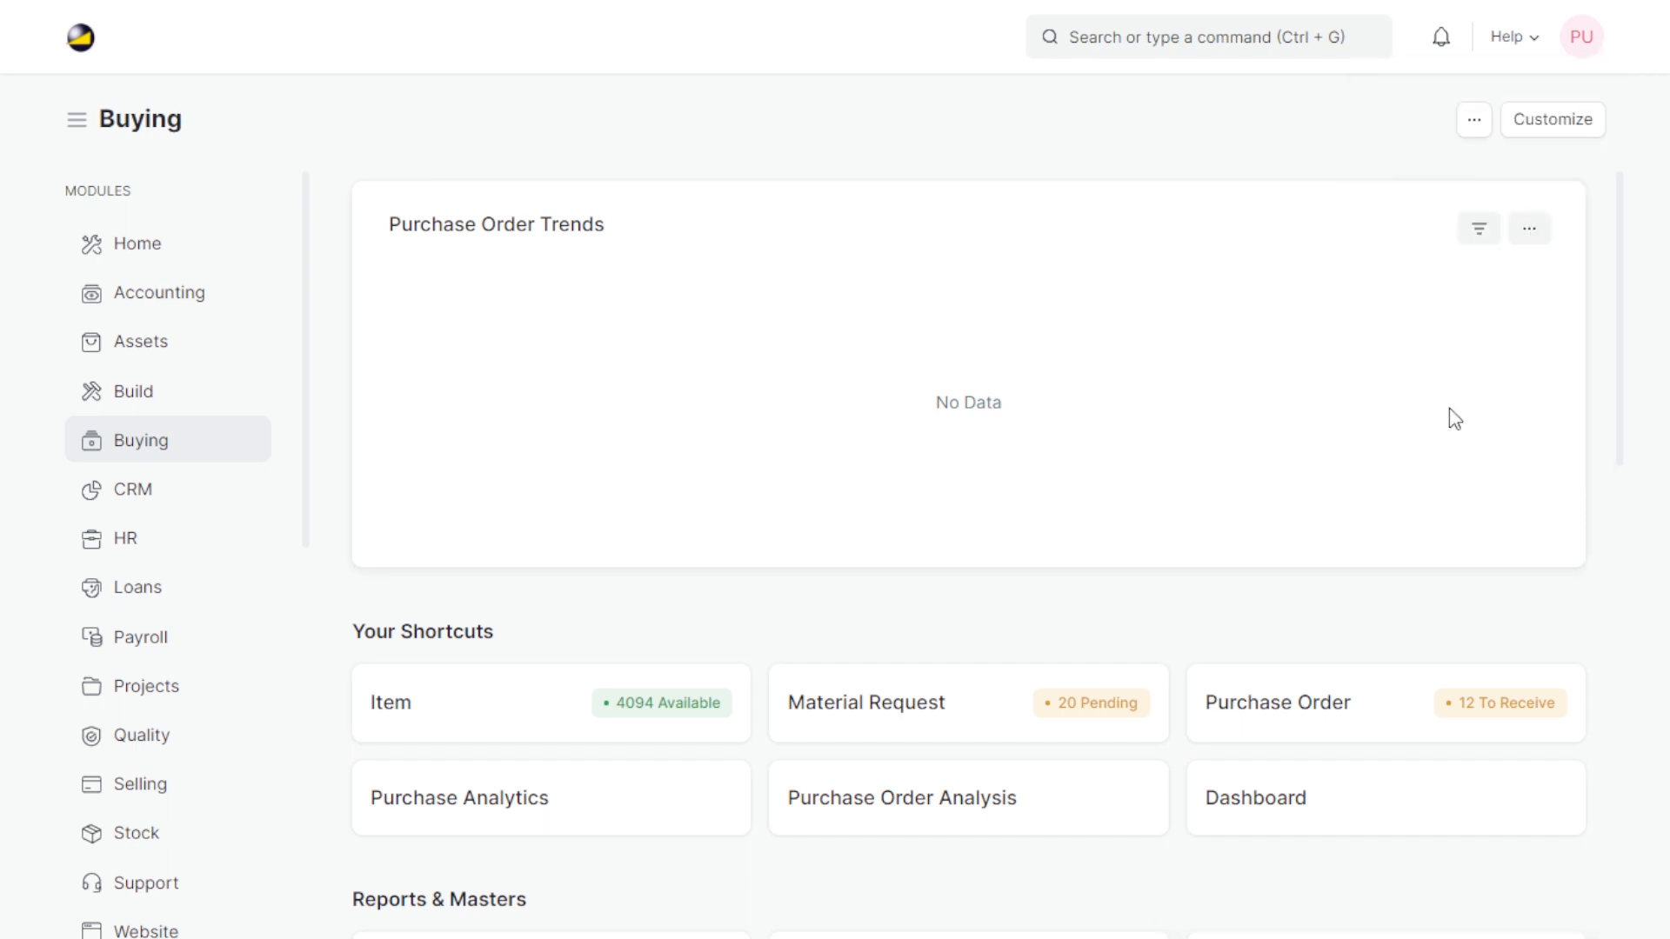
{"action": "left_click", "coordinate": [1387, 707]}
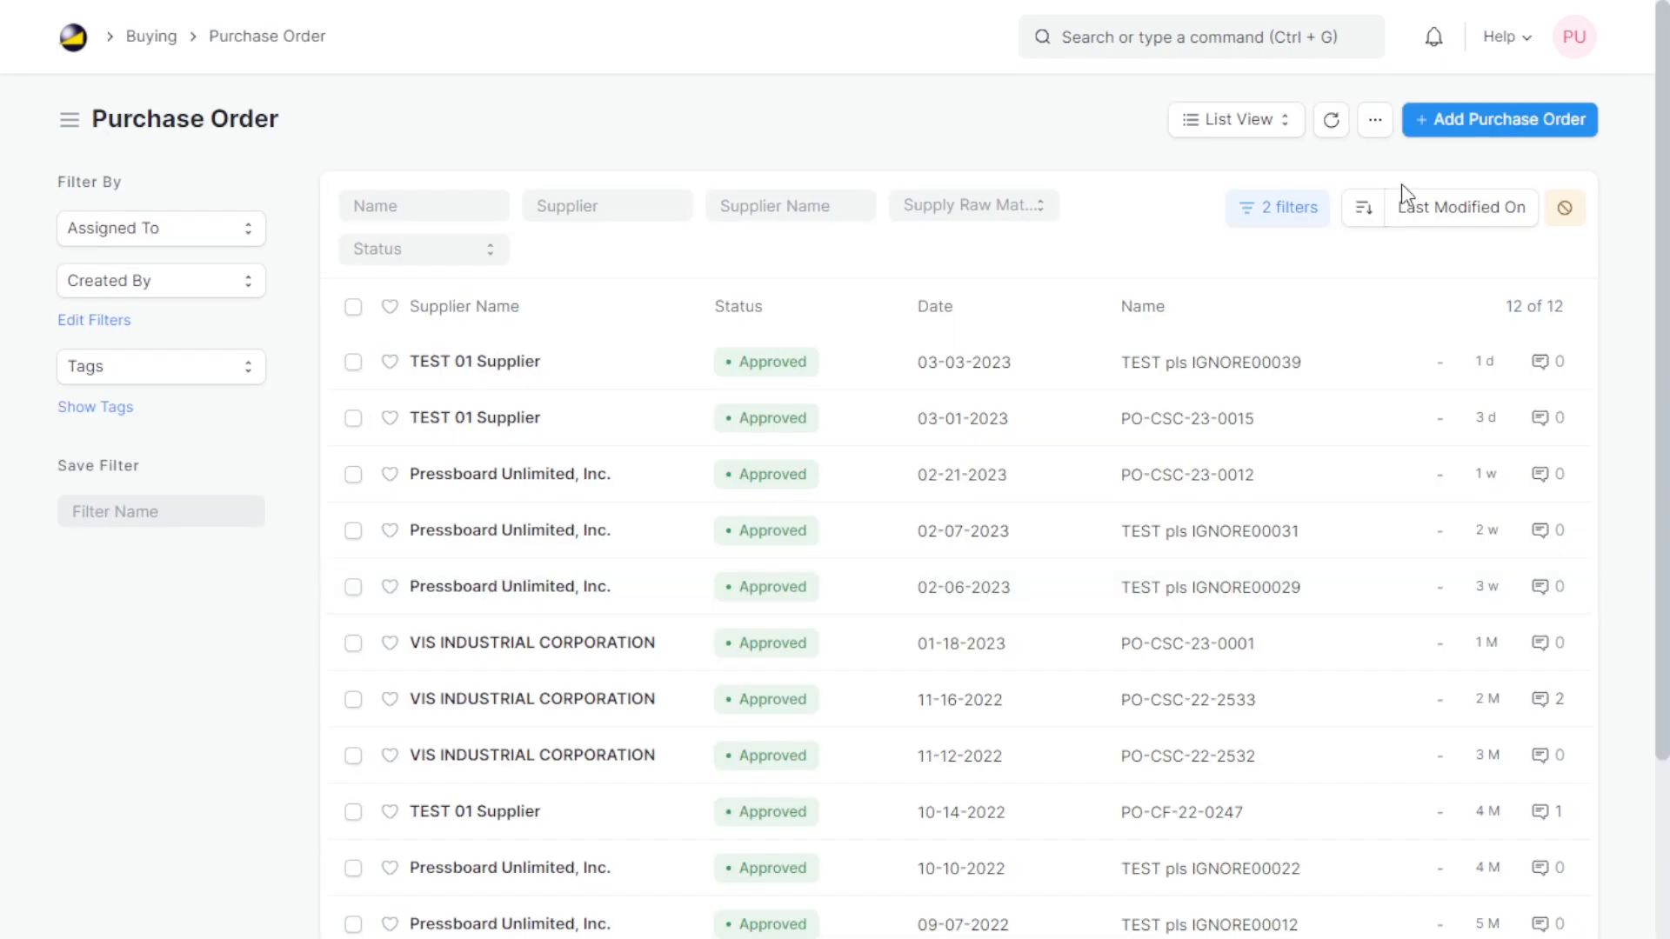
{"action": "left_click", "coordinate": [1446, 129]}
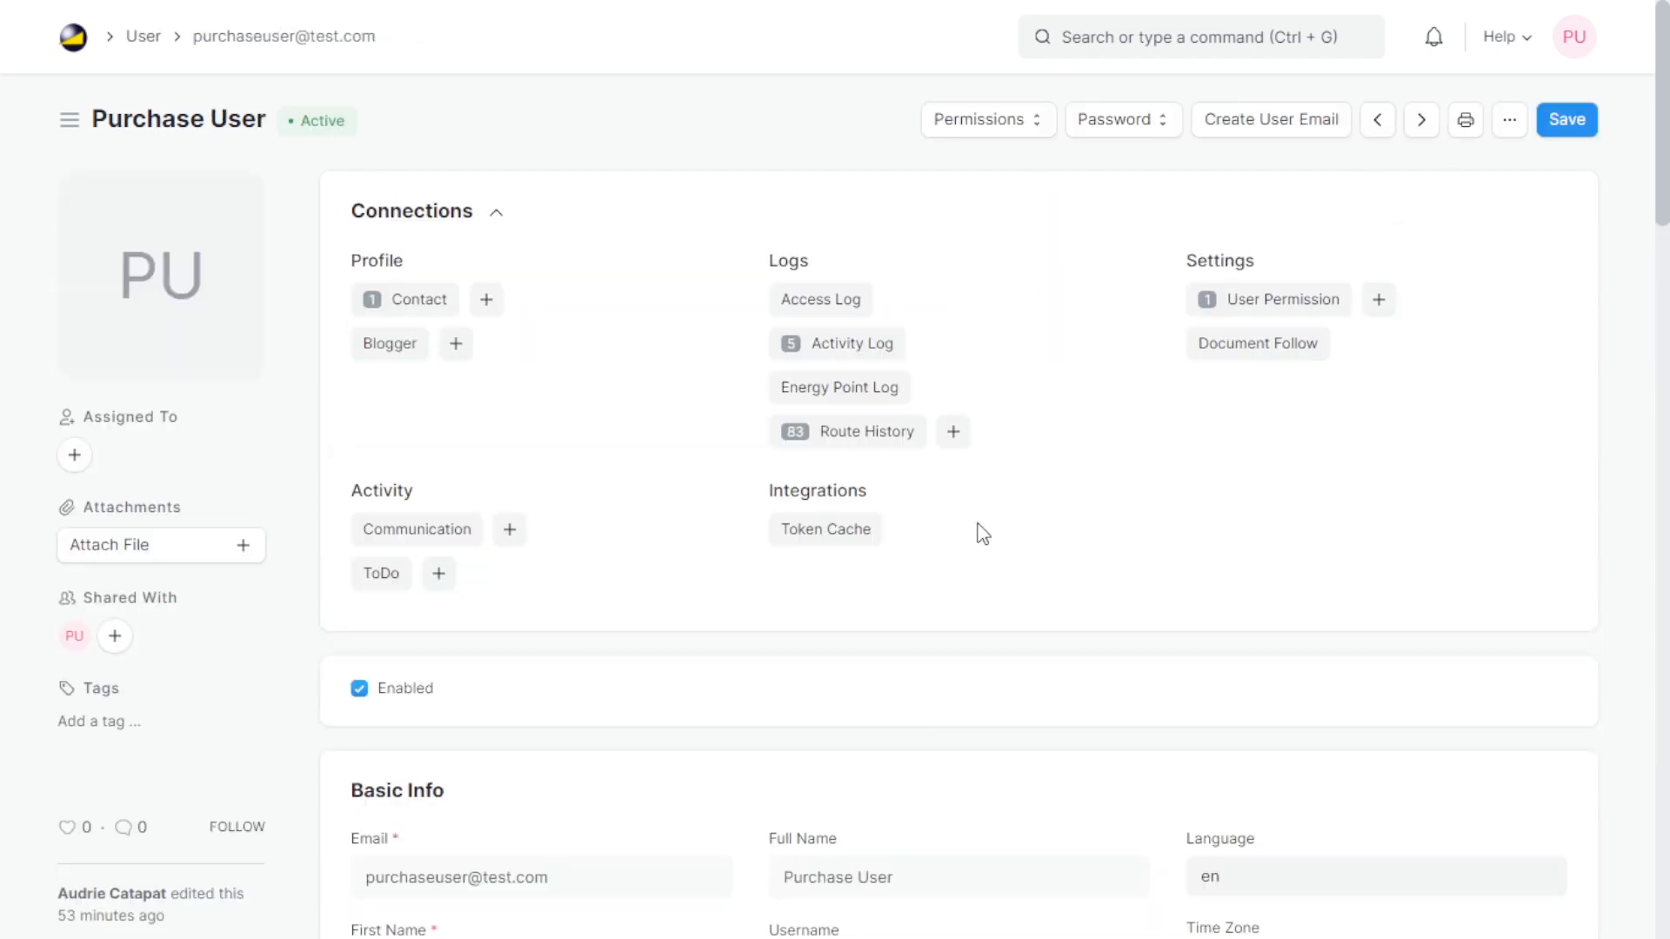
{"action": "scroll", "coordinate": [983, 534], "scroll_direction": "down", "scroll_amount": 10}
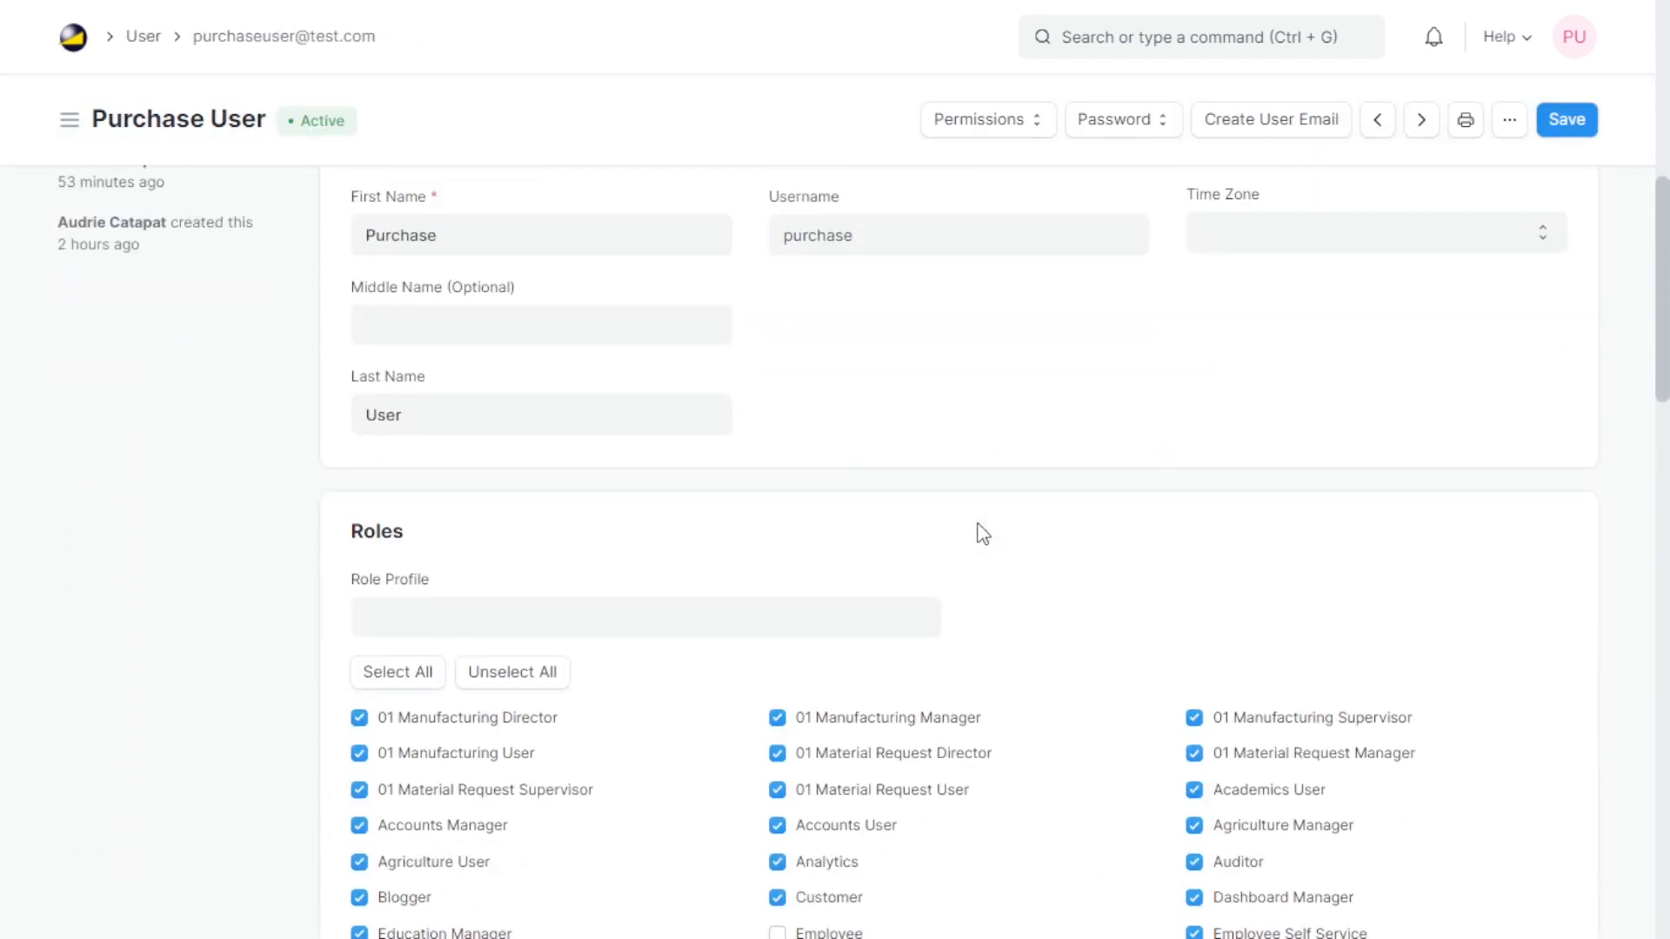
{"action": "scroll", "coordinate": [981, 535], "scroll_direction": "down", "scroll_amount": 8}
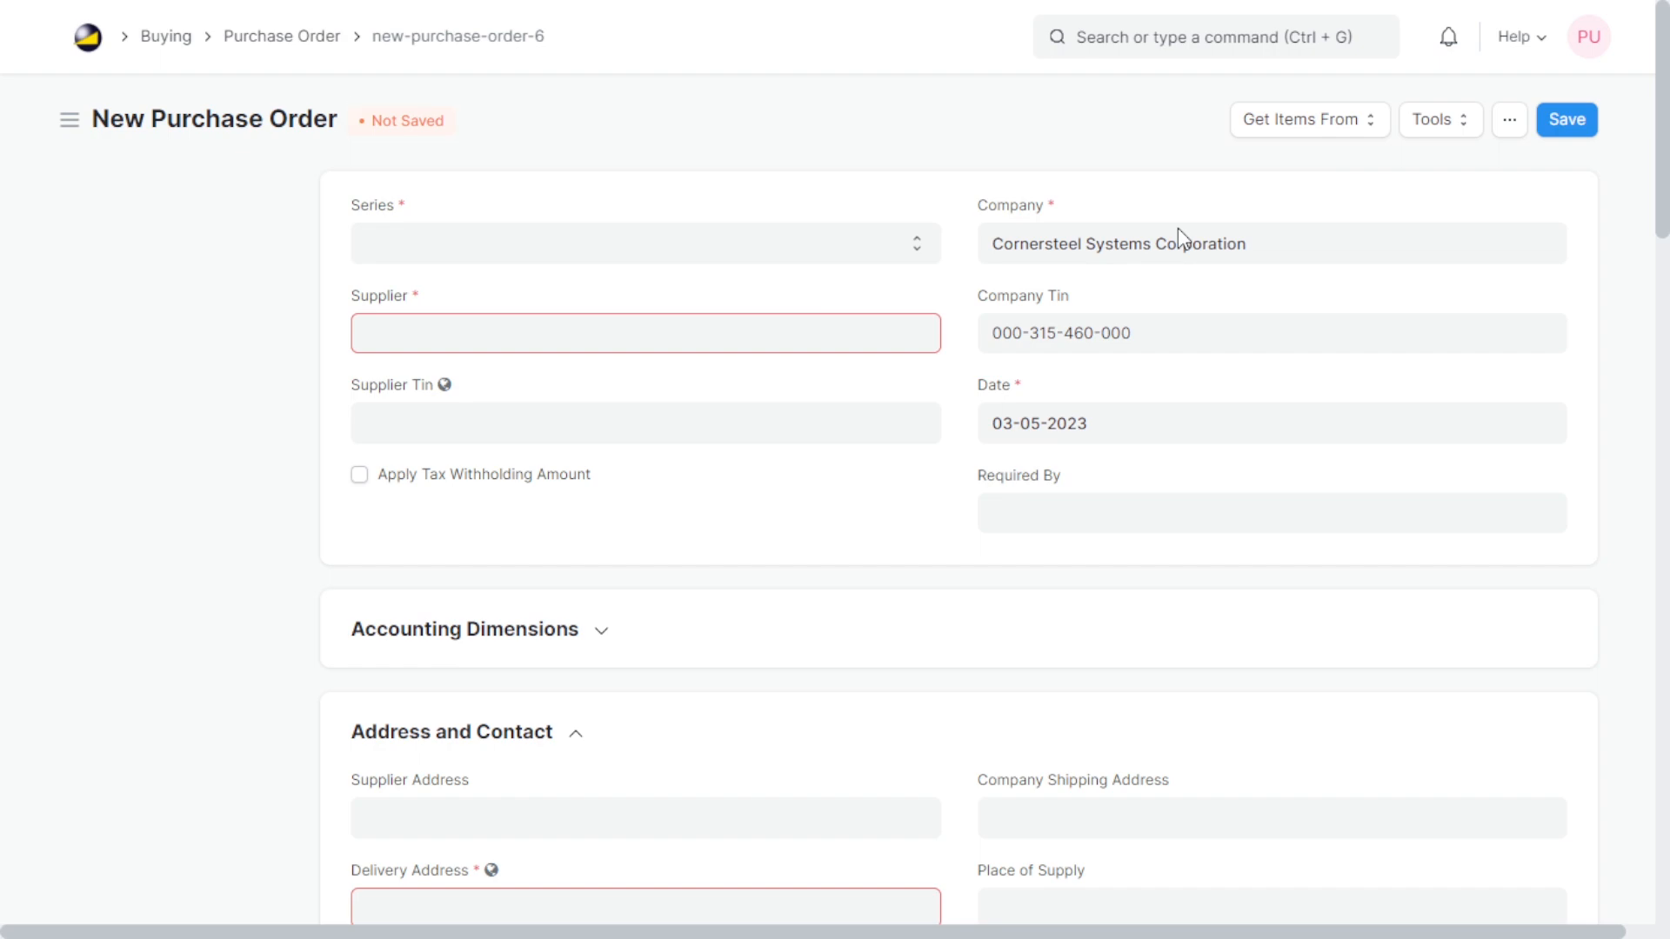
Step: Try Cornersteel as the new purchase order's supplier and get items from the material requests
{"action": "scroll", "coordinate": [556, 522], "scroll_direction": "down", "scroll_amount": 15}
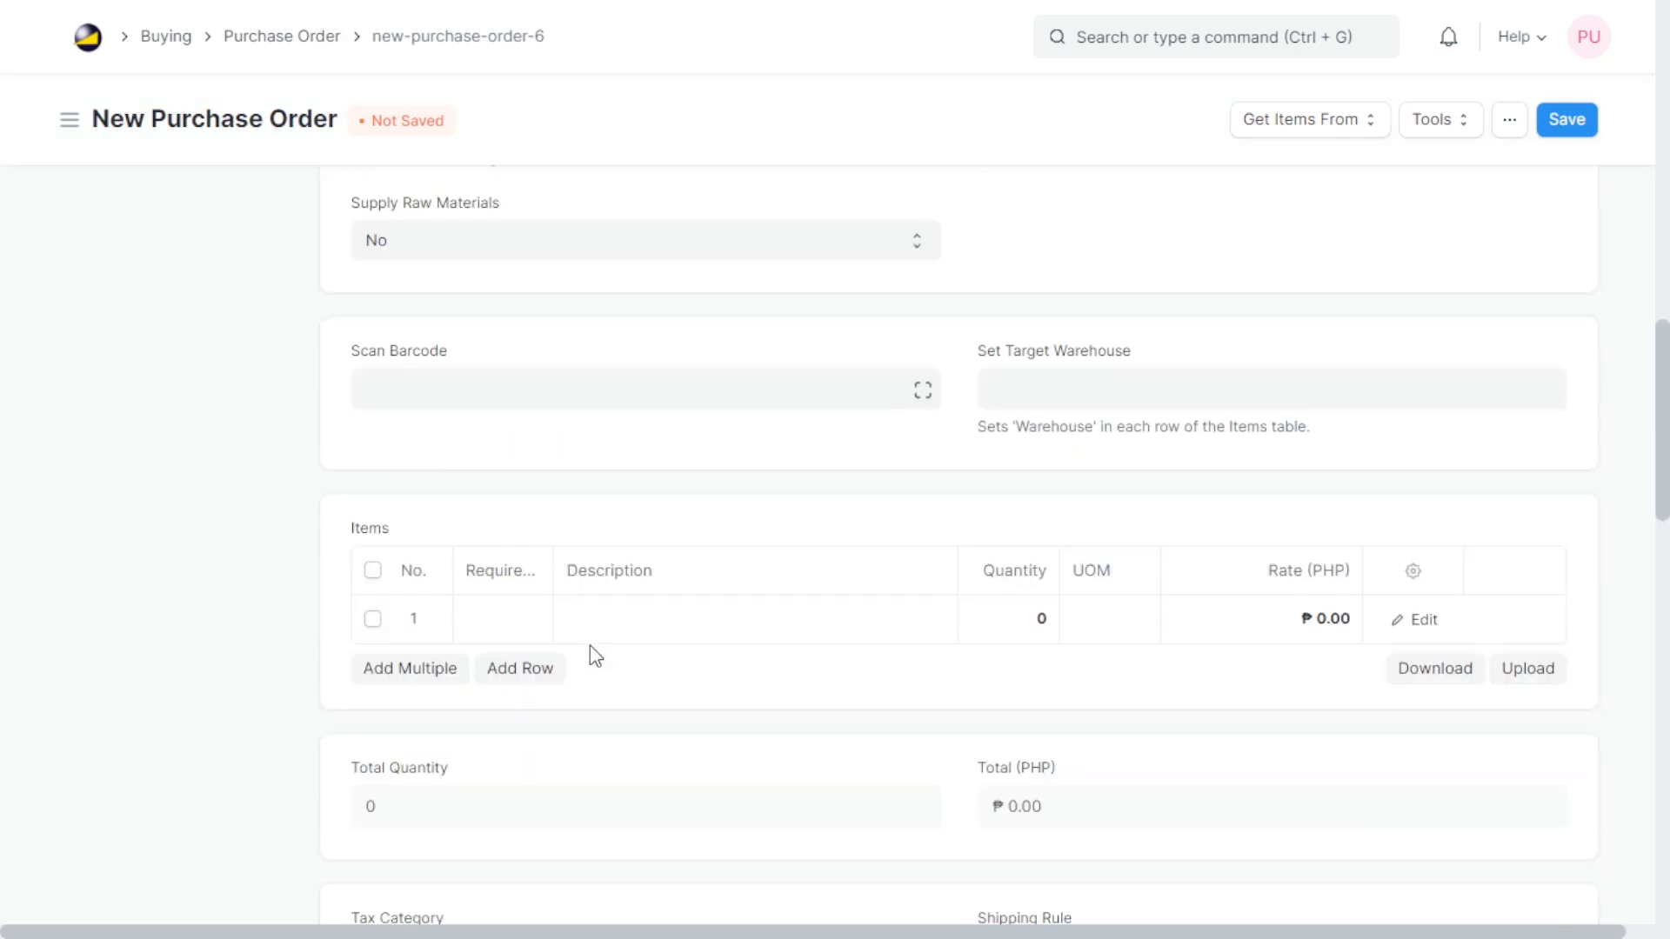
{"action": "left_click", "coordinate": [671, 615]}
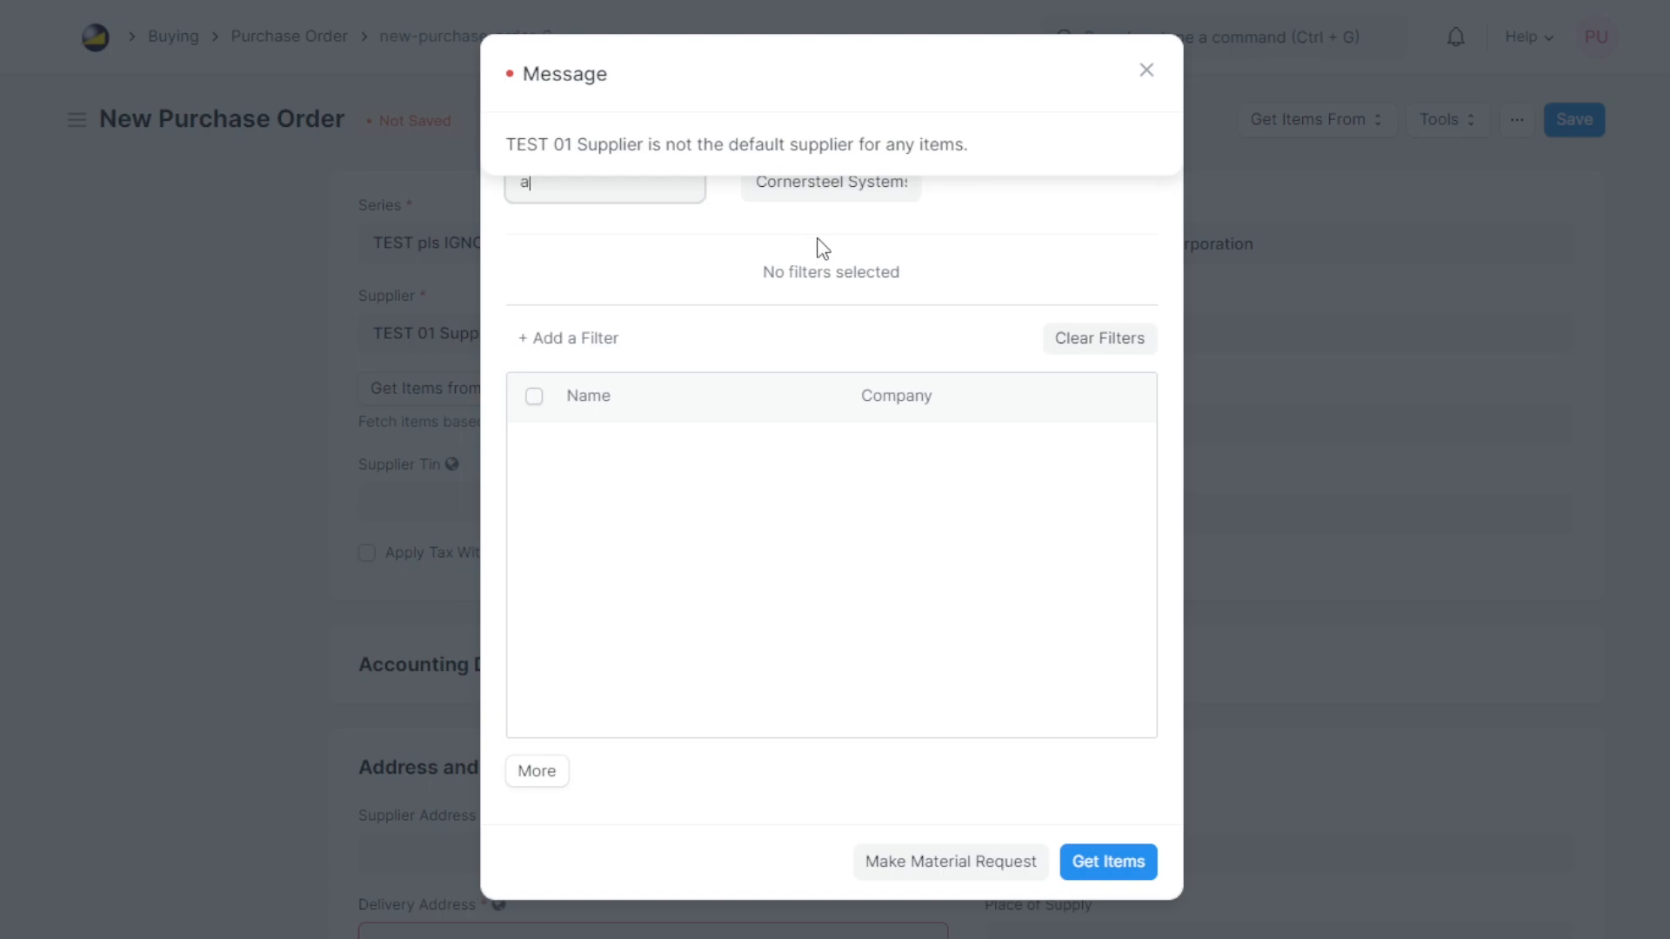
{"action": "key", "text": "Escape"}
{"action": "triple_click", "coordinate": [563, 328]}
{"action": "type", "text": "Corner"}
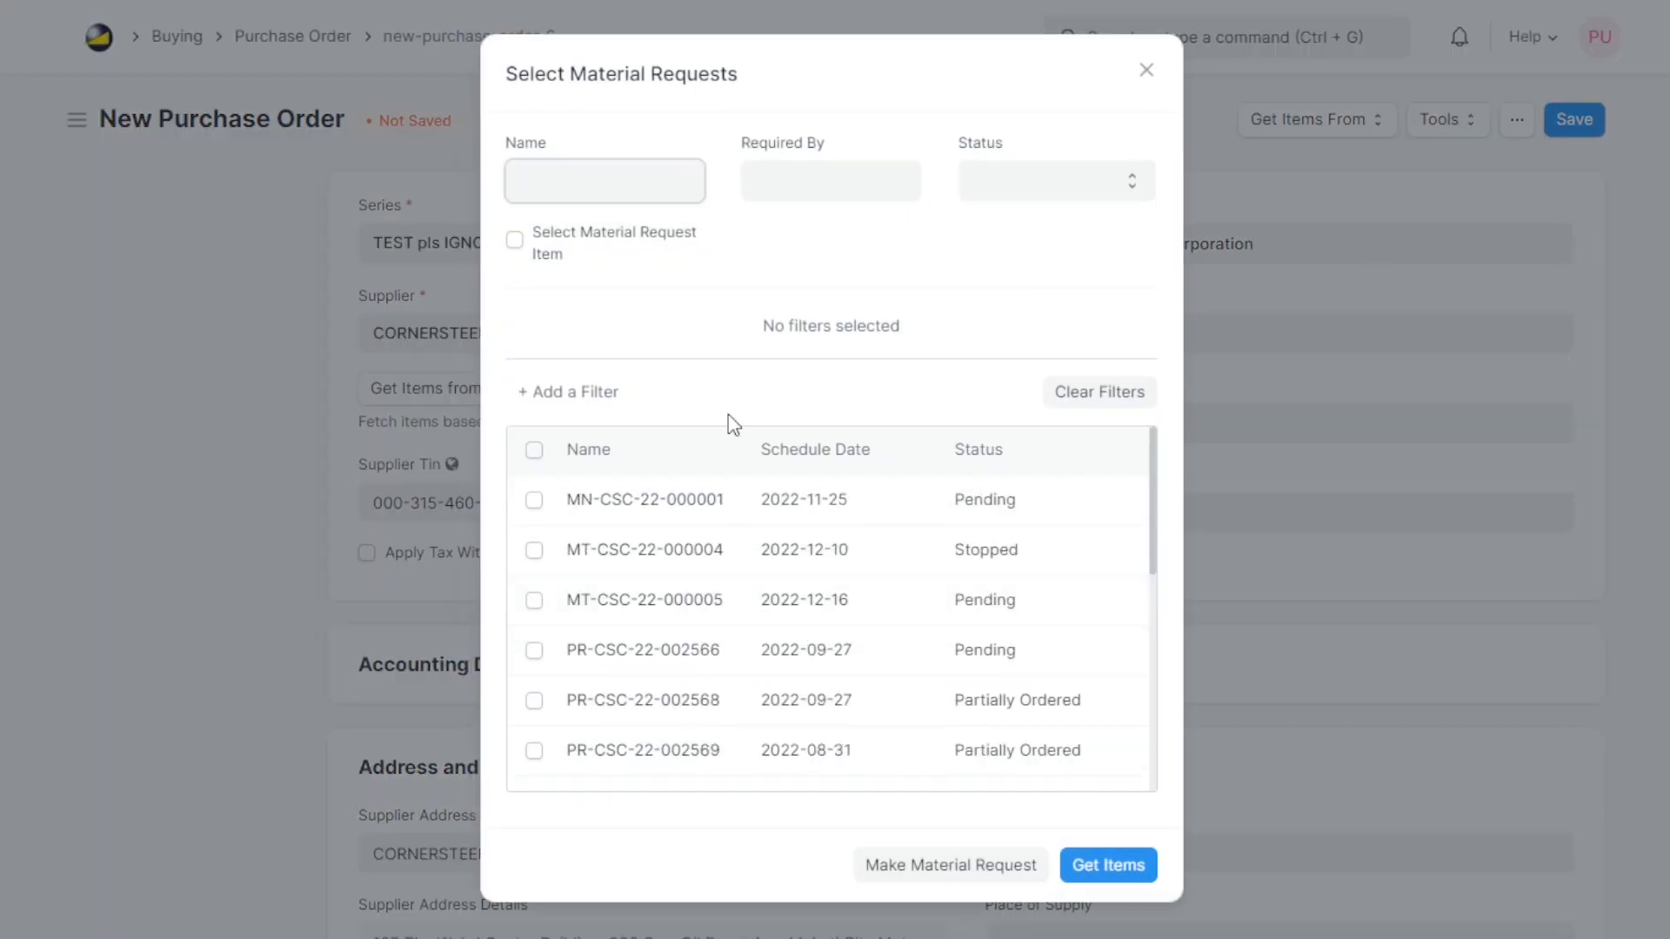
{"action": "left_click", "coordinate": [1119, 879]}
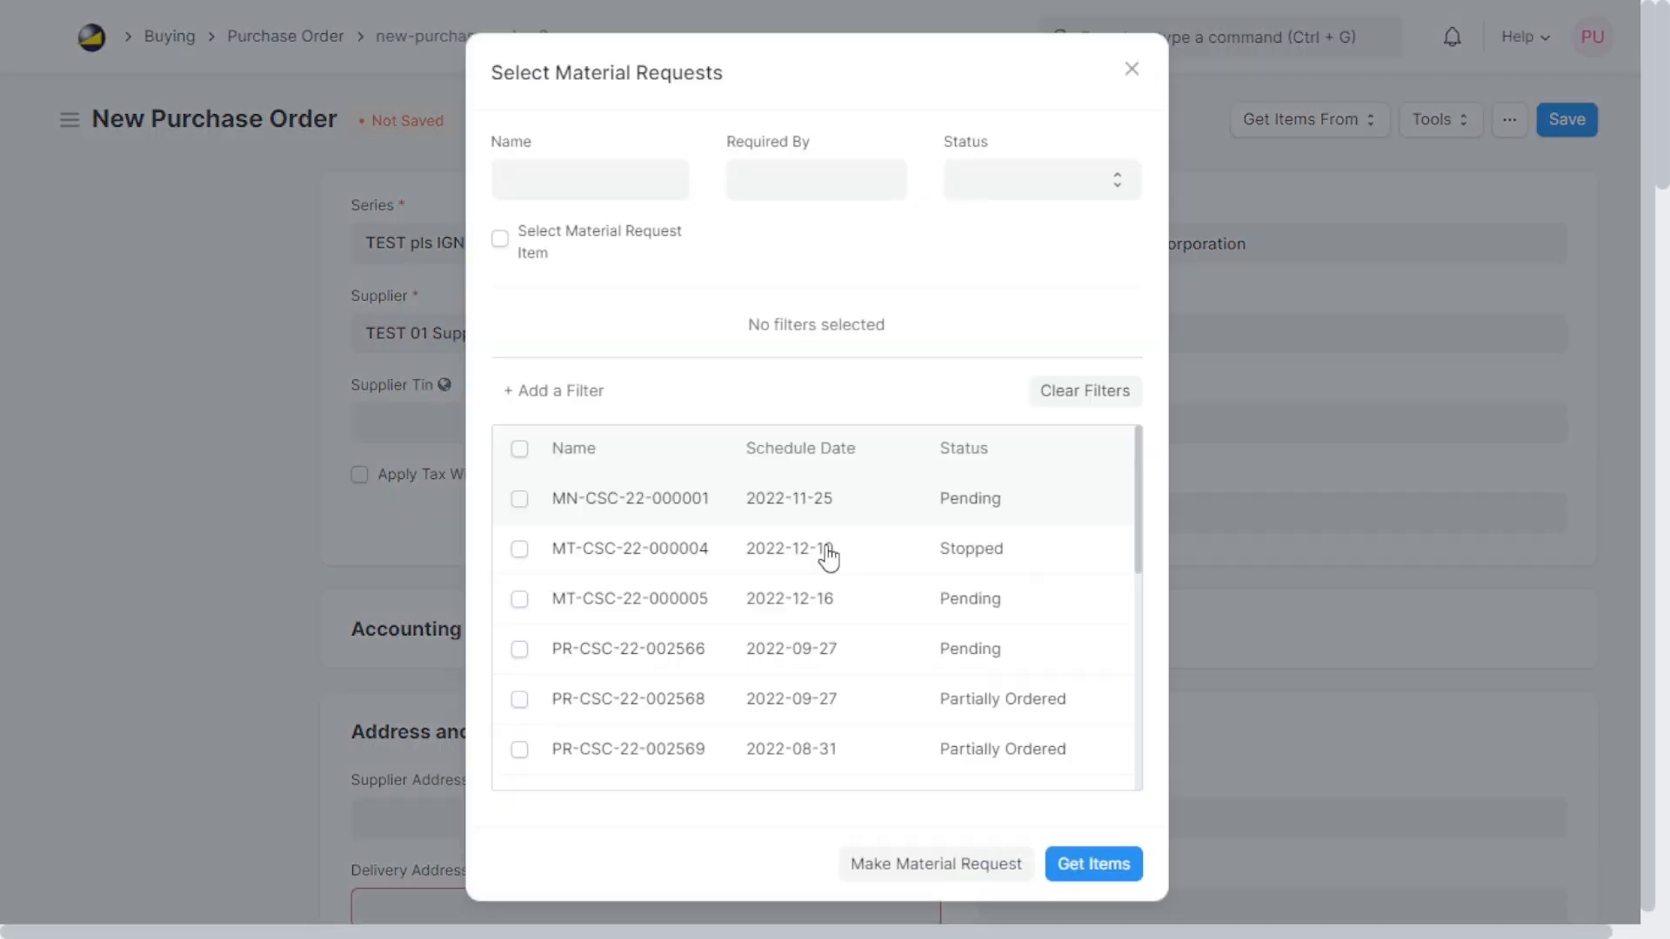
Step: Get items from the material requests for the TEST 01 Supplier order and fill in the delivery address
{"action": "left_click", "coordinate": [1106, 865]}
{"action": "scroll", "coordinate": [812, 552], "scroll_direction": "down", "scroll_amount": 7}
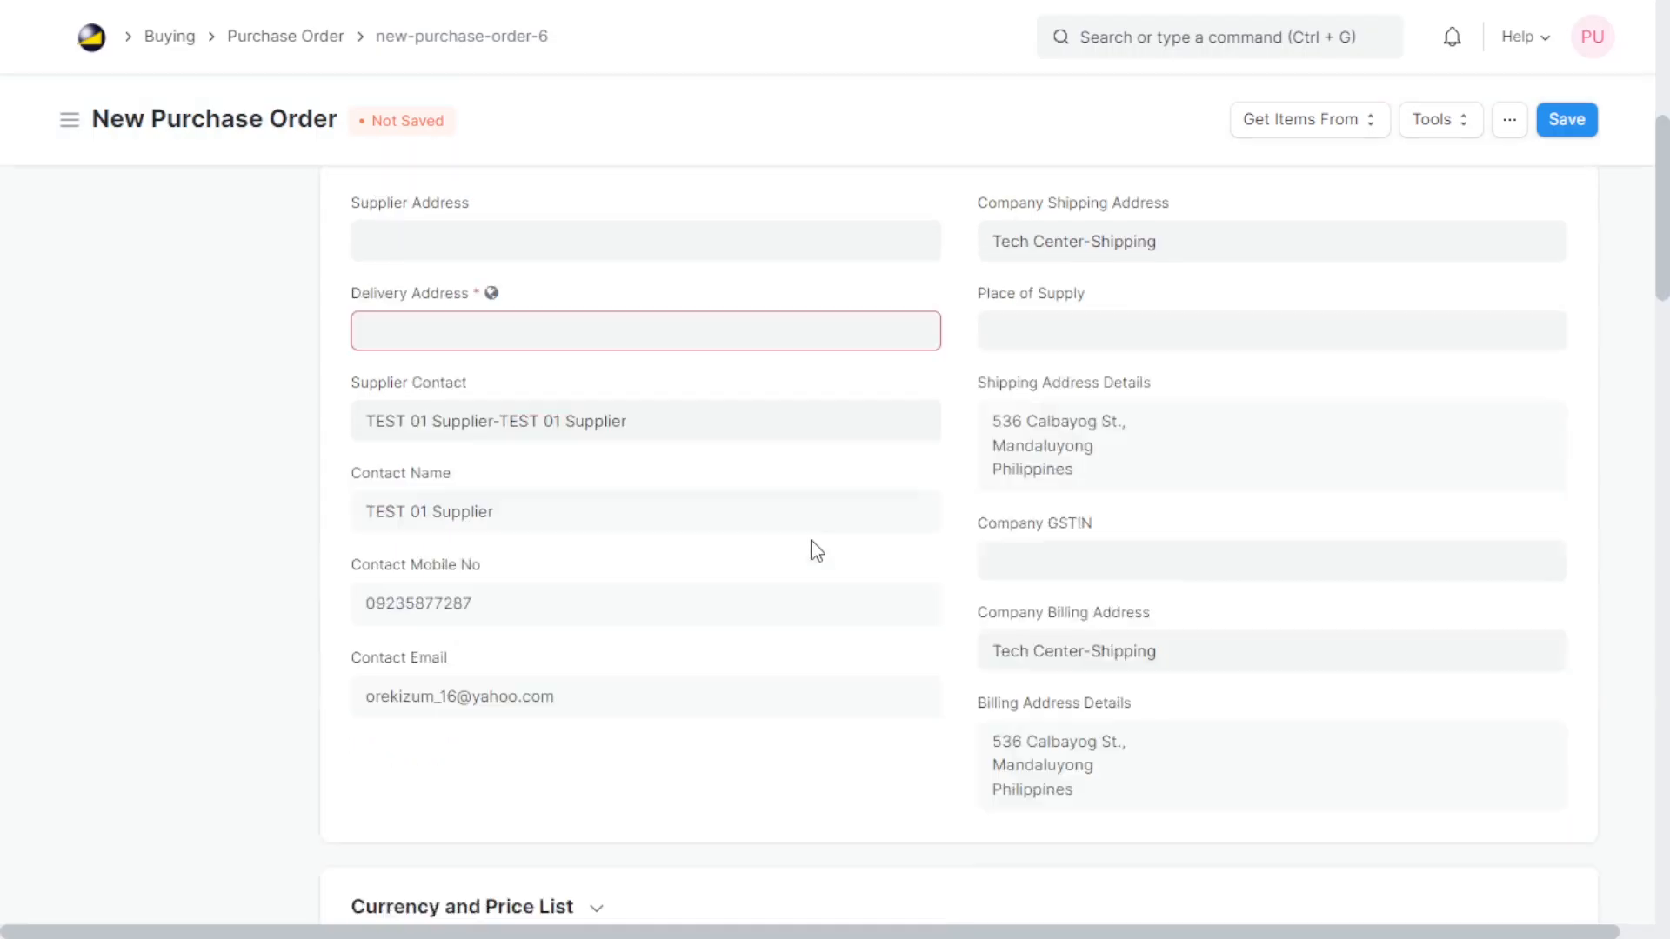
{"action": "scroll", "coordinate": [812, 551], "scroll_direction": "up", "scroll_amount": 4}
{"action": "left_click", "coordinate": [553, 663]}
{"action": "type", "text": "Mandaluyong"}
Step: Check the Preparer and Preparer Name fields under More Information and save the purchase order
{"action": "scroll", "coordinate": [1003, 727], "scroll_direction": "down", "scroll_amount": 10}
{"action": "left_click", "coordinate": [932, 791]}
{"action": "scroll", "coordinate": [932, 790], "scroll_direction": "down", "scroll_amount": 5}
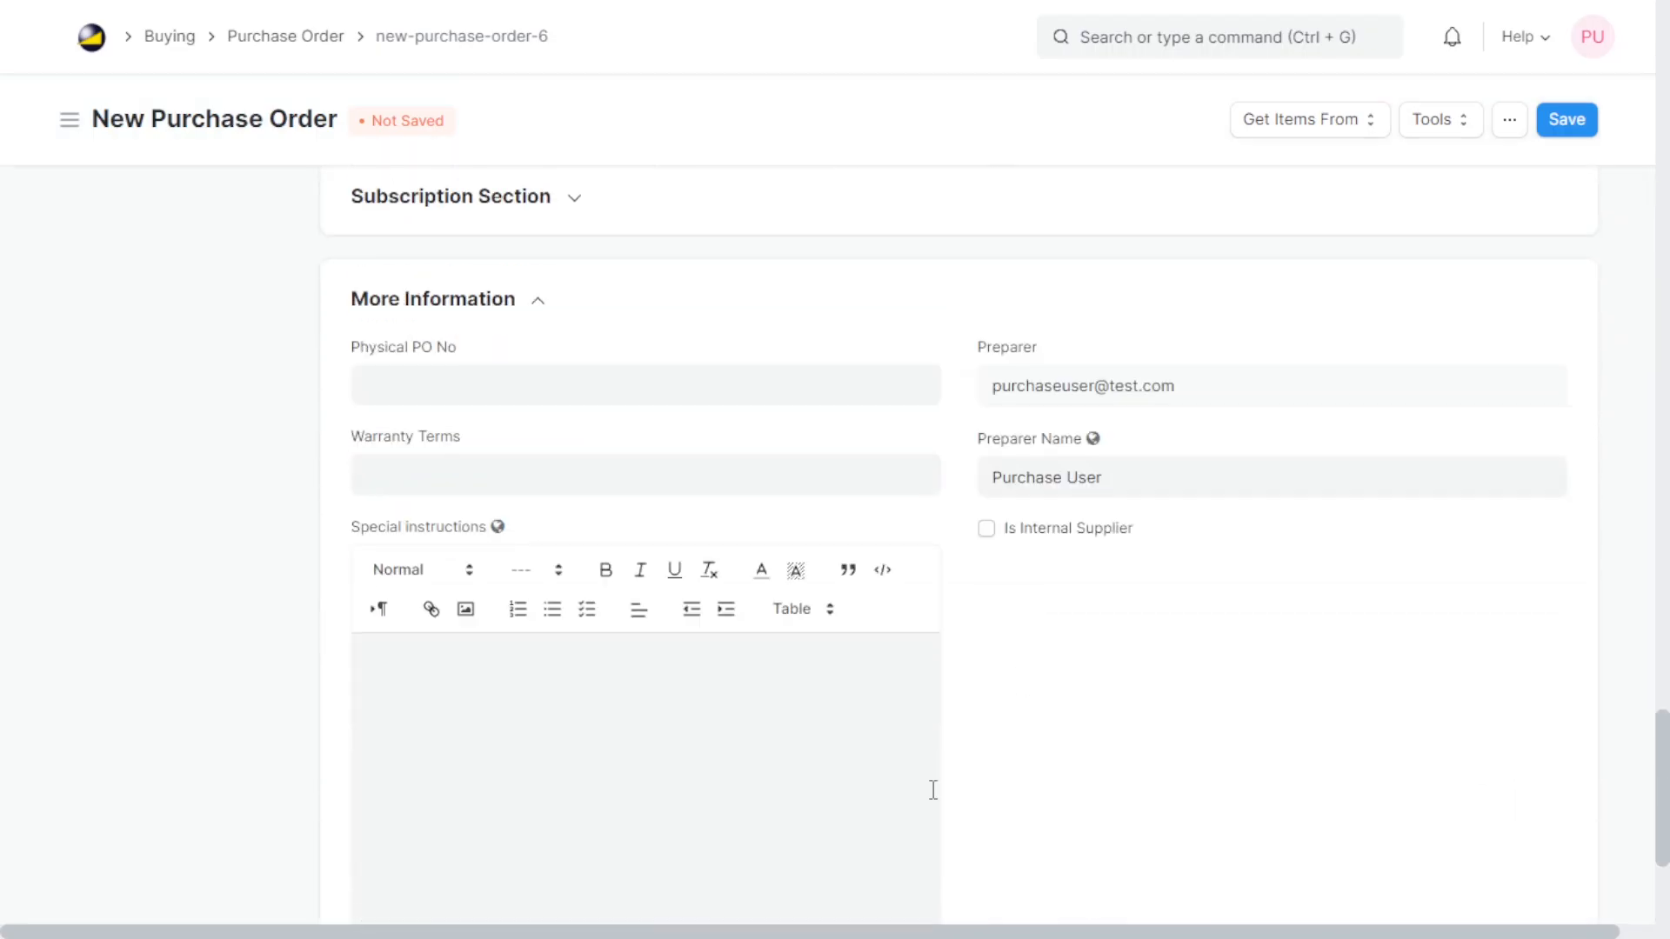
{"action": "scroll", "coordinate": [937, 781], "scroll_direction": "down", "scroll_amount": 2}
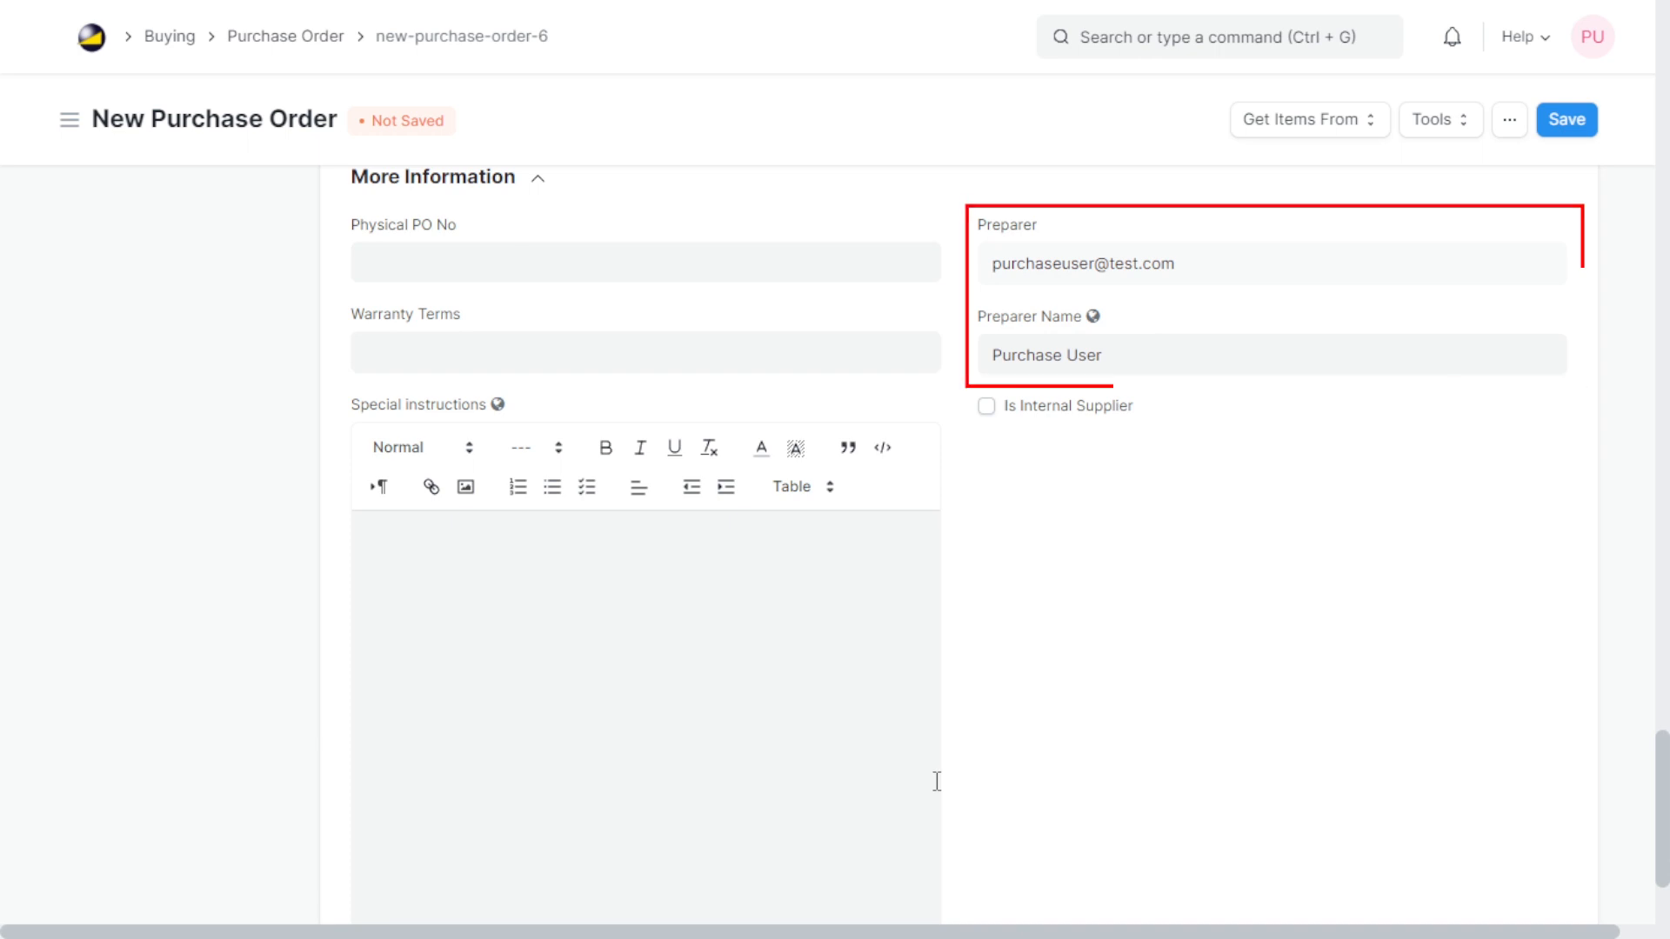
{"action": "scroll", "coordinate": [943, 790], "scroll_direction": "up", "scroll_amount": 15}
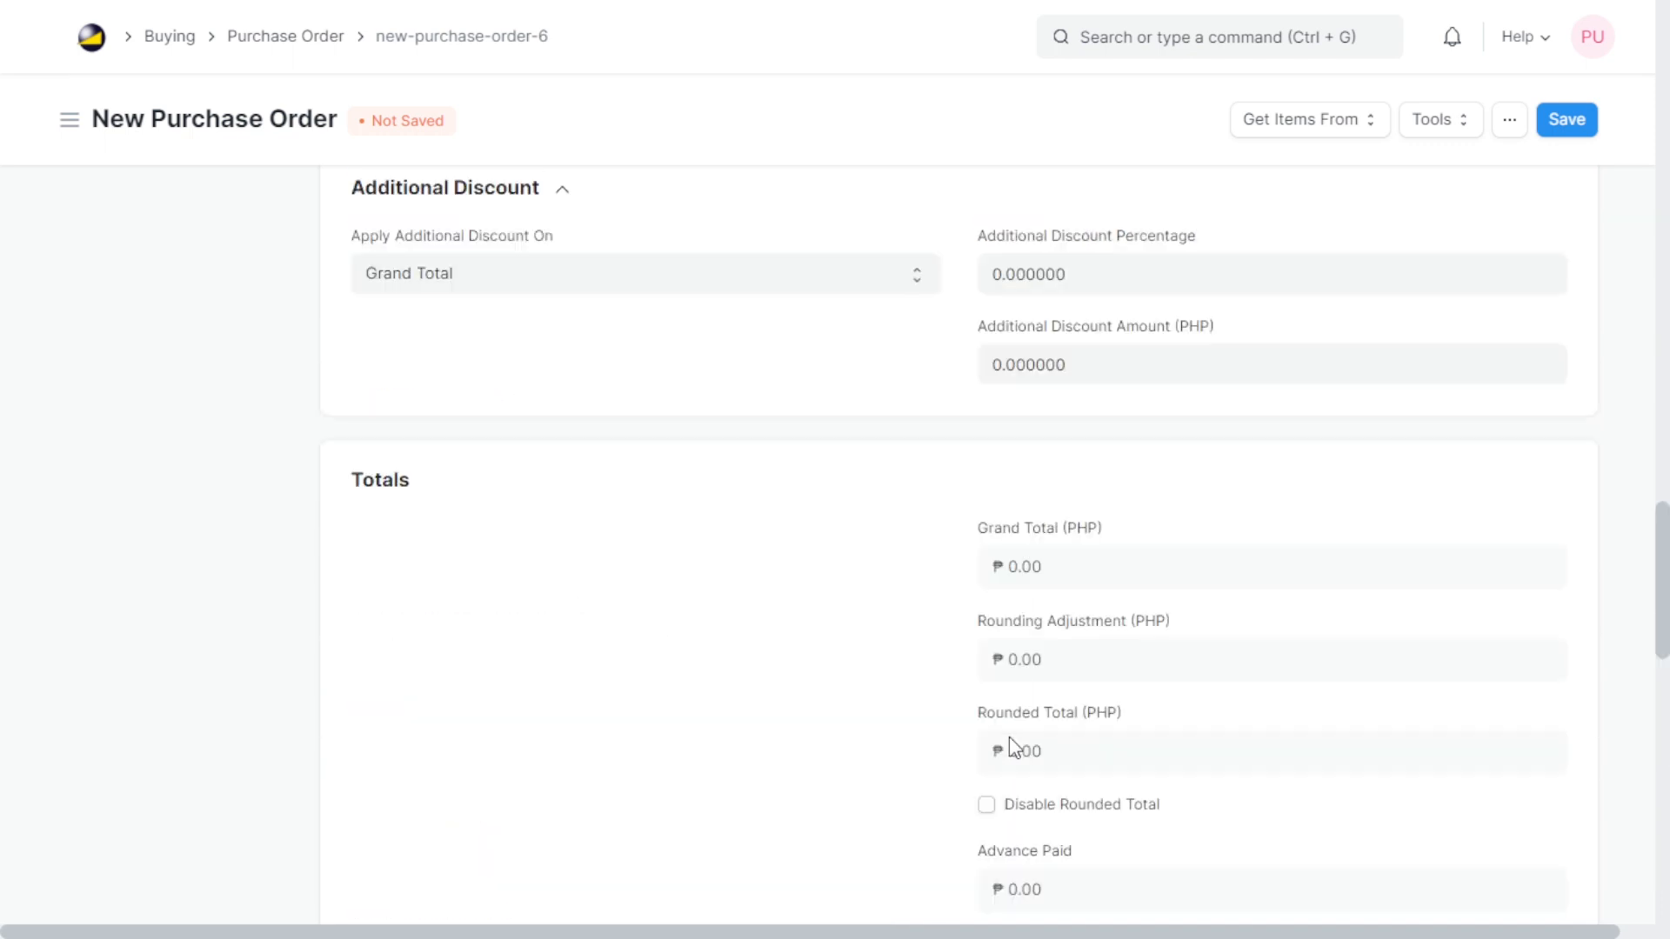
{"action": "left_click", "coordinate": [1581, 126]}
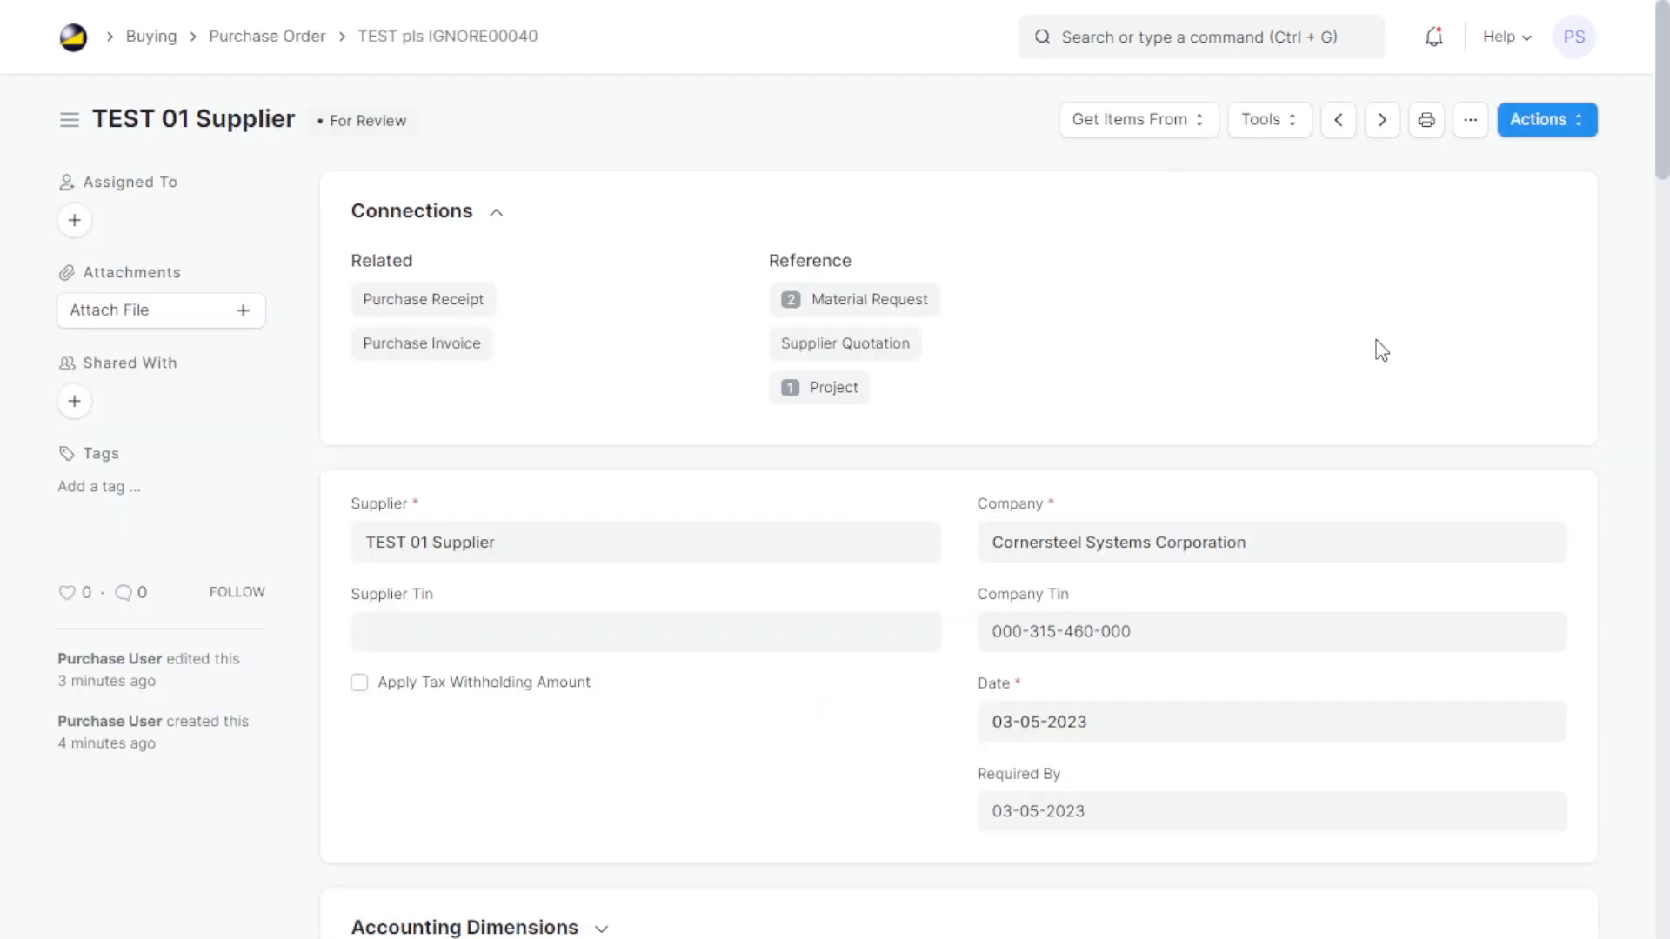
Step: Submit the TEST 01 Supplier purchase order for approval and approve it
{"action": "left_click", "coordinate": [1570, 129]}
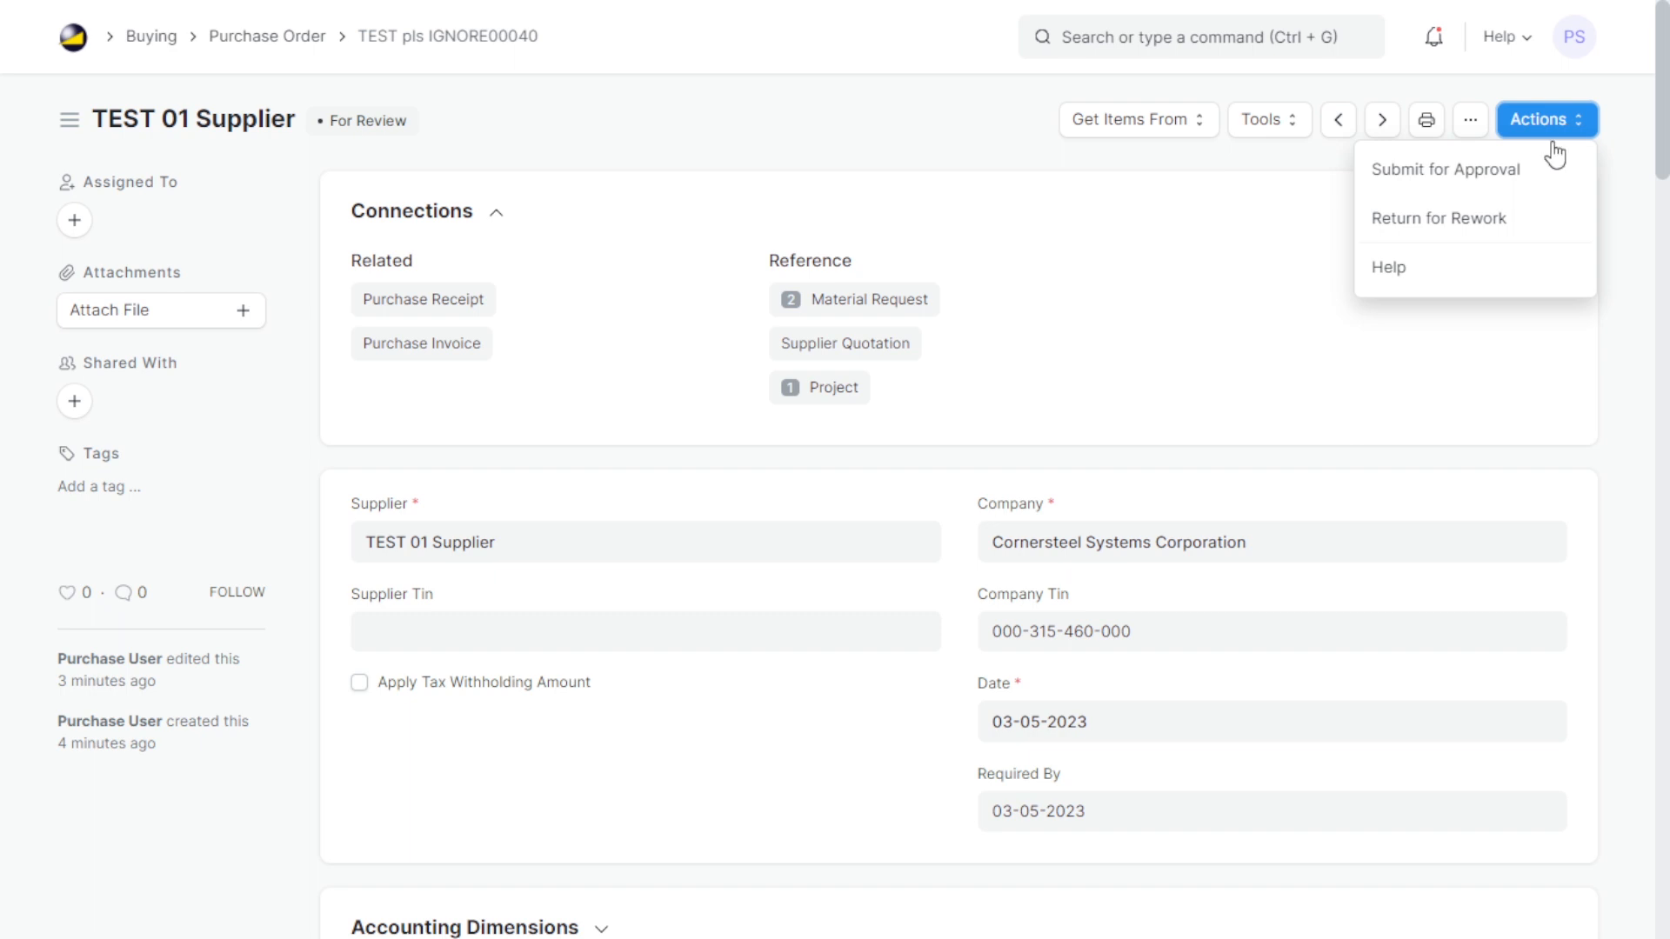
{"action": "left_click", "coordinate": [1497, 174]}
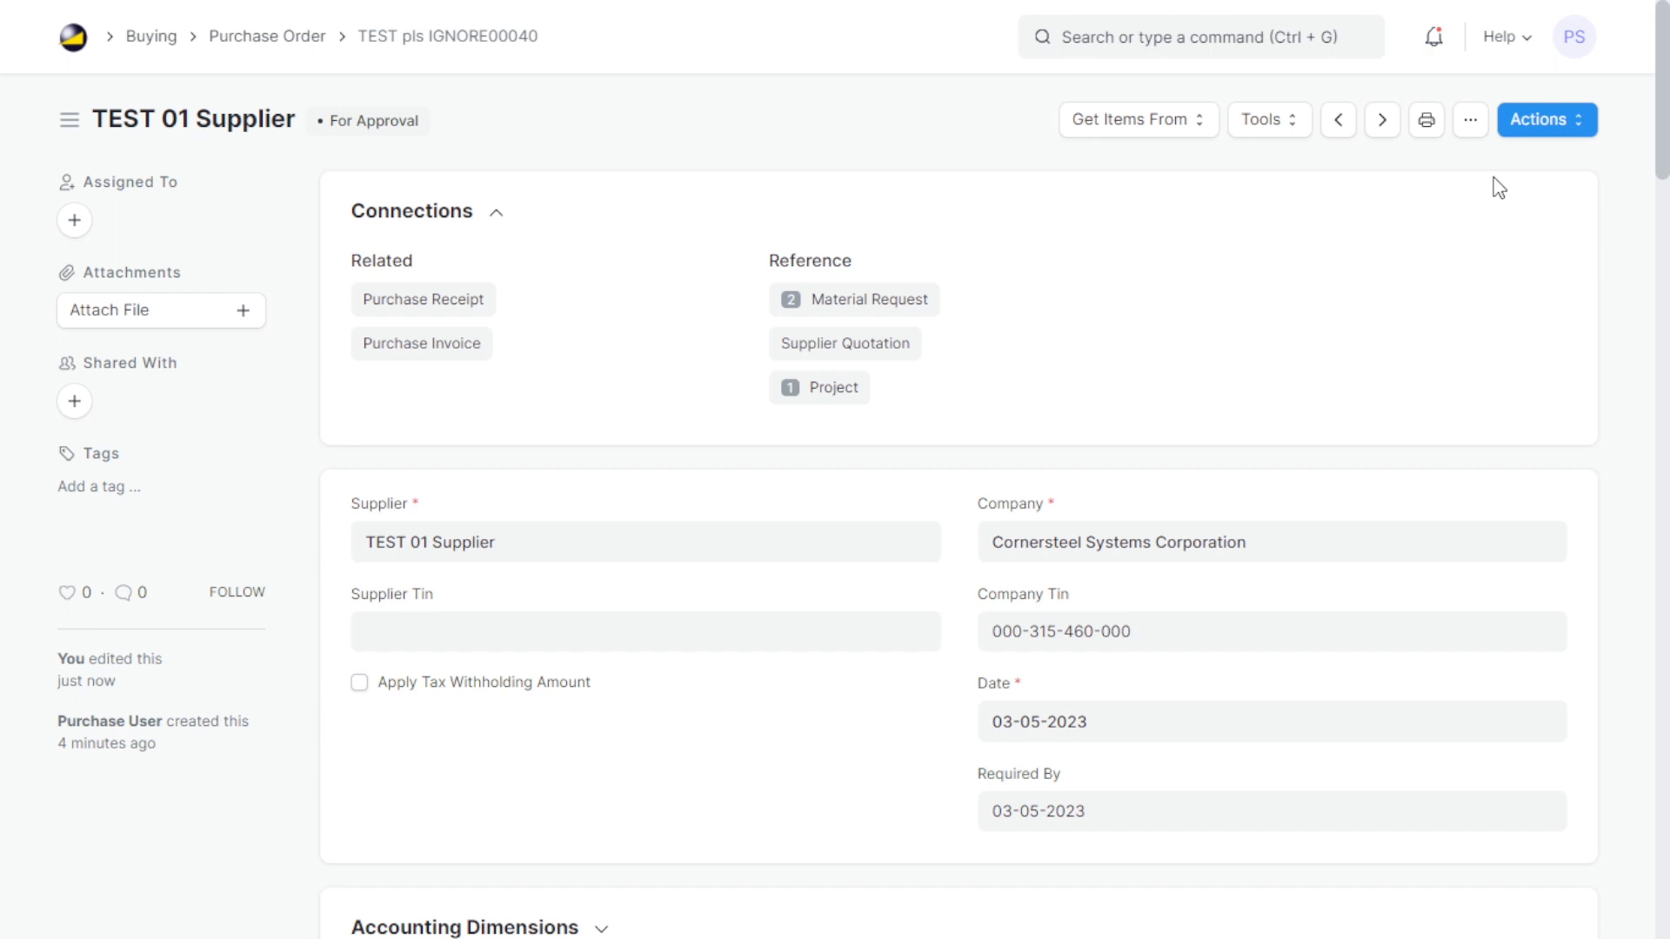
{"action": "left_click", "coordinate": [1519, 122]}
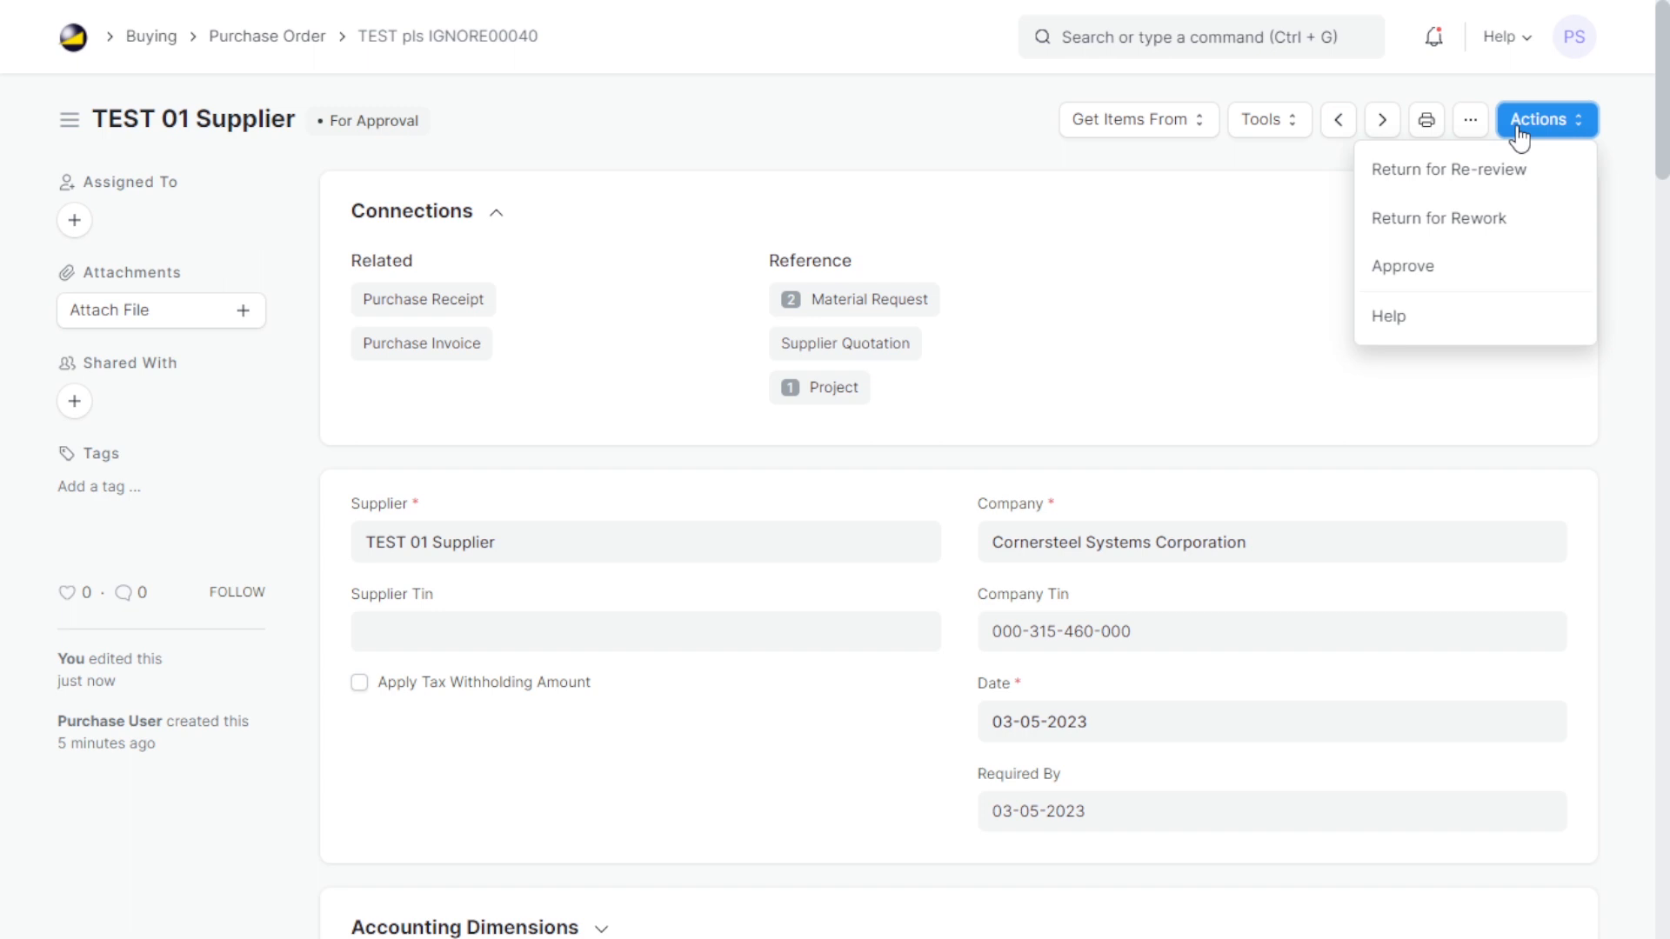
{"action": "left_click", "coordinate": [1454, 265]}
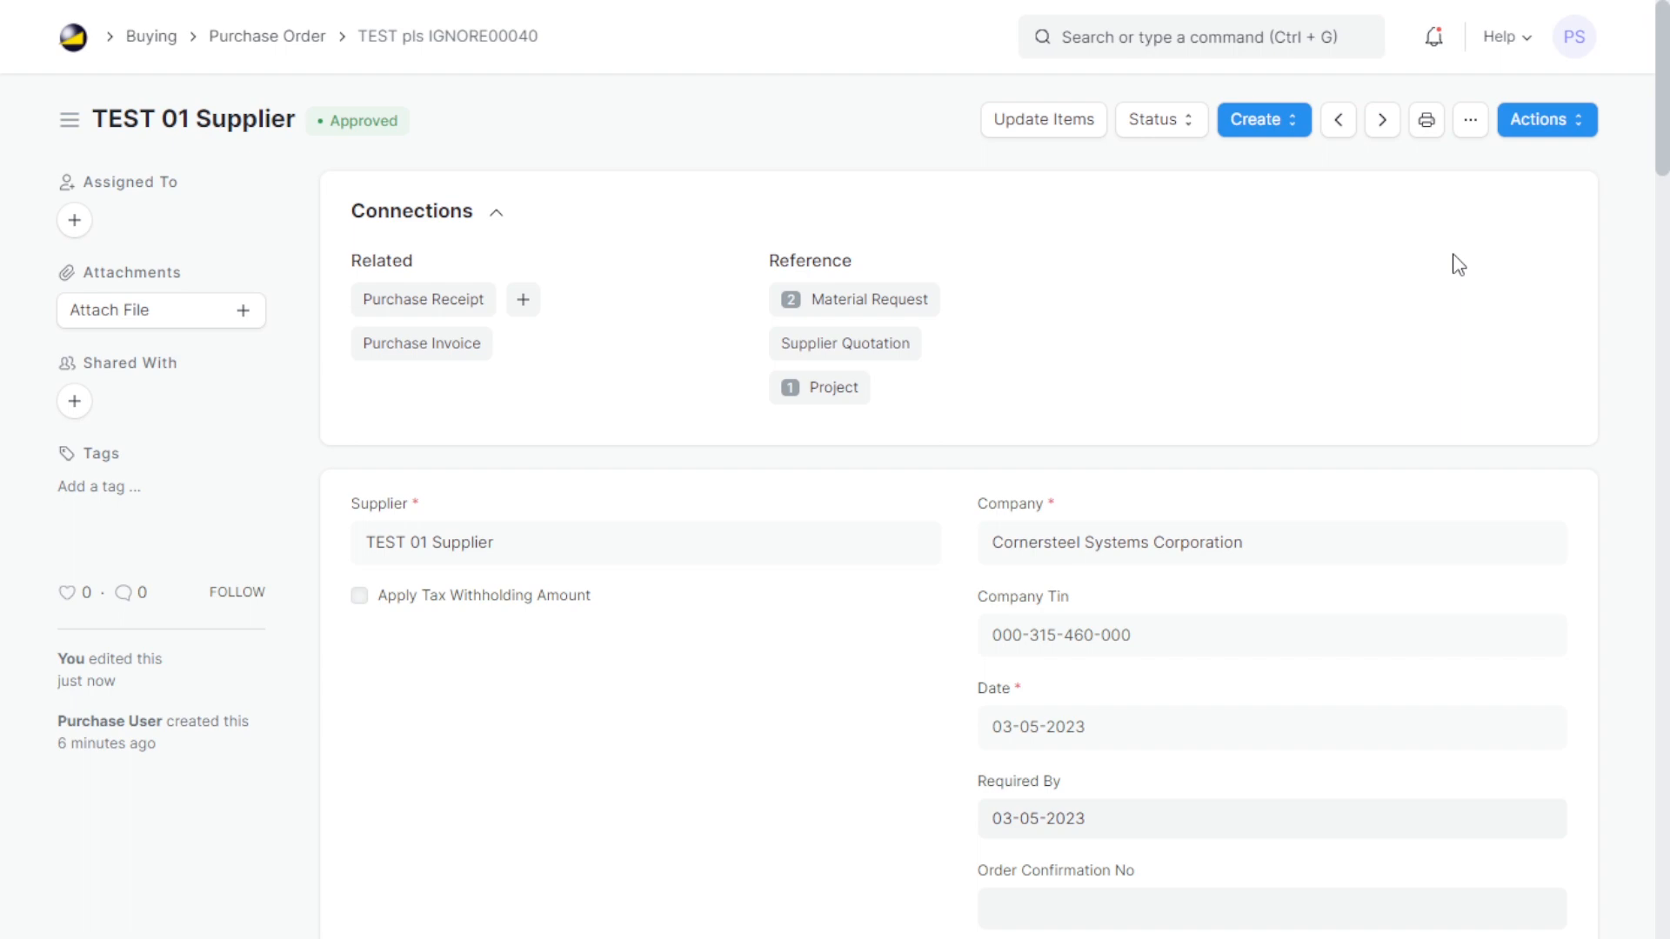
Step: Check the Approver, Approver Name, Preparer and Preparer Name fields under More Information on the approved purchase order
{"action": "scroll", "coordinate": [1459, 265], "scroll_direction": "down", "scroll_amount": 20}
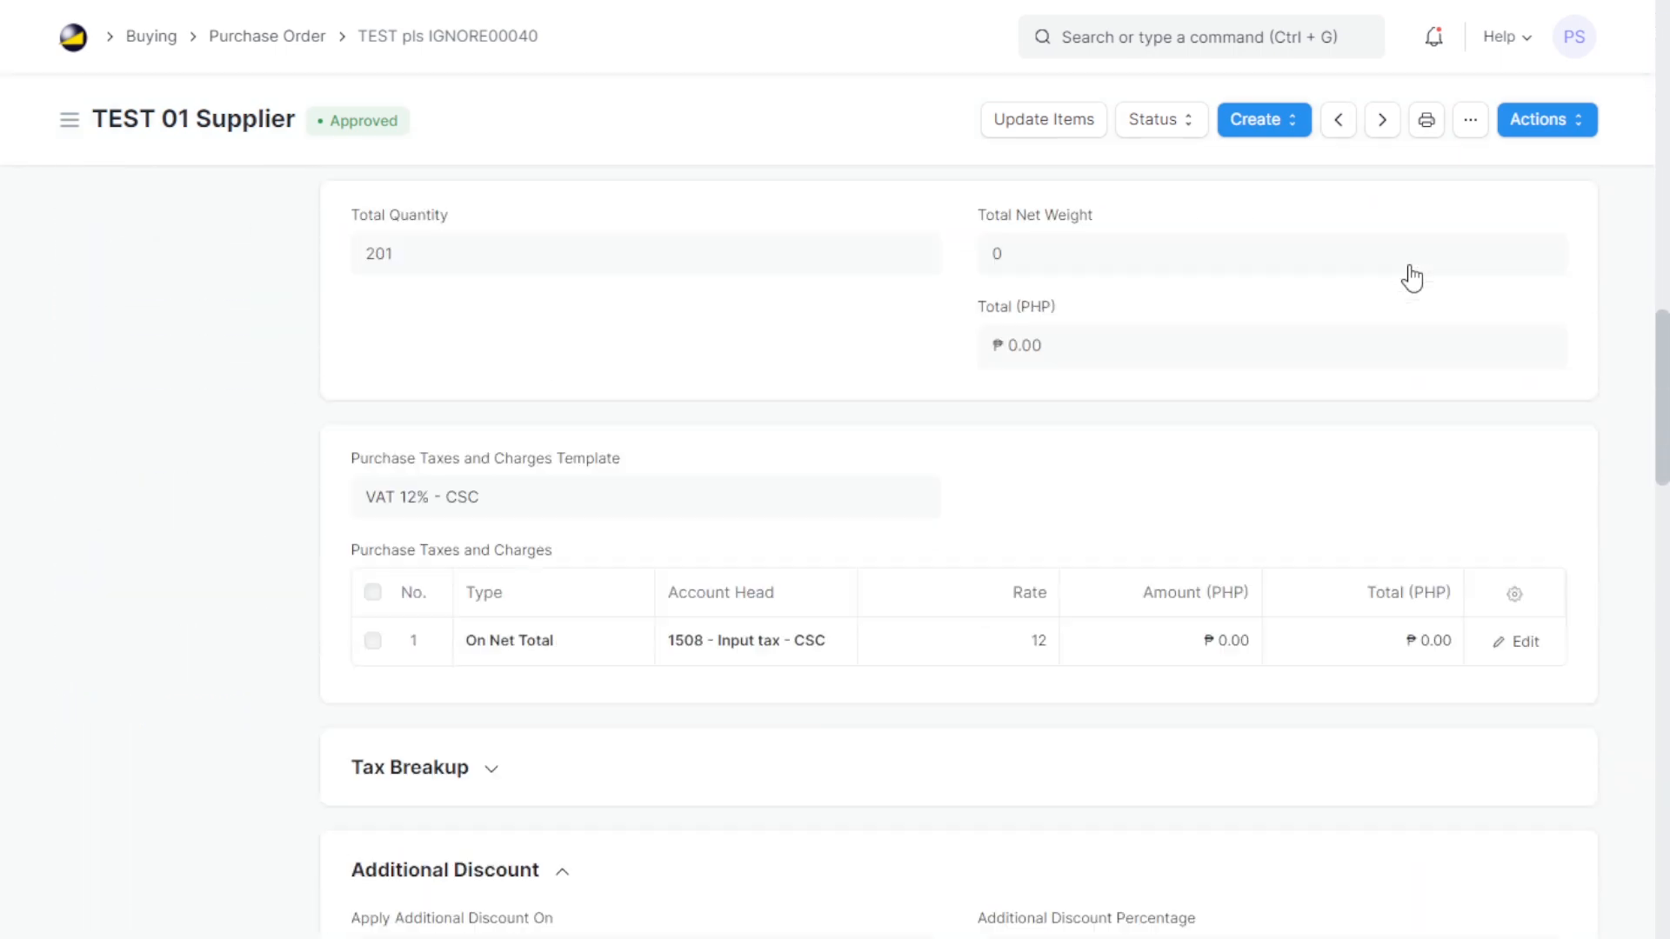
{"action": "scroll", "coordinate": [1409, 276], "scroll_direction": "down", "scroll_amount": 15}
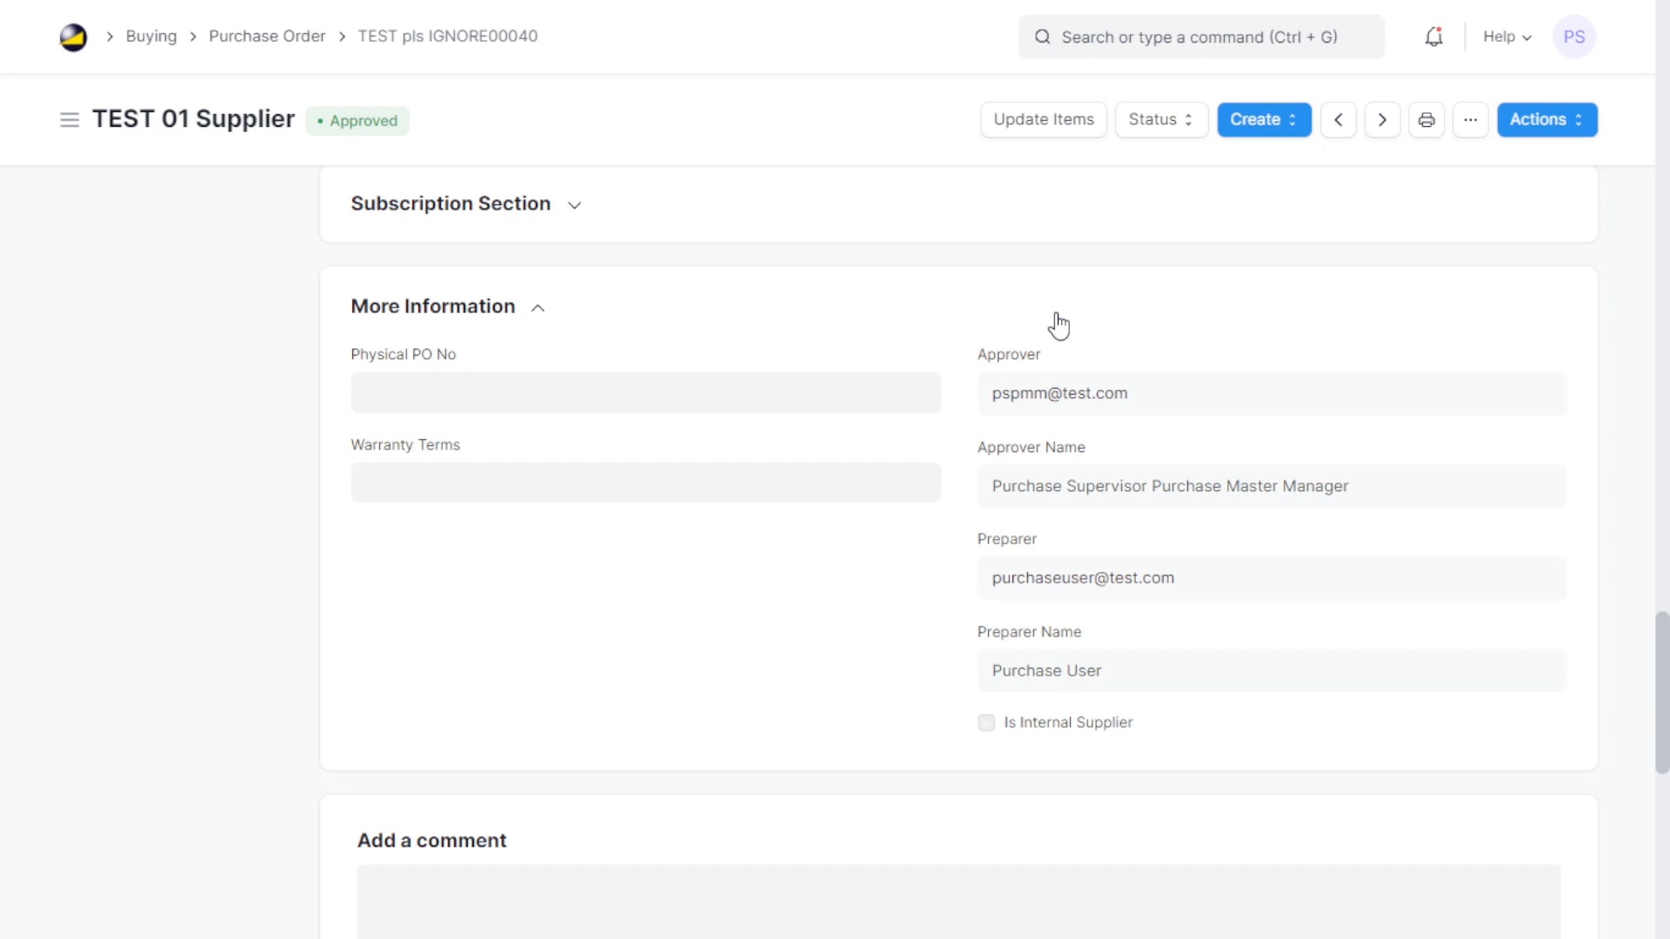